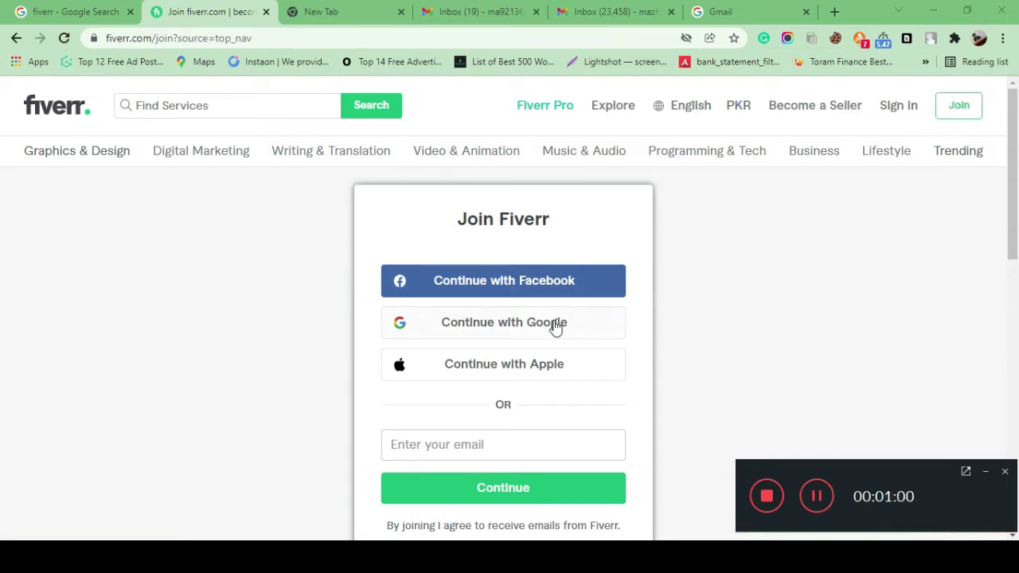
Sign in to Fiverr with the Google account and open the account's own profile page.
left_click(483, 327)
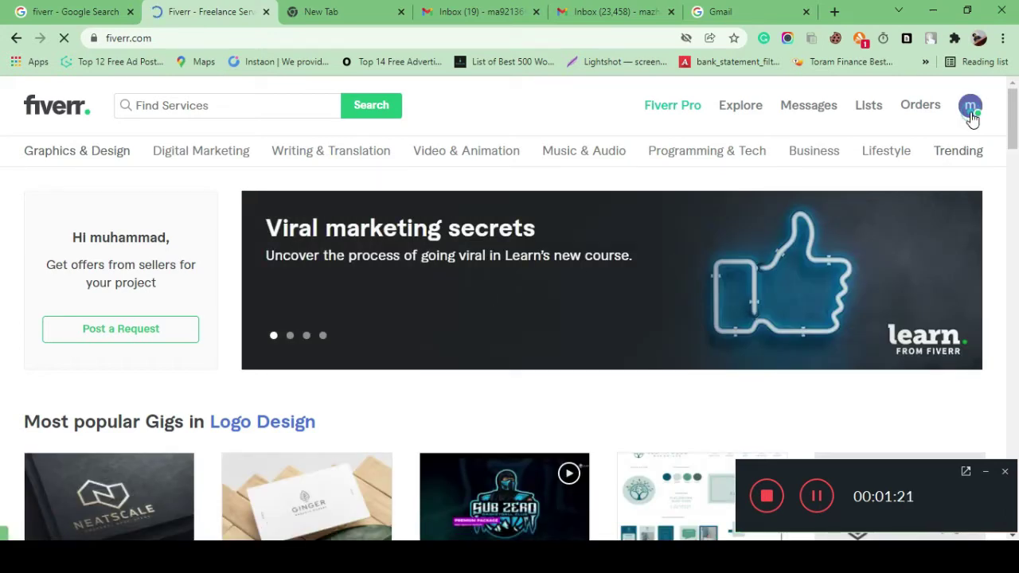
left_click(970, 105)
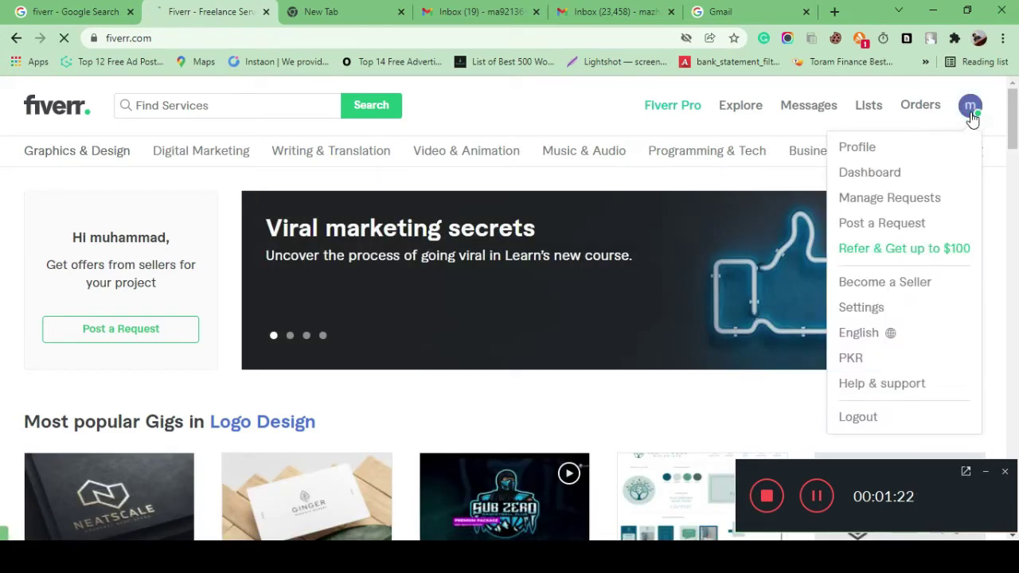
left_click(903, 154)
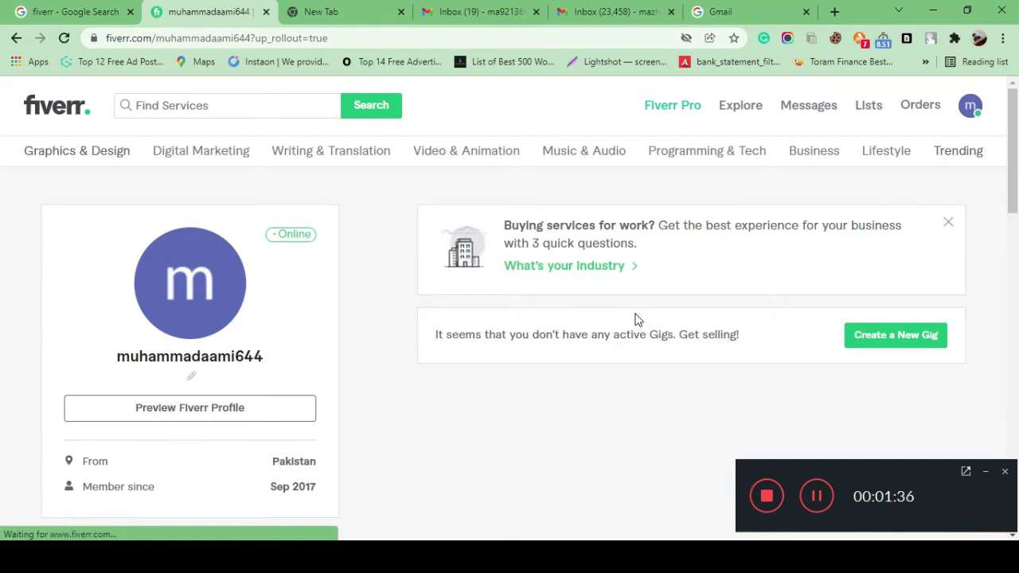
Paste the prepared graphic designer introduction into the profile description, review its text and save it.
scroll(637, 319, "down", 1)
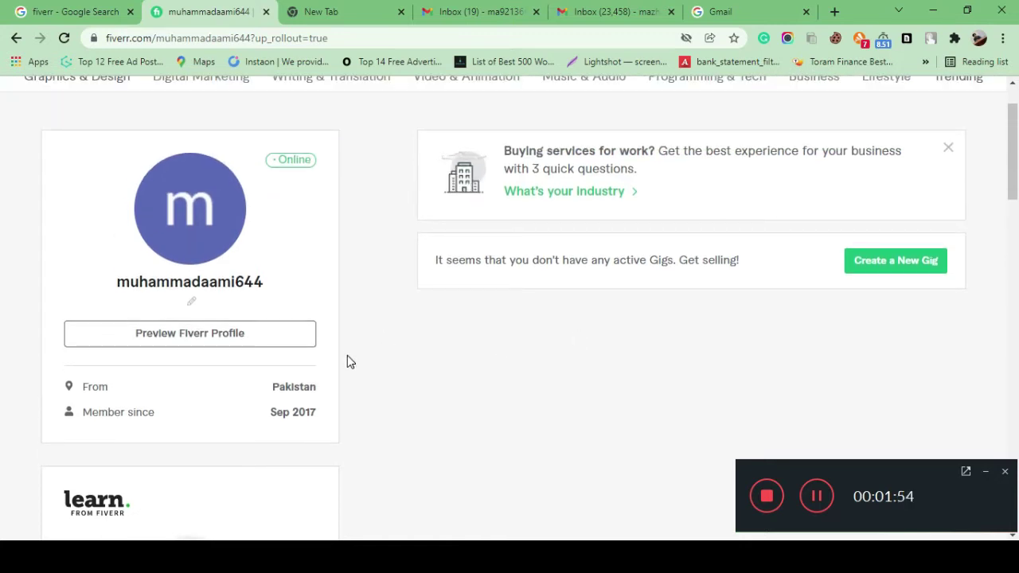
scroll(335, 400, "down", 2)
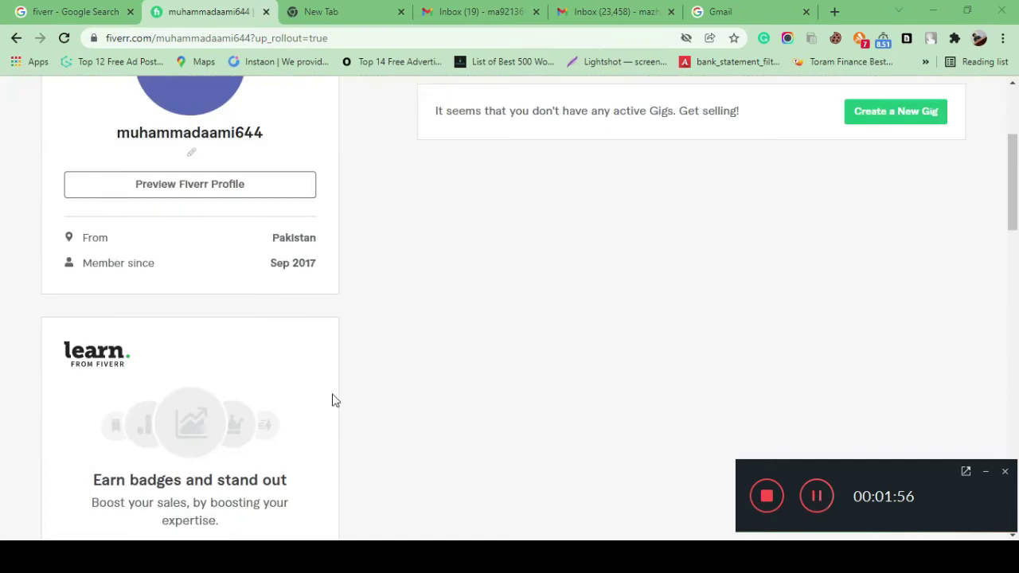
scroll(306, 390, "down", 5)
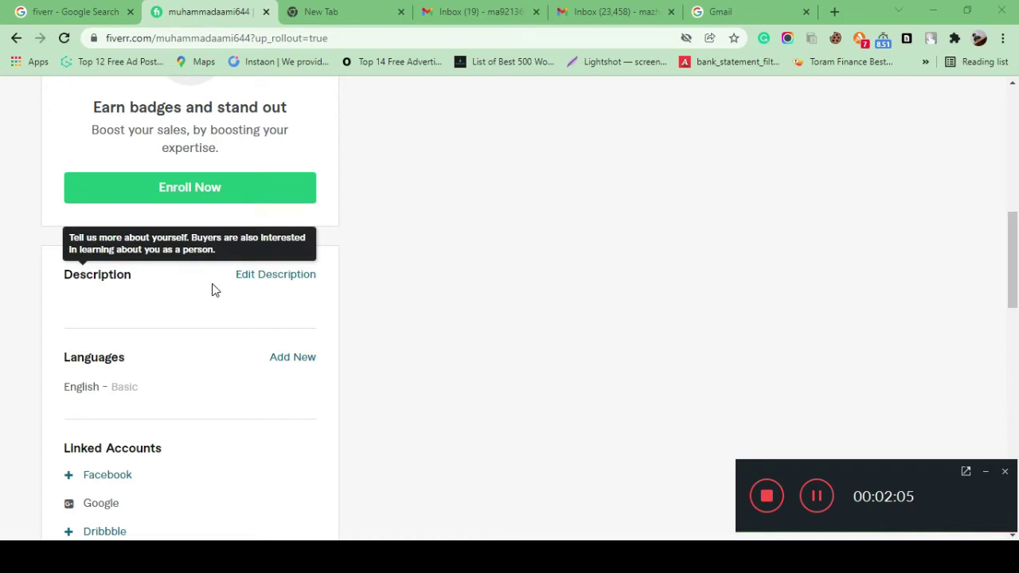
left_click(257, 278)
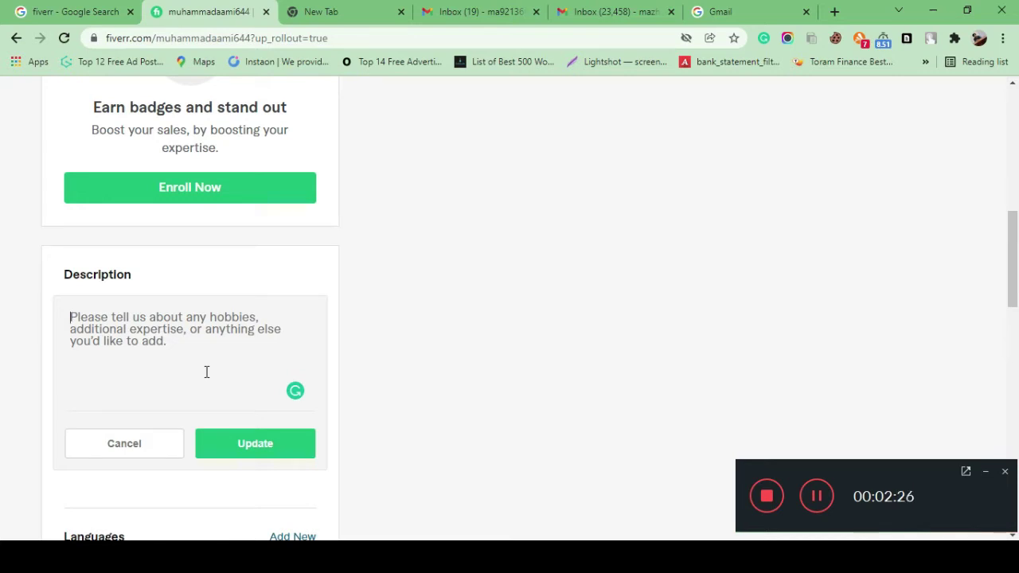
key("ctrl+v")
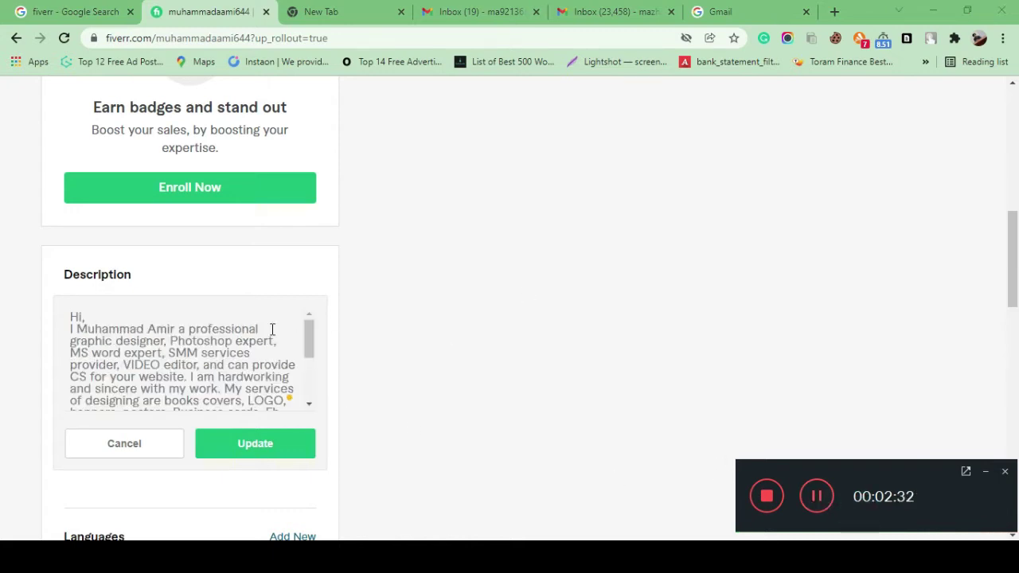
scroll(271, 329, "down", 2)
scroll(285, 359, "up", 2)
scroll(293, 354, "up", 1)
scroll(293, 354, "down", 1)
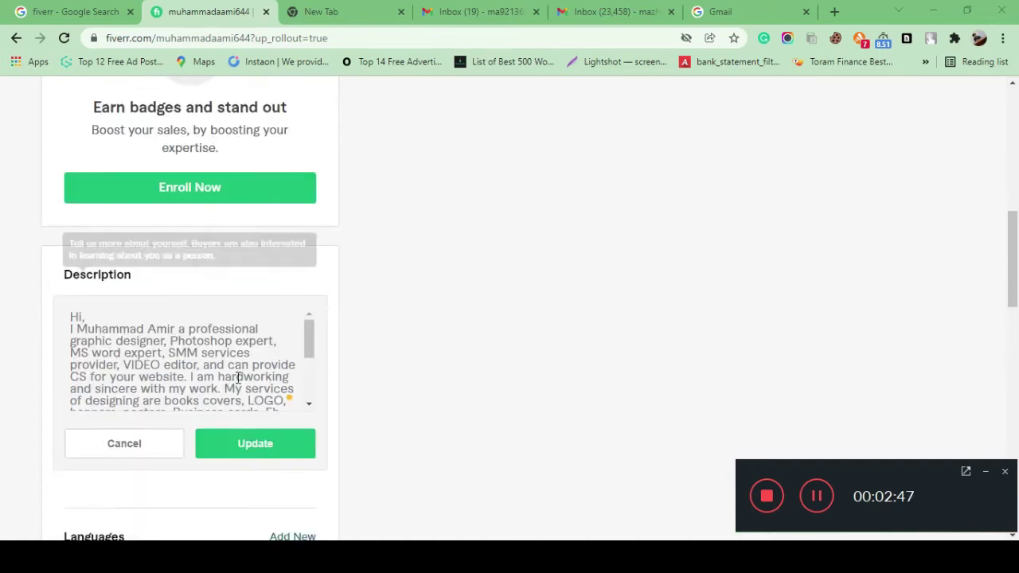
scroll(198, 356, "down", 1)
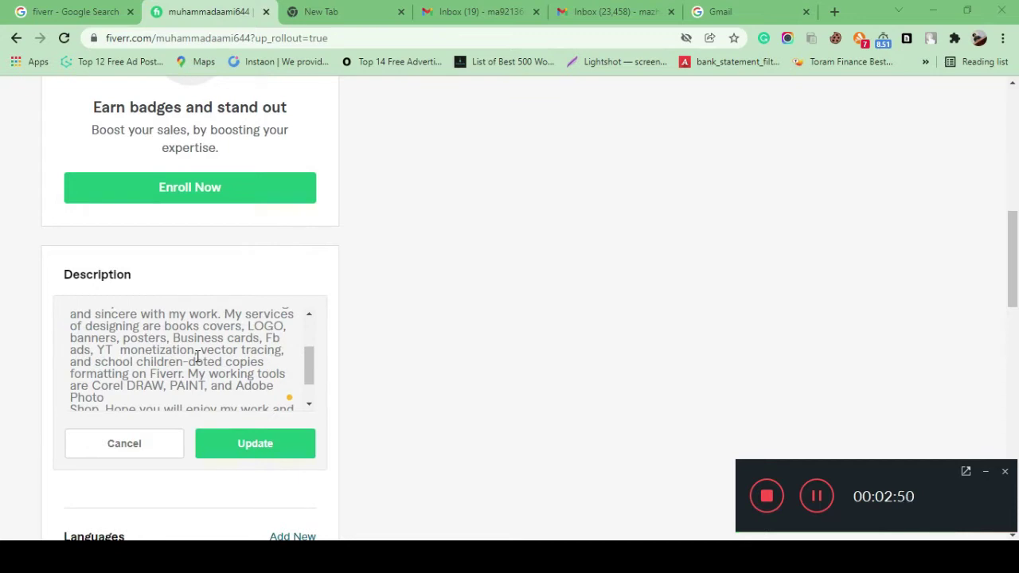
scroll(197, 356, "down", 3)
left_click(256, 304)
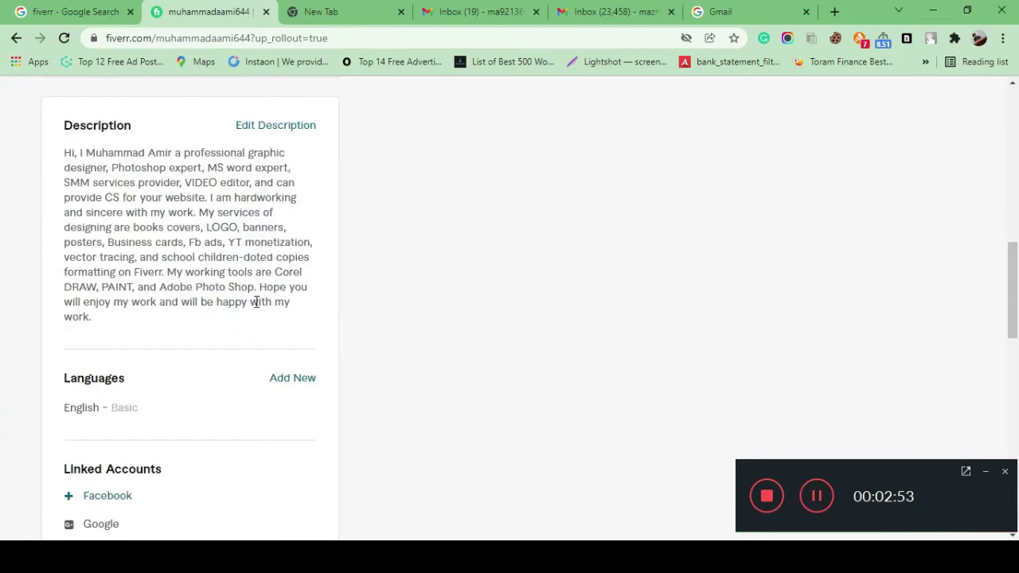
Add Urdu to the profile's languages with the level Native/Bilingual.
scroll(256, 303, "up", 1)
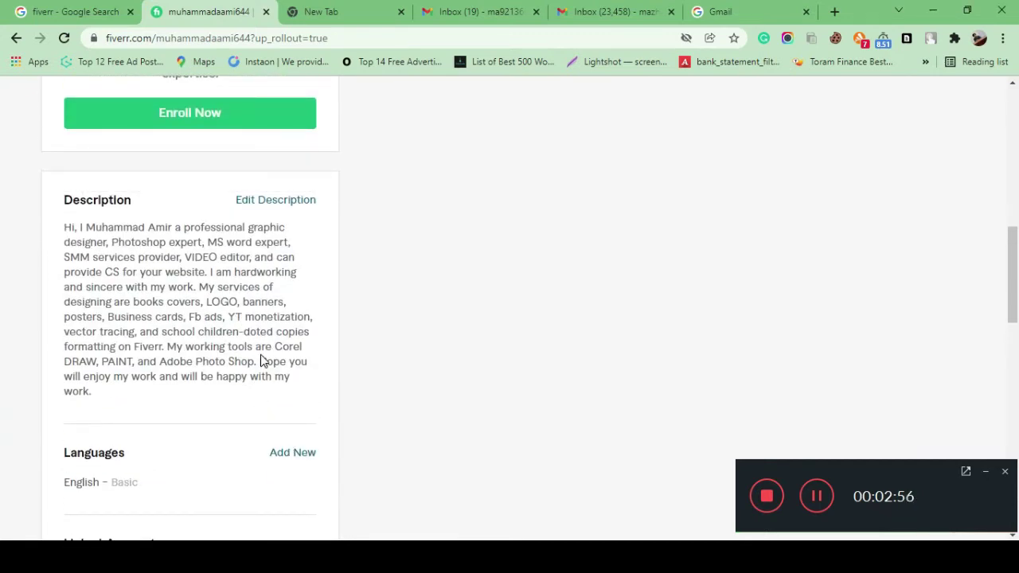
scroll(261, 360, "down", 1)
left_click(288, 386)
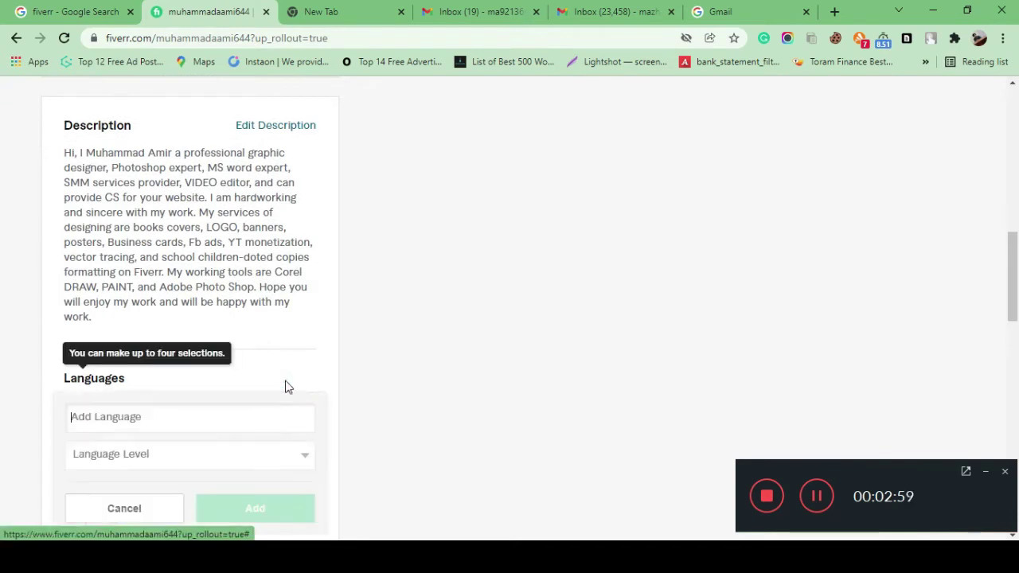
scroll(288, 386, "down", 1)
left_click(213, 342)
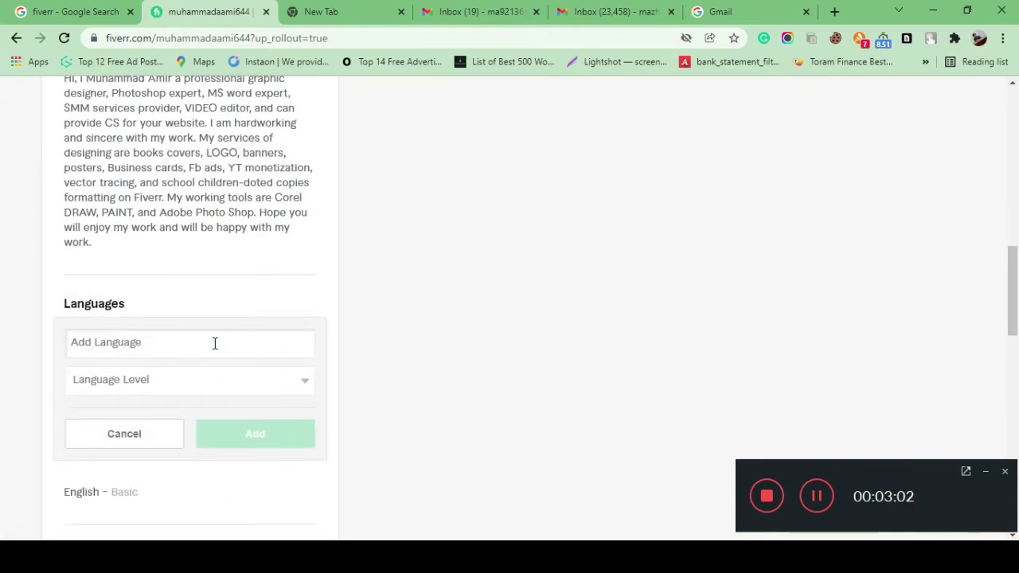
type("U")
left_click(216, 422)
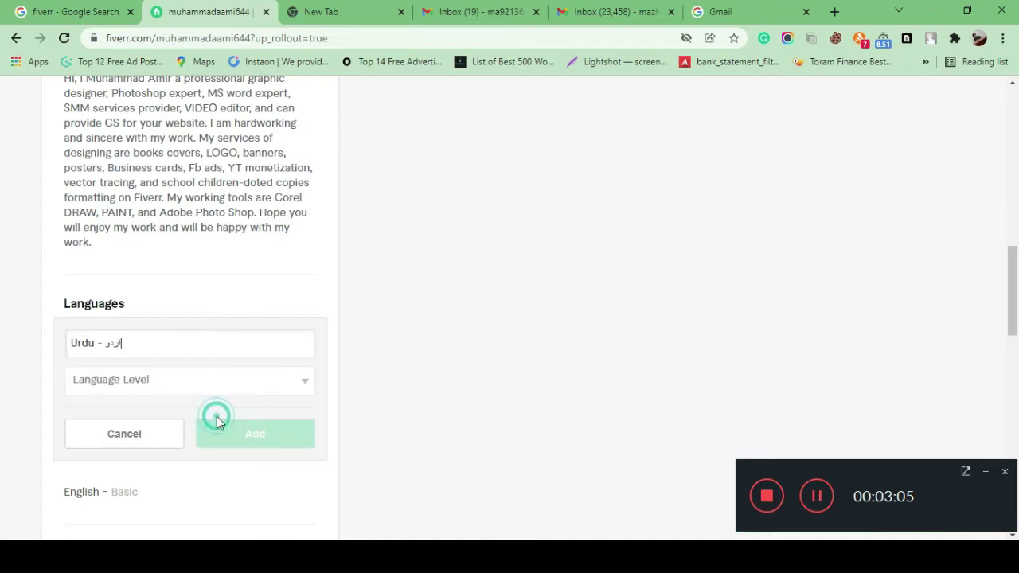
left_click(159, 379)
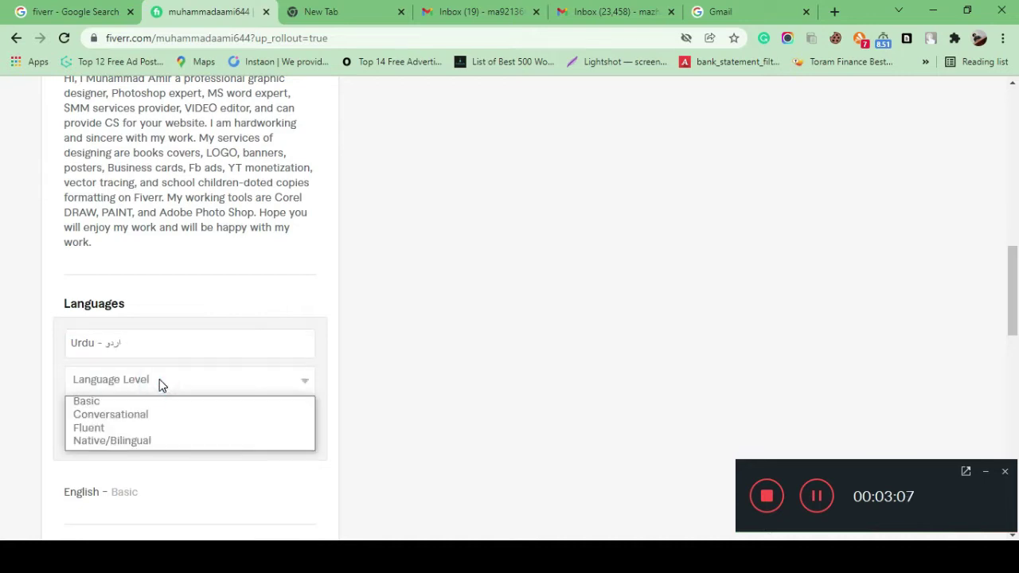
left_click(142, 441)
left_click(266, 438)
Add Adobe Photoshop to the profile's skills with the experience level Expert.
scroll(239, 410, "down", 1)
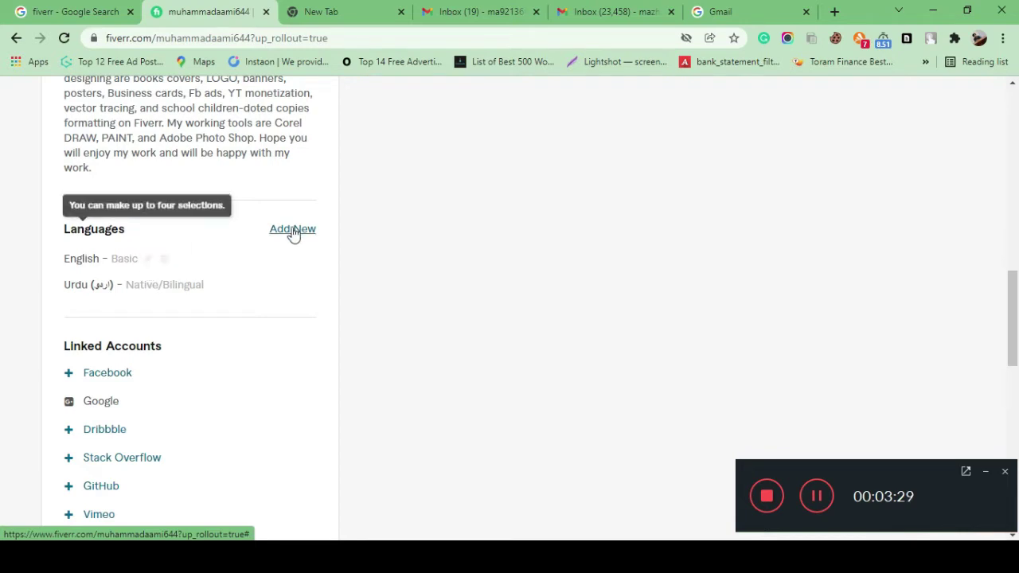
scroll(293, 240, "down", 1)
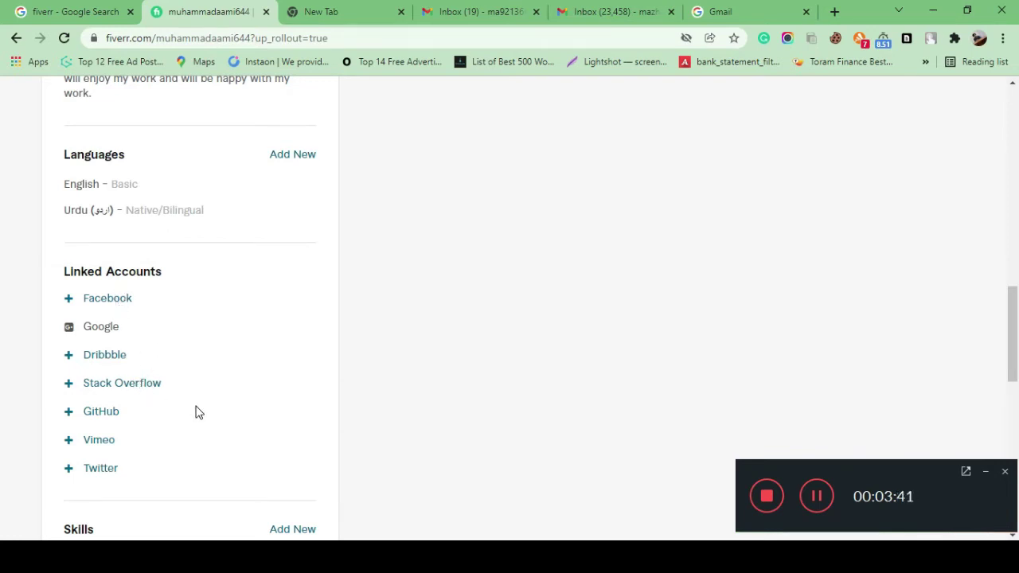
scroll(132, 346, "down", 2)
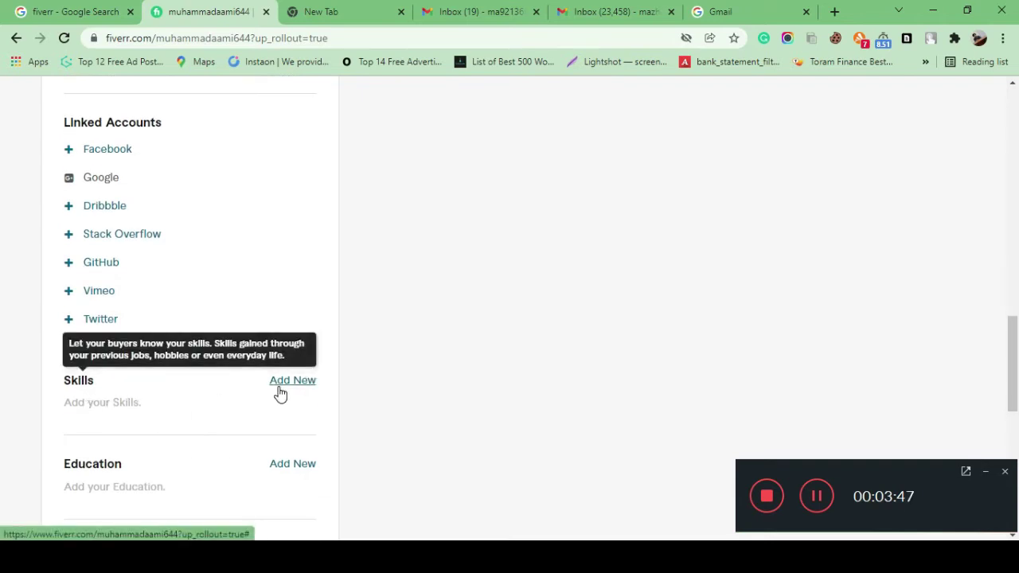
left_click(281, 383)
scroll(195, 348, "down", 1)
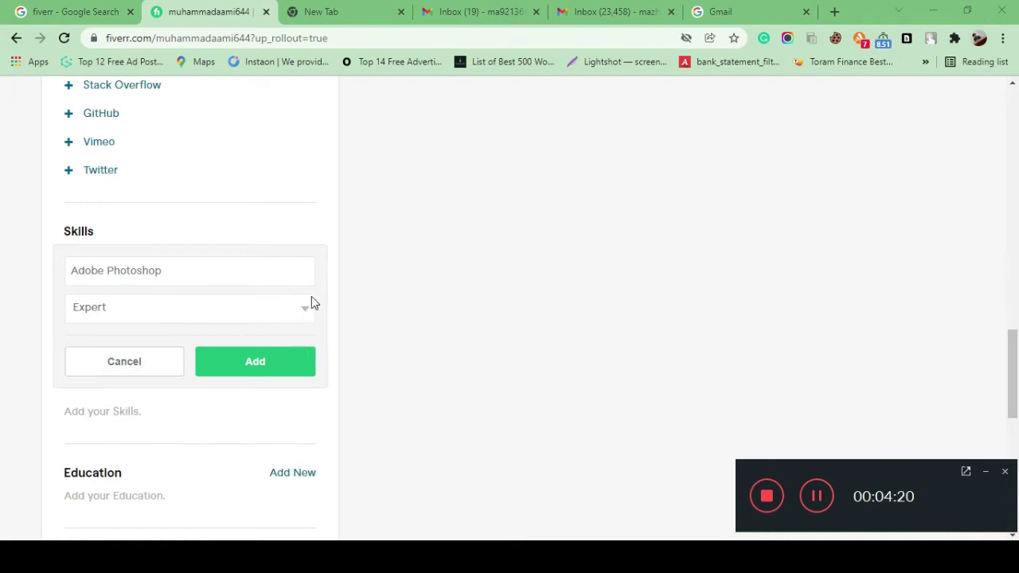
left_click(226, 281)
left_click(225, 278)
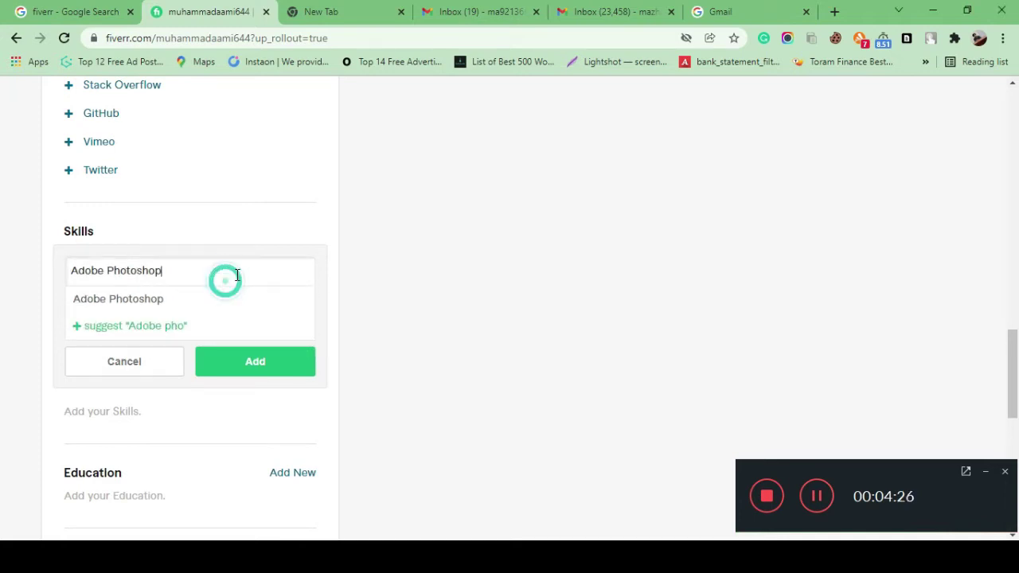
left_click(308, 260)
left_click(146, 316)
left_click(146, 316)
left_click(146, 316)
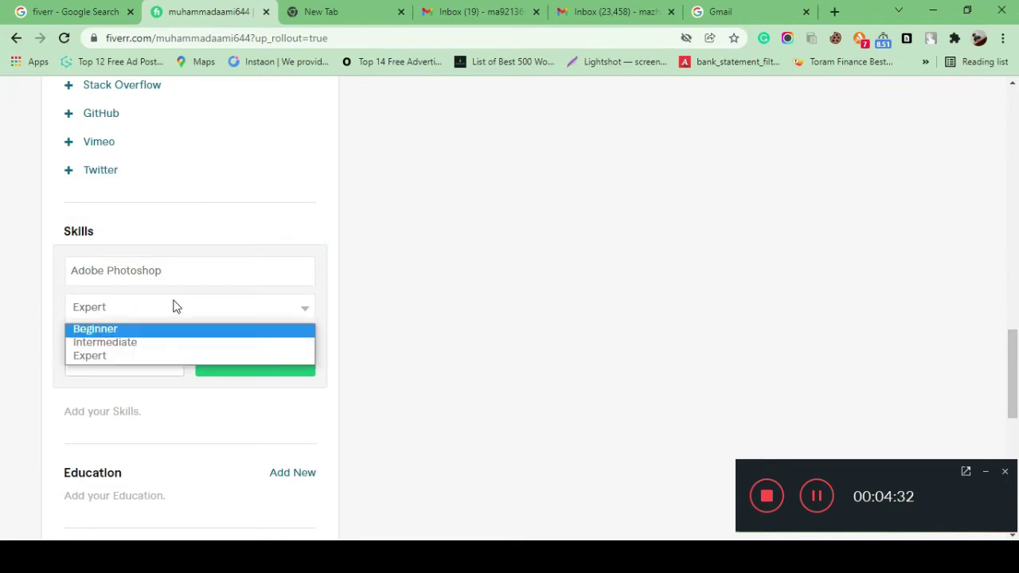
left_click(173, 308)
left_click(285, 364)
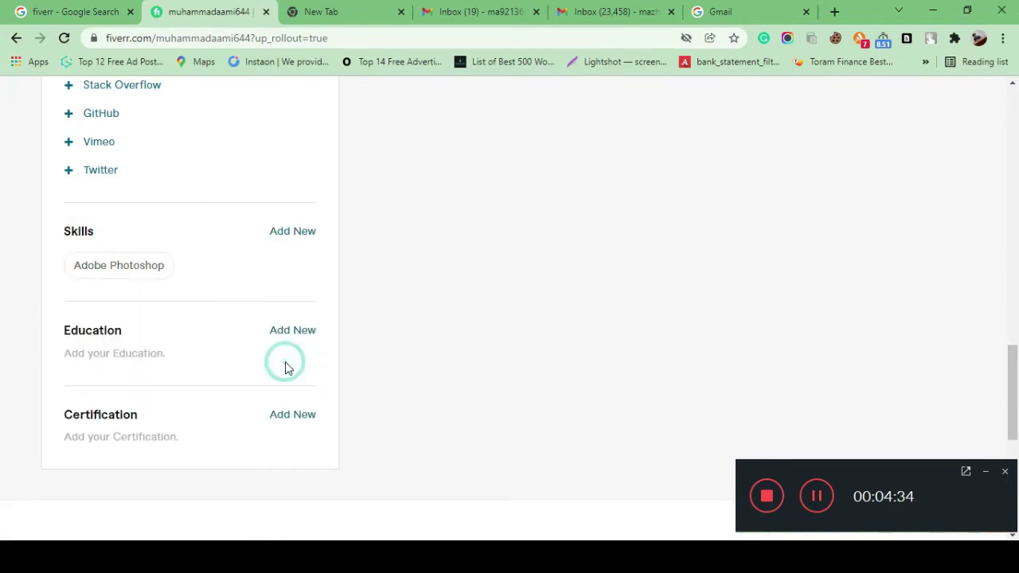
Add CorelDraw to the profile's skills with the experience level Expert.
left_click(293, 233)
left_click(203, 271)
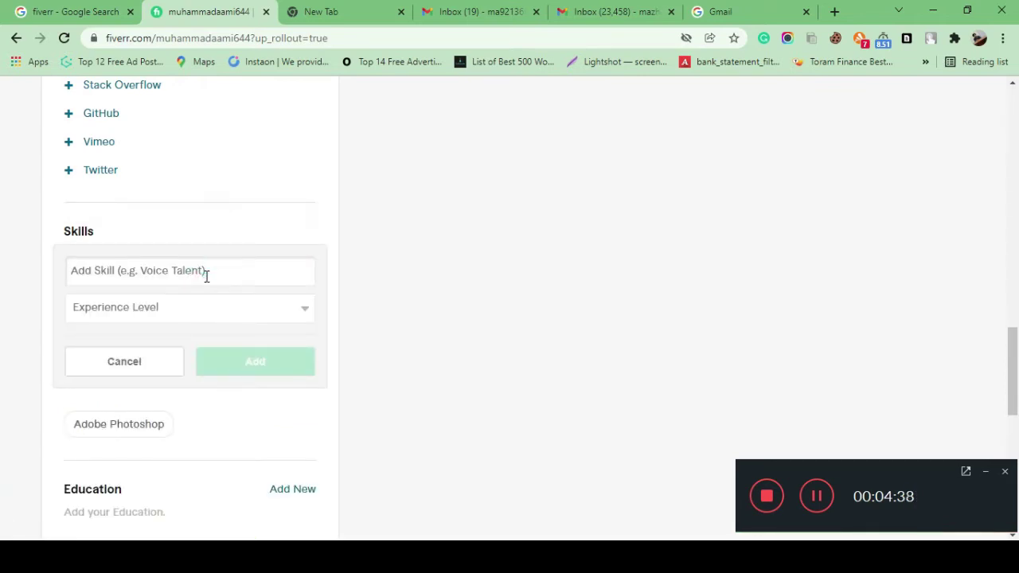
type("C")
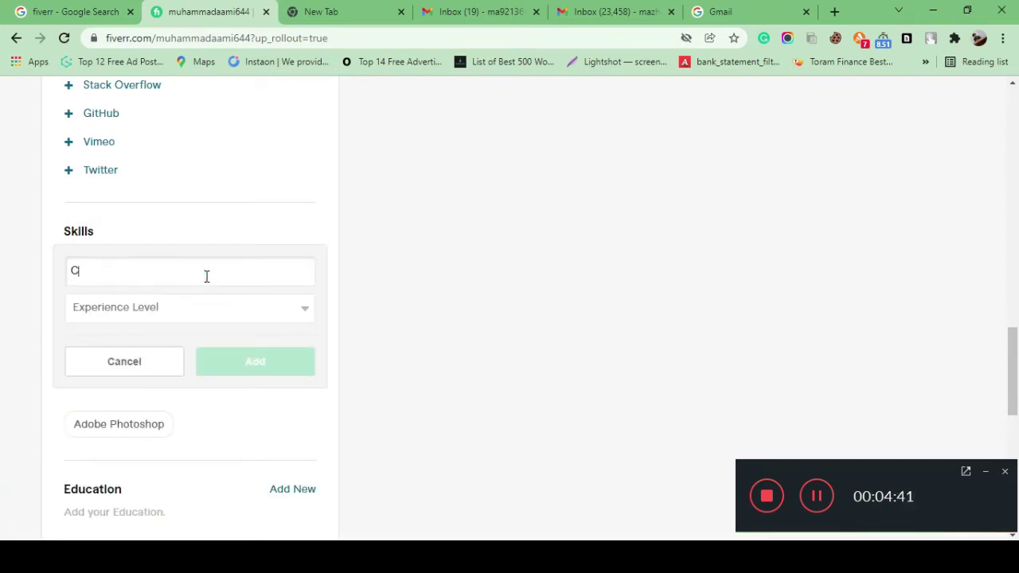
type("a")
key("BackSpace")
type("or")
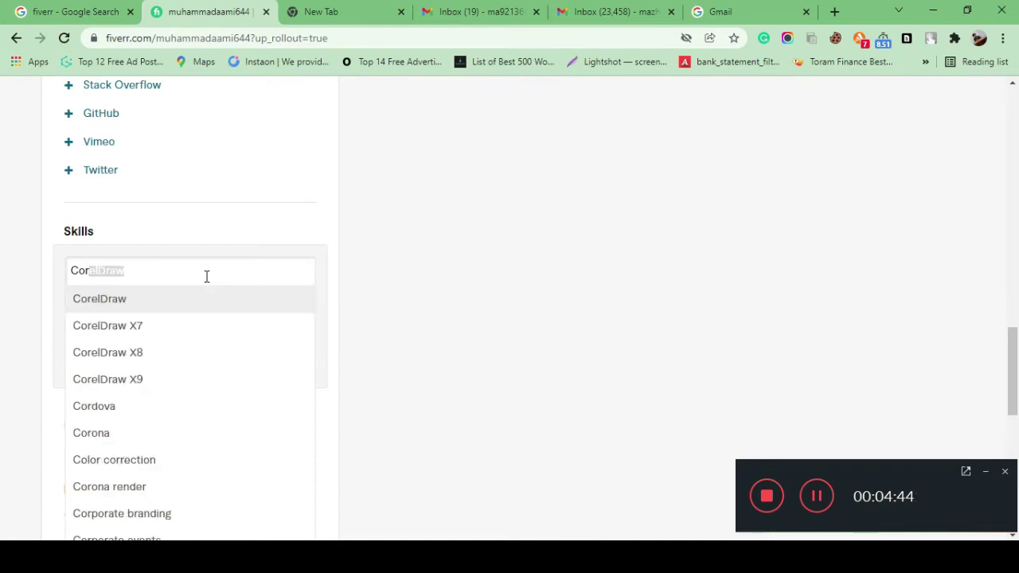
key("BackSpace")
left_click(194, 299)
left_click(194, 307)
left_click(178, 356)
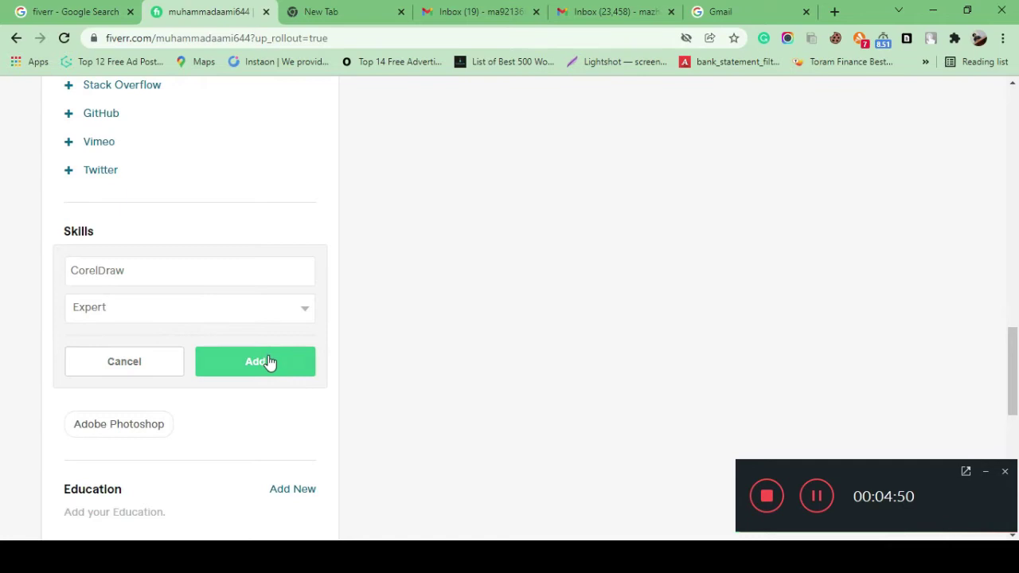
left_click(268, 362)
Add Data entry MS Office to the profile's skills with the experience level Expert.
left_click(301, 232)
left_click(204, 270)
type("MS i")
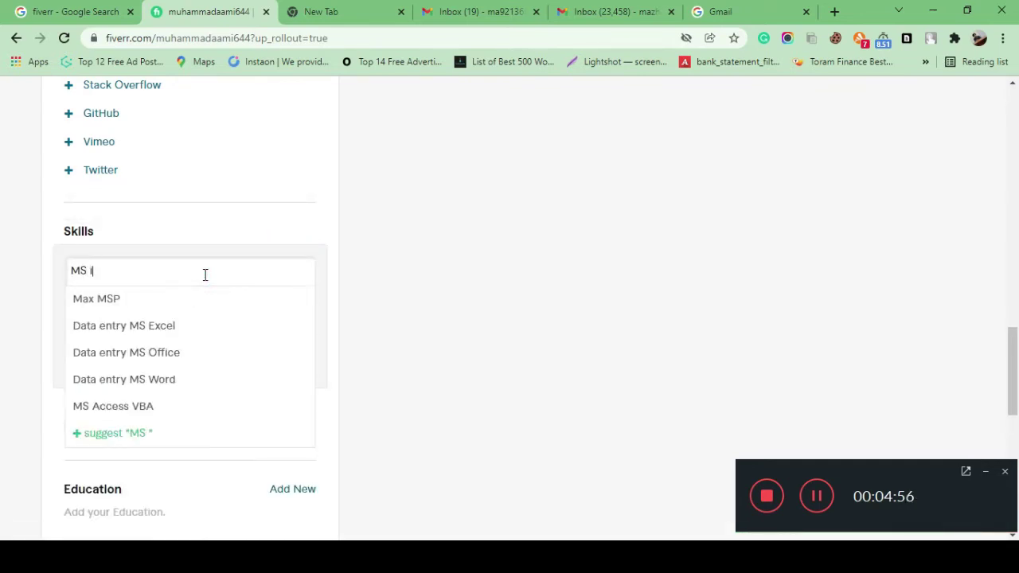
key("BackSpace")
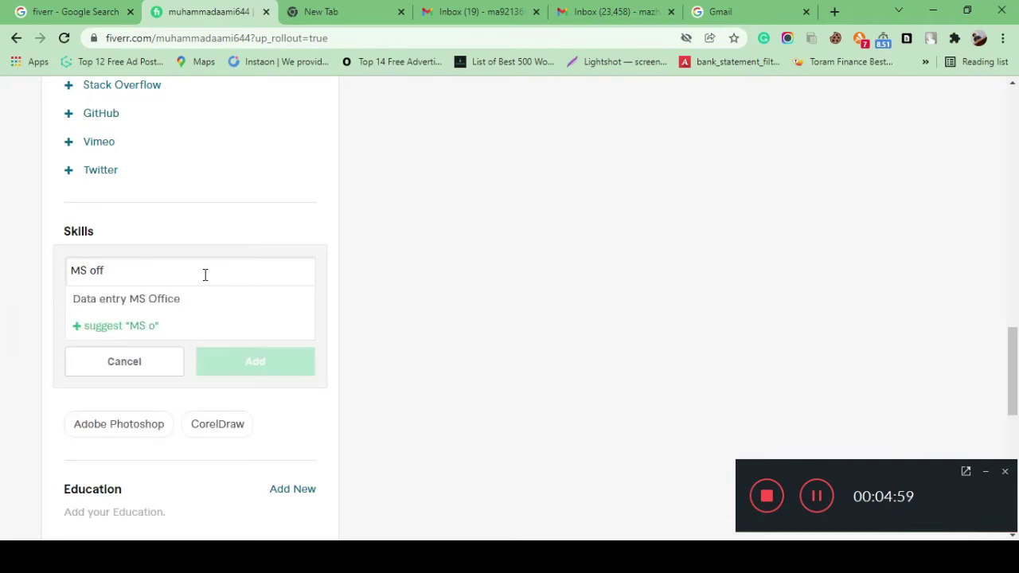
left_click(201, 301)
left_click(220, 312)
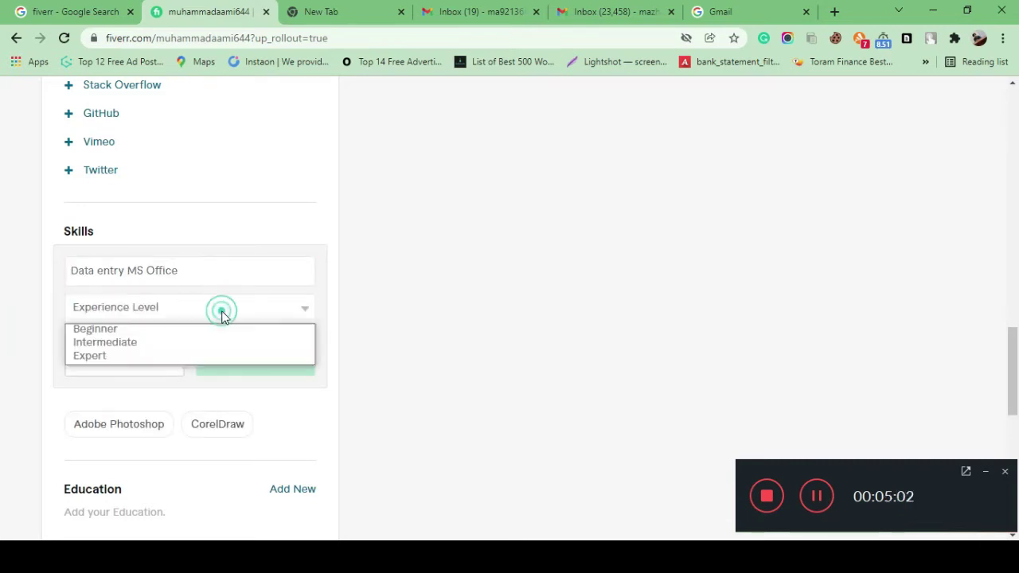
left_click(192, 354)
left_click(260, 371)
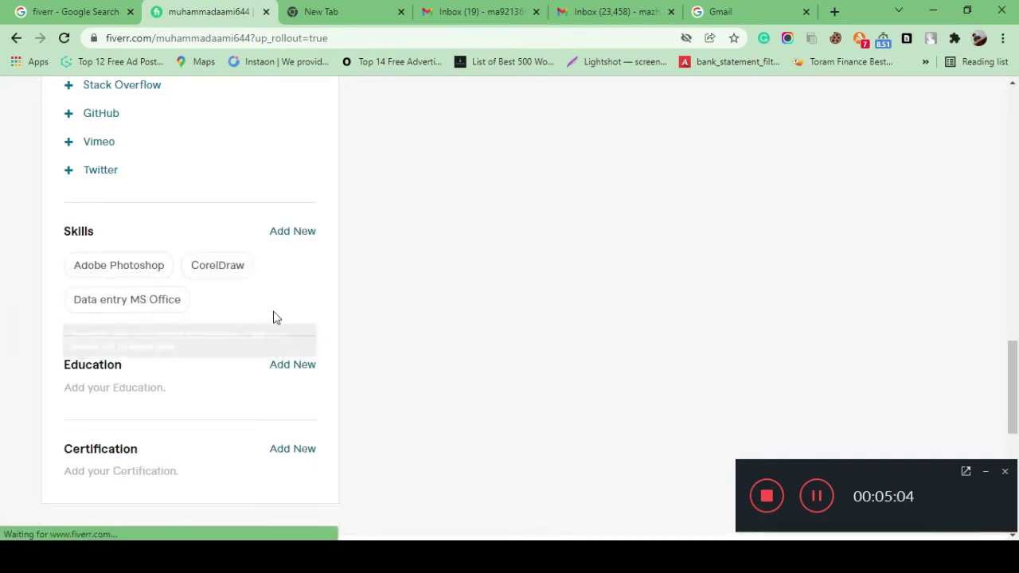
Add Logo design to the profile's skills with the experience level Expert.
left_click(289, 231)
type("Logo")
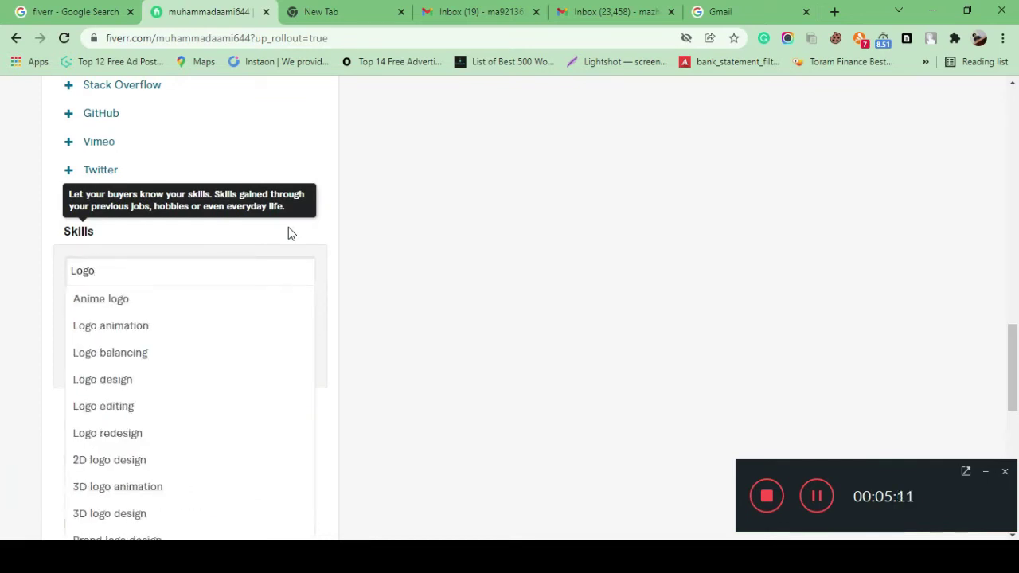
left_click(246, 378)
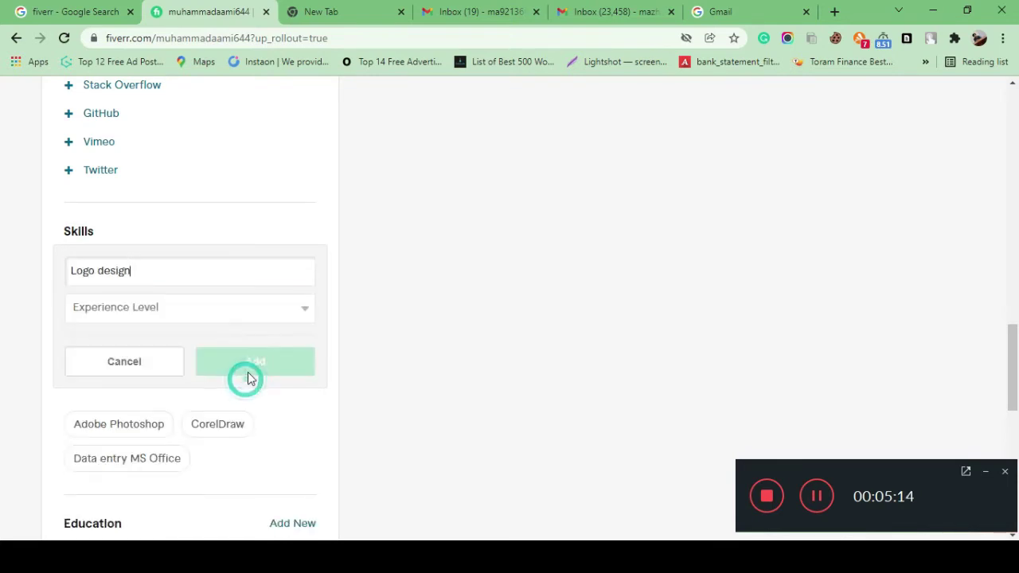
left_click(177, 315)
left_click(170, 356)
left_click(271, 362)
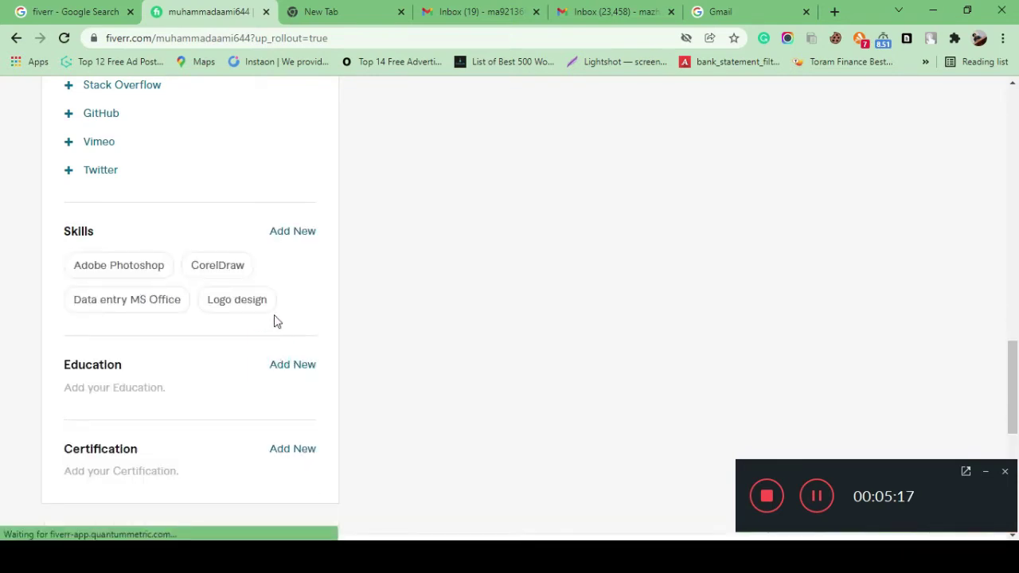
Add skills for vector tracing, graphic, book cover, banner, album and business card design, photo editing, photo background removal and customer service support to the profile.
left_click(288, 231)
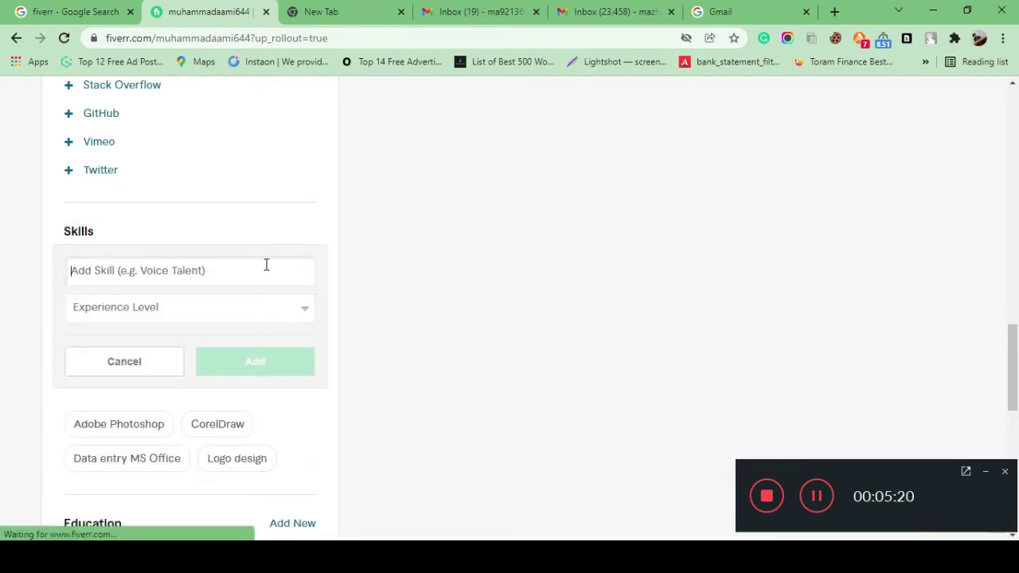
left_click(816, 496)
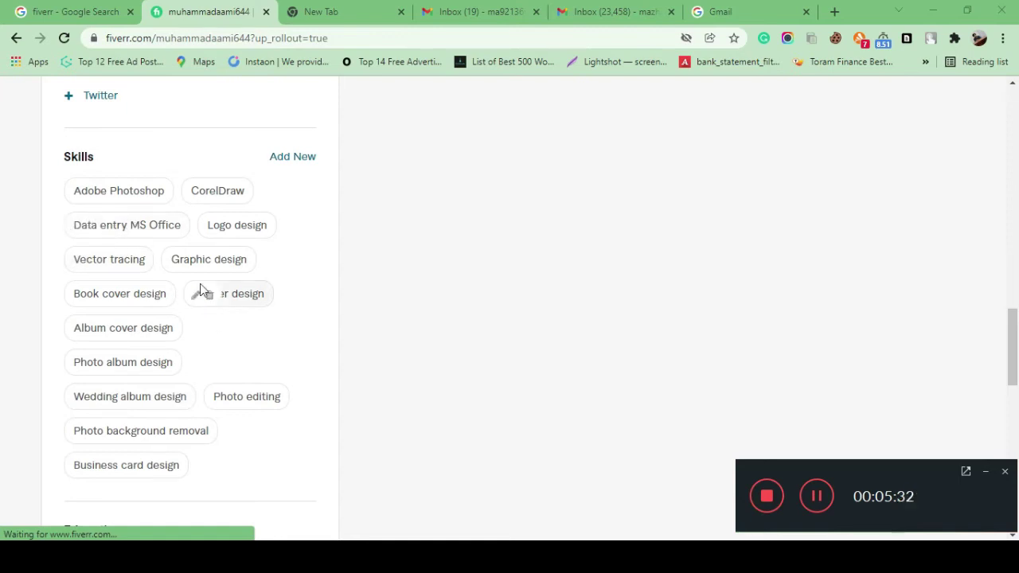
left_click(292, 157)
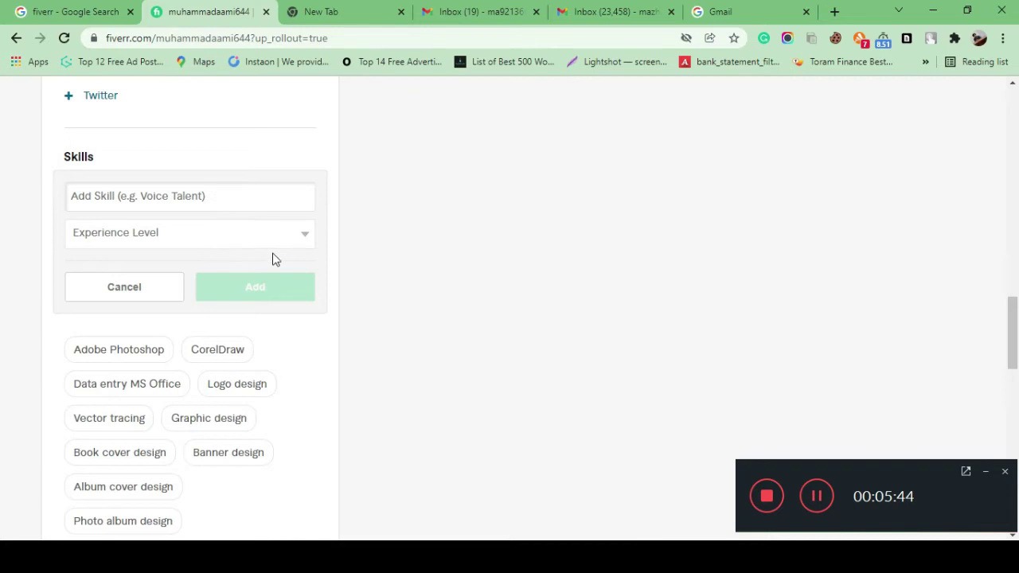
scroll(796, 494, "down", 5)
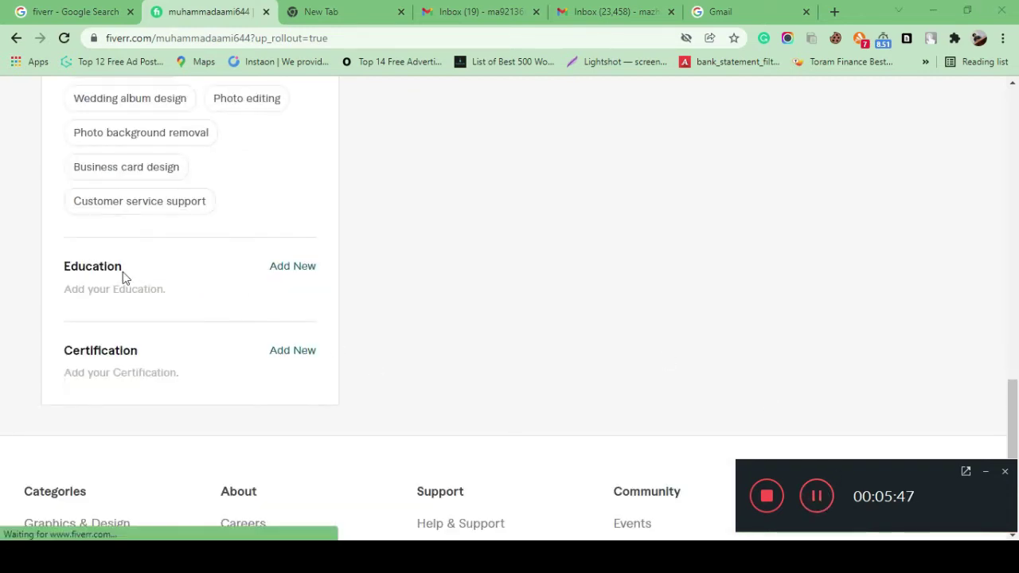
Add an education entry for University Of Gujrat, Pakistan, with title Other, major Bs Software Engineering and graduation year 2018.
left_click(296, 269)
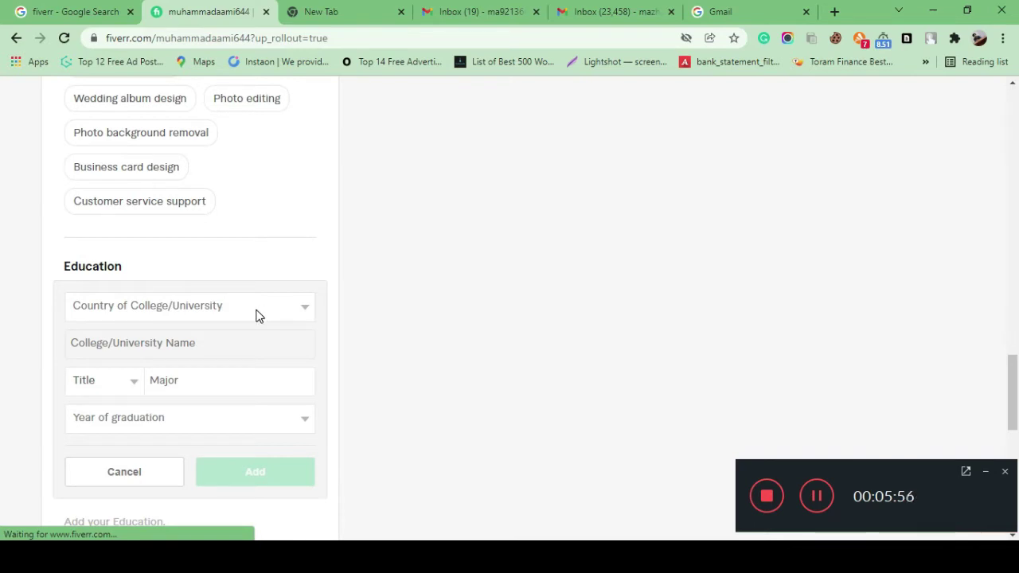
left_click(257, 316)
key("p")
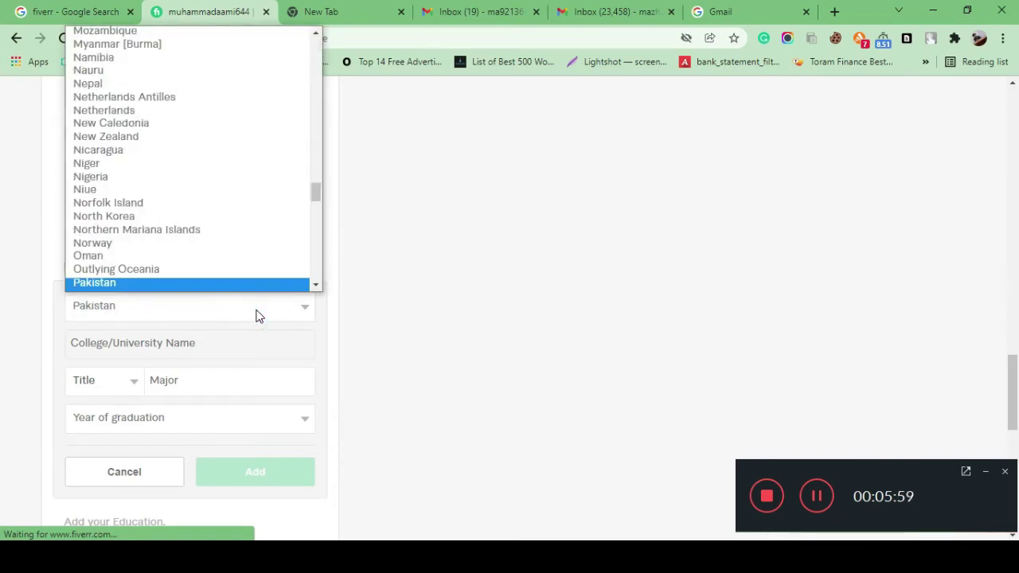
key("Return")
left_click(250, 341)
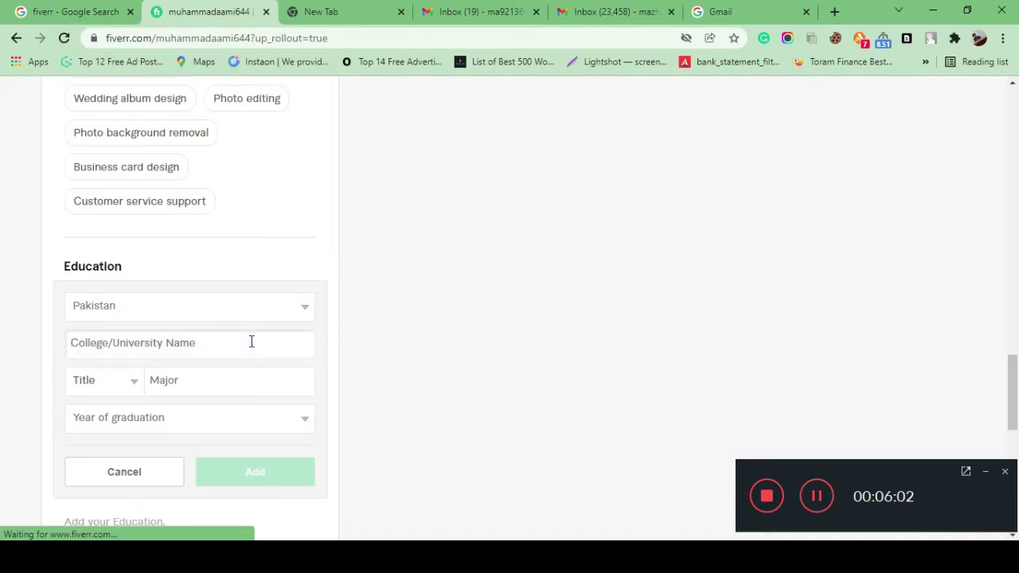
scroll(184, 351, "down", 1)
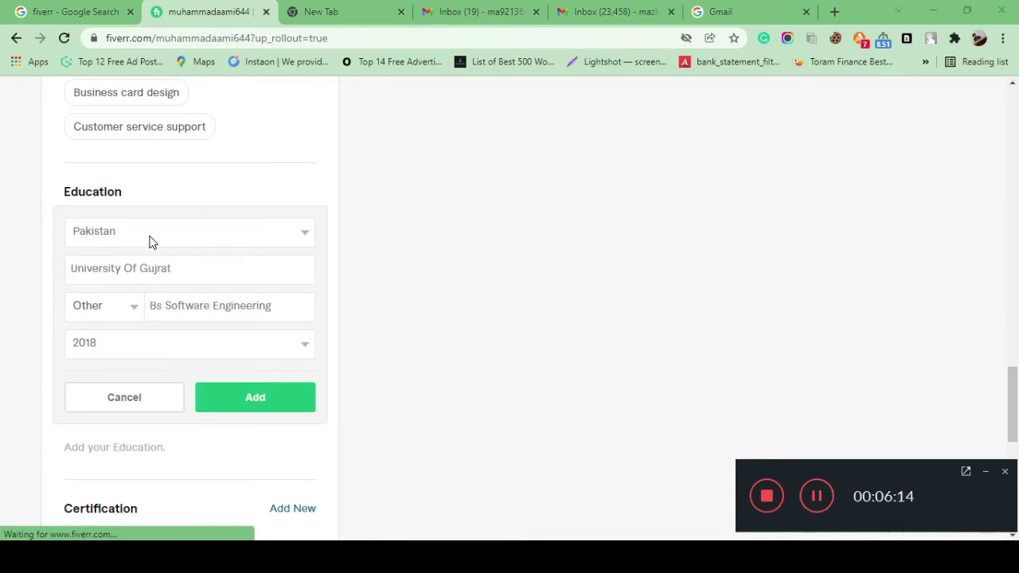
left_click(133, 310)
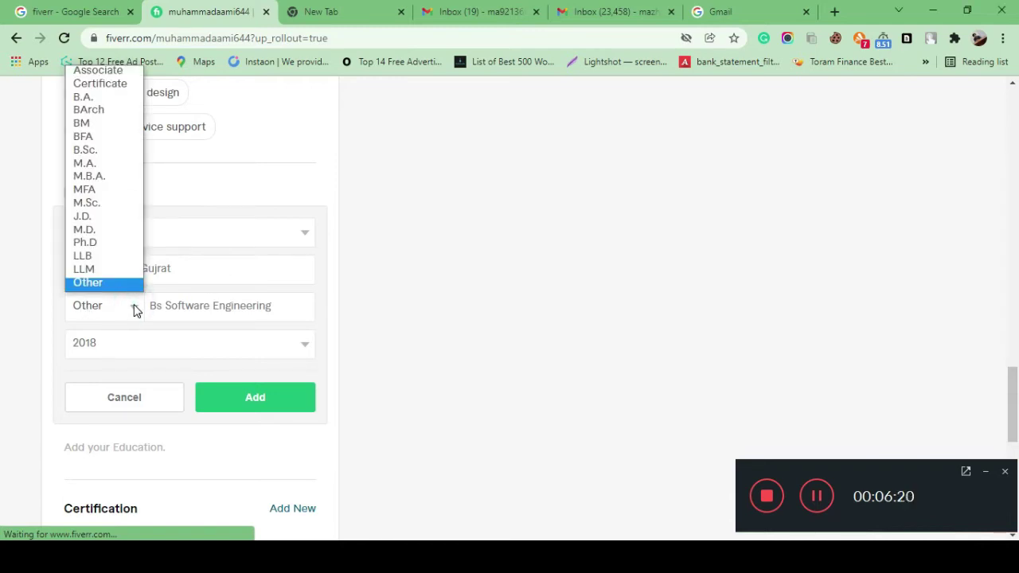
left_click(133, 309)
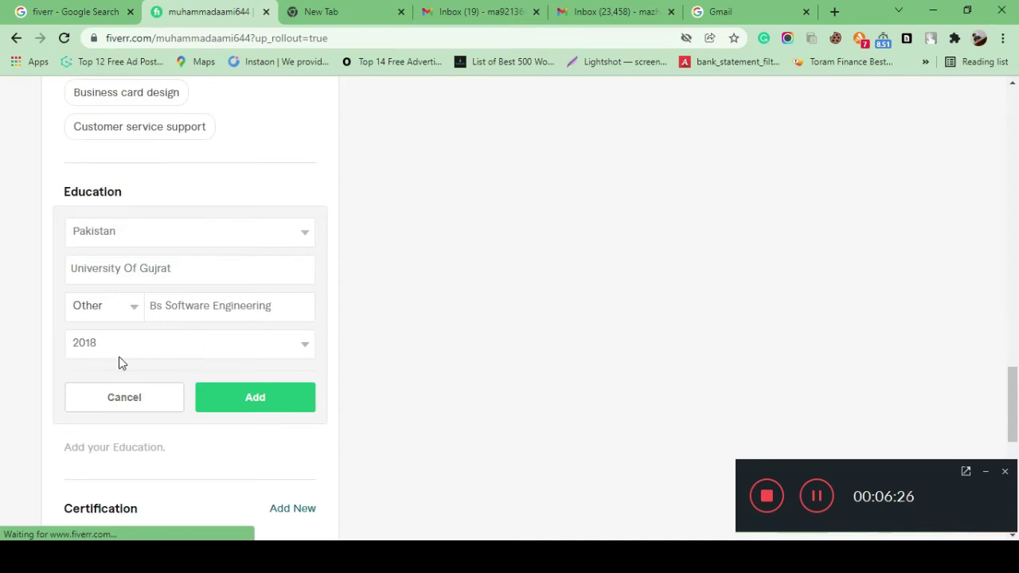
left_click(249, 398)
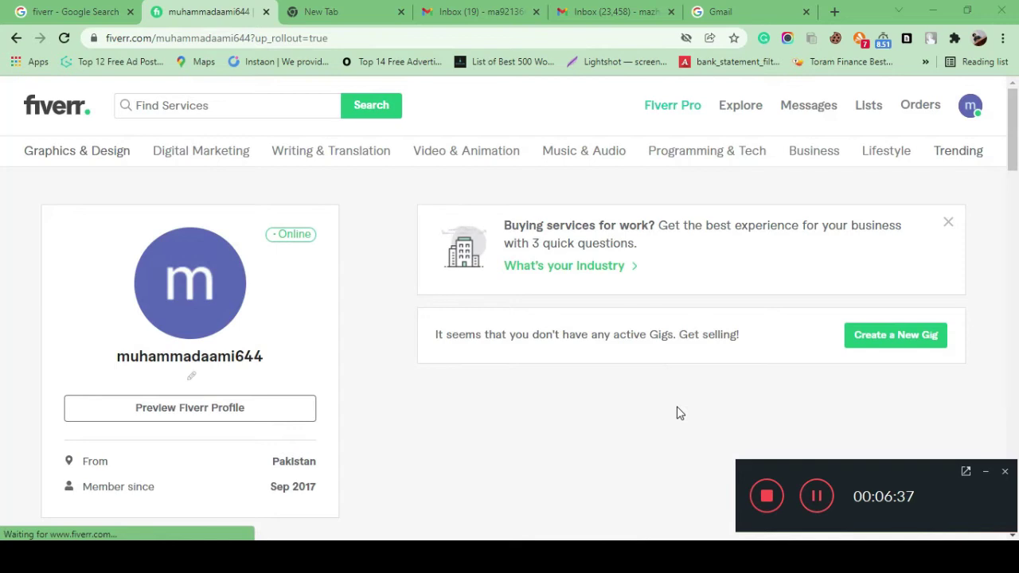
Start creating a new Gig and proceed through the seller onboarding introduction to the Personal Info form.
left_click(893, 349)
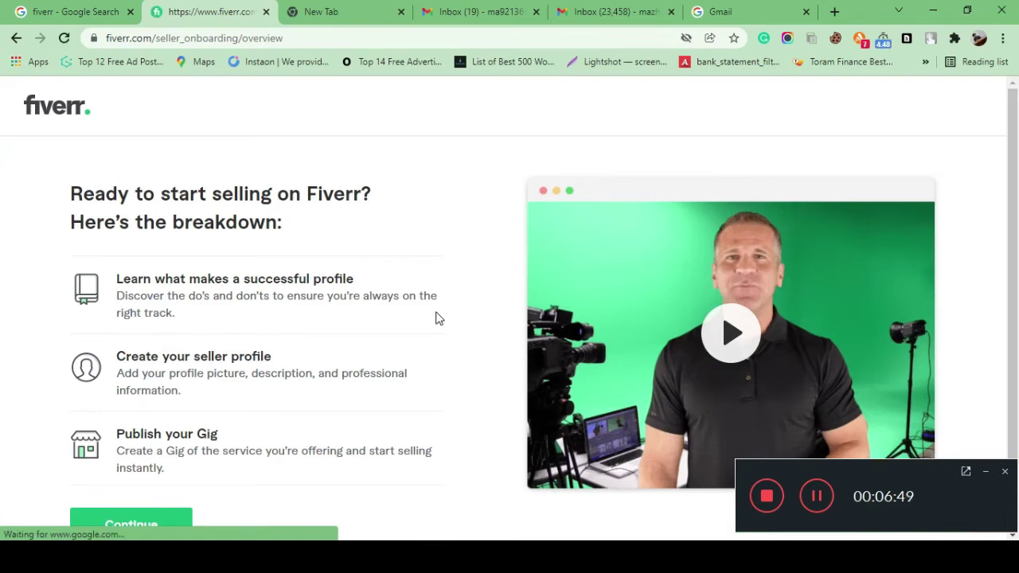
scroll(435, 319, "down", 1)
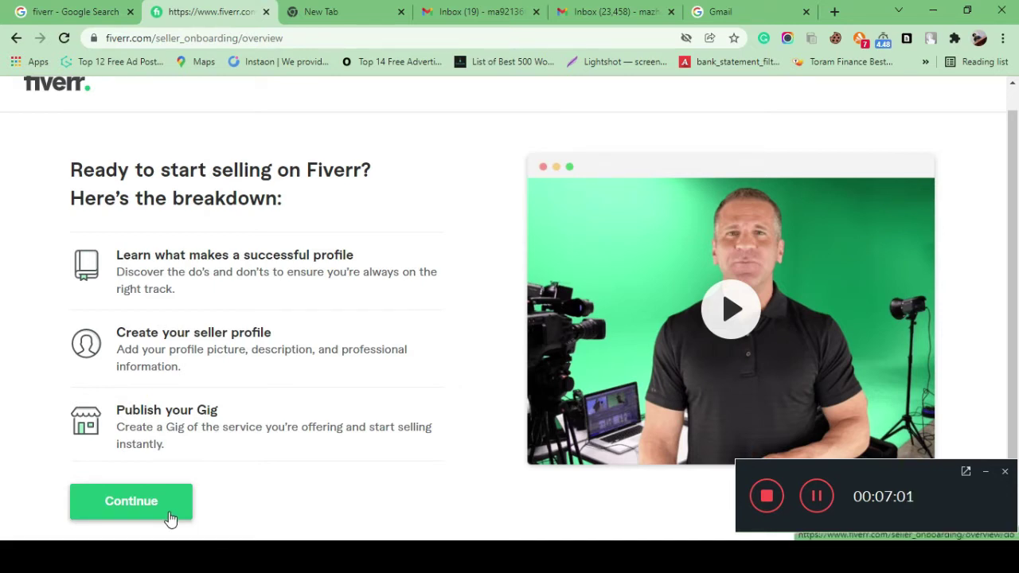
left_click(824, 497)
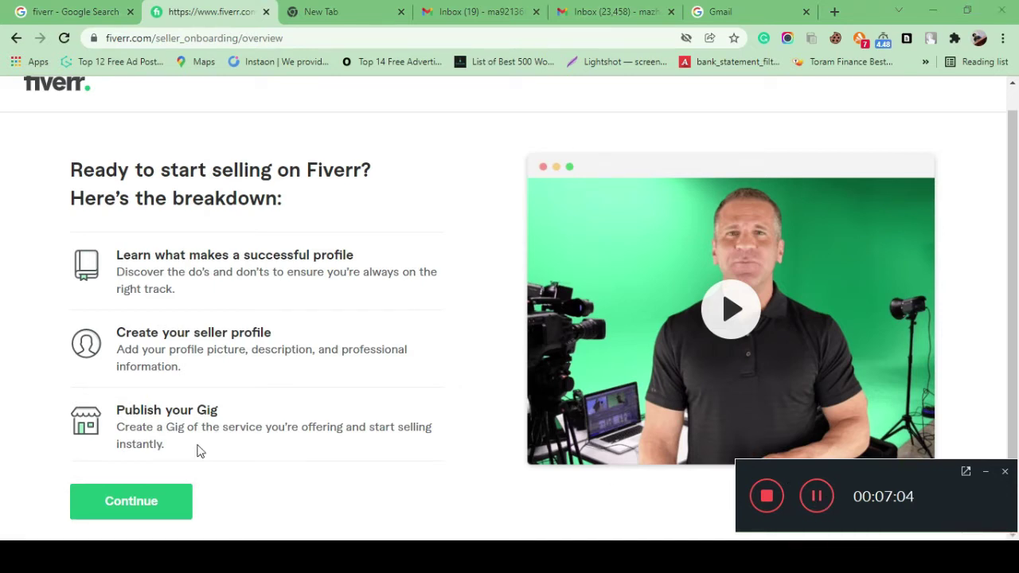
left_click(157, 501)
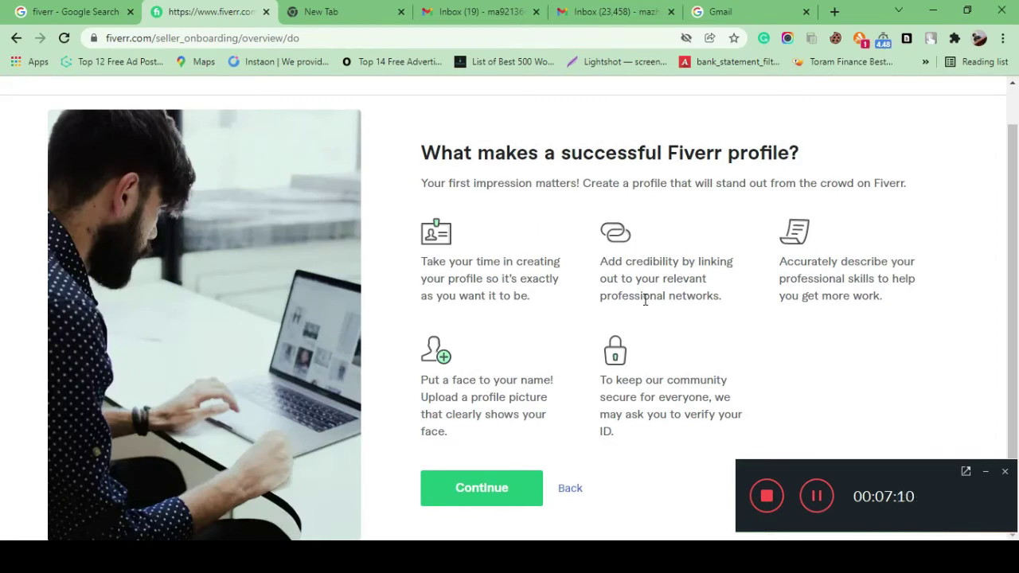
left_click(817, 496)
left_click(481, 492)
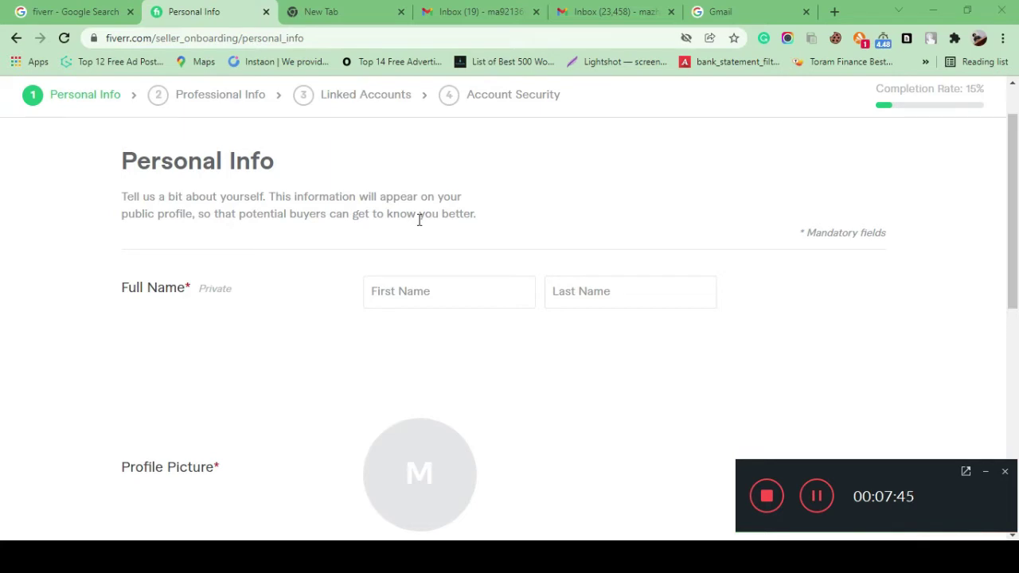
Complete the Personal Info form with the seller's first and last name and a profile picture, and proceed to Professional Info.
left_click(438, 298)
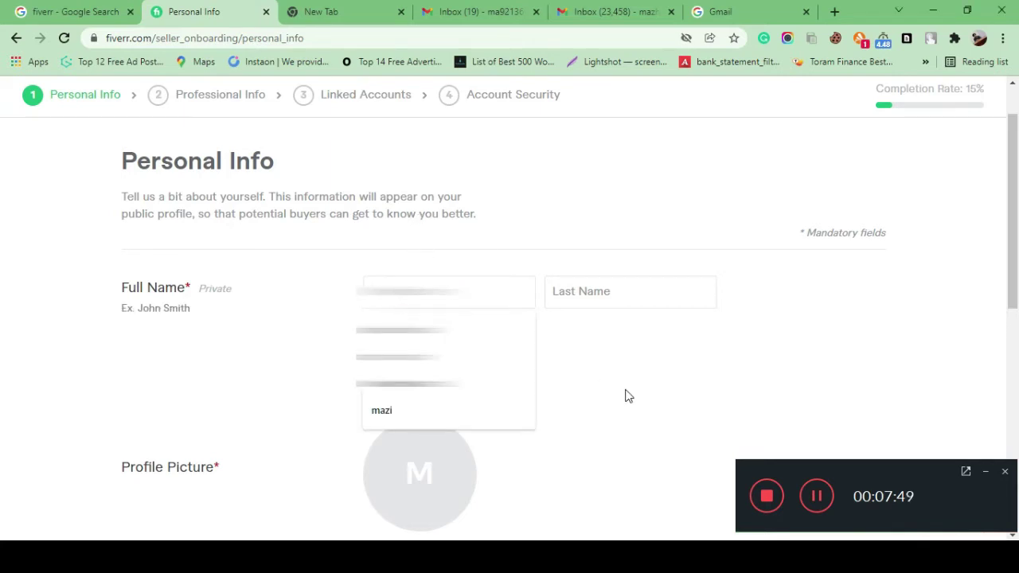
left_click(816, 496)
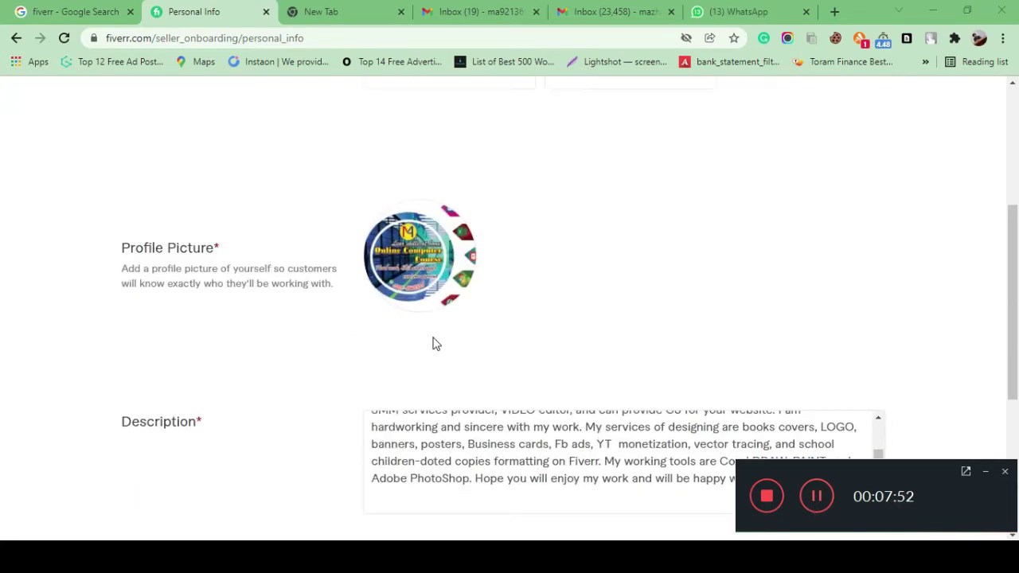
scroll(432, 344, "up", 3)
scroll(320, 363, "down", 4)
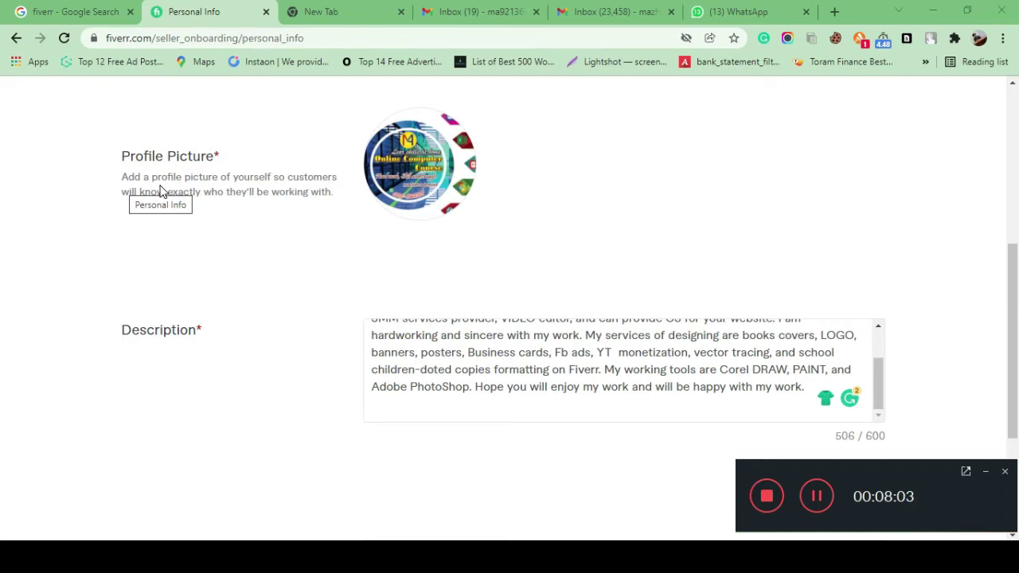
scroll(518, 311, "down", 1)
scroll(520, 309, "up", 2)
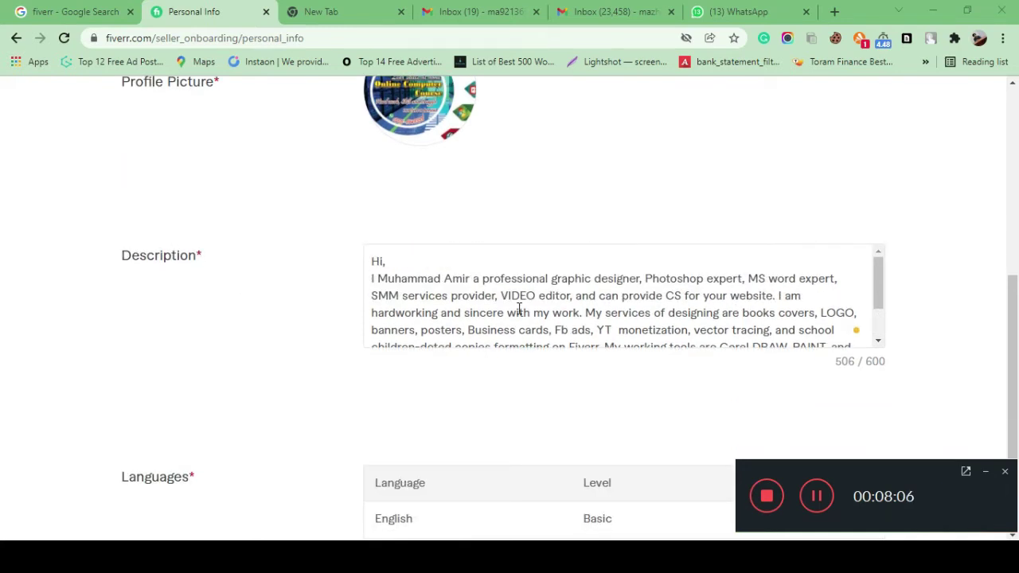
scroll(519, 312, "down", 4)
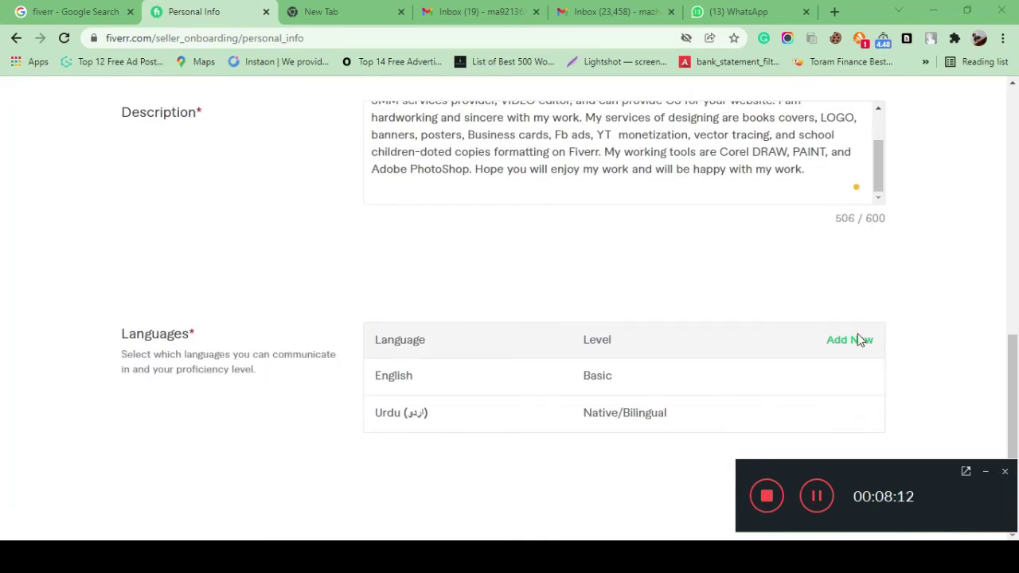
scroll(561, 415, "up", 8)
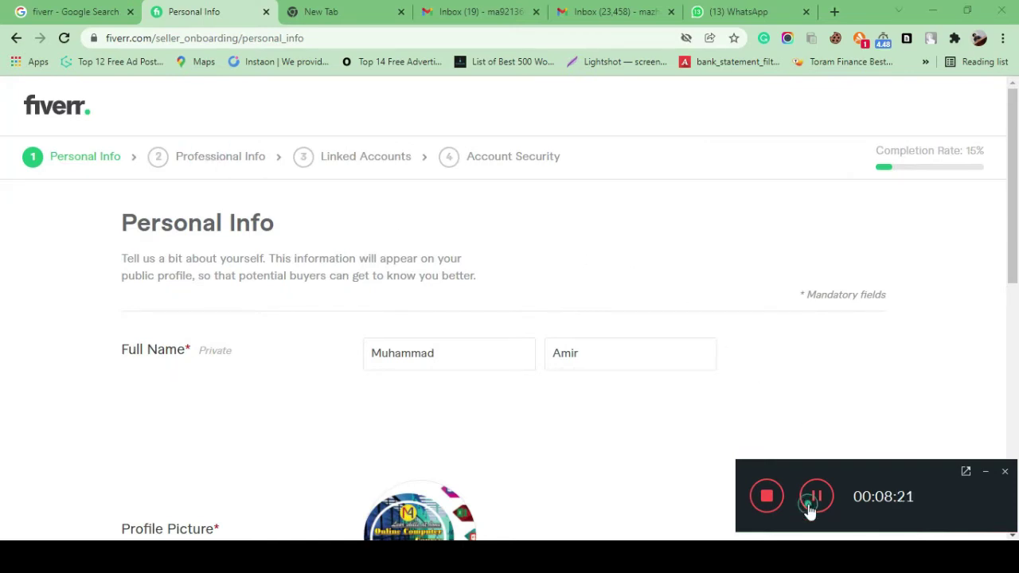
scroll(836, 398, "down", 8)
left_click_drag(920, 484, 932, 298)
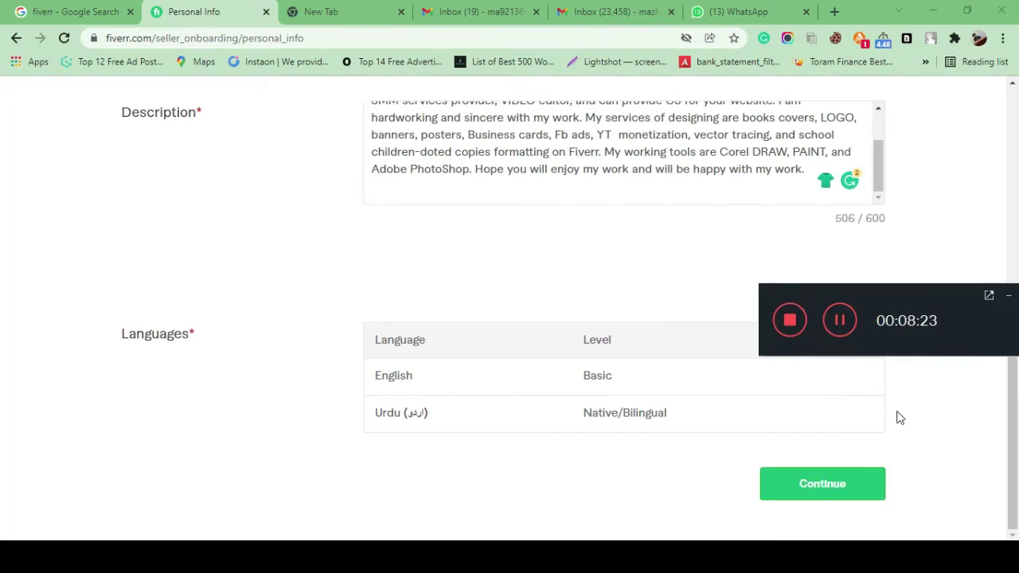
left_click(833, 494)
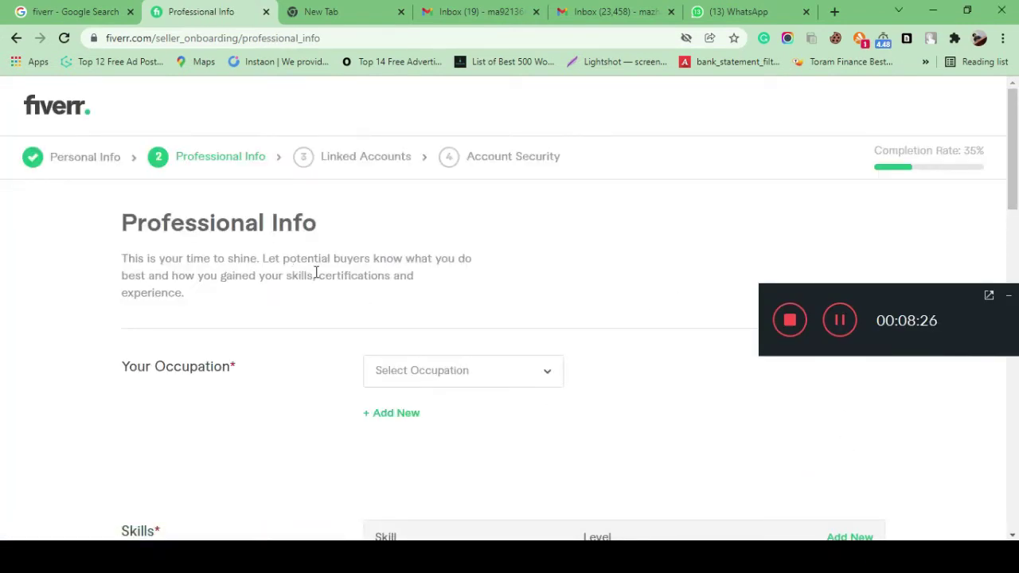
Set the occupation to Graphics & Design from 2015 to 2022 with Banner Ads, Business Cards, Logo Design, Photoshop Editing and Vector Tracing as best skills.
left_click_drag(884, 293, 898, 253)
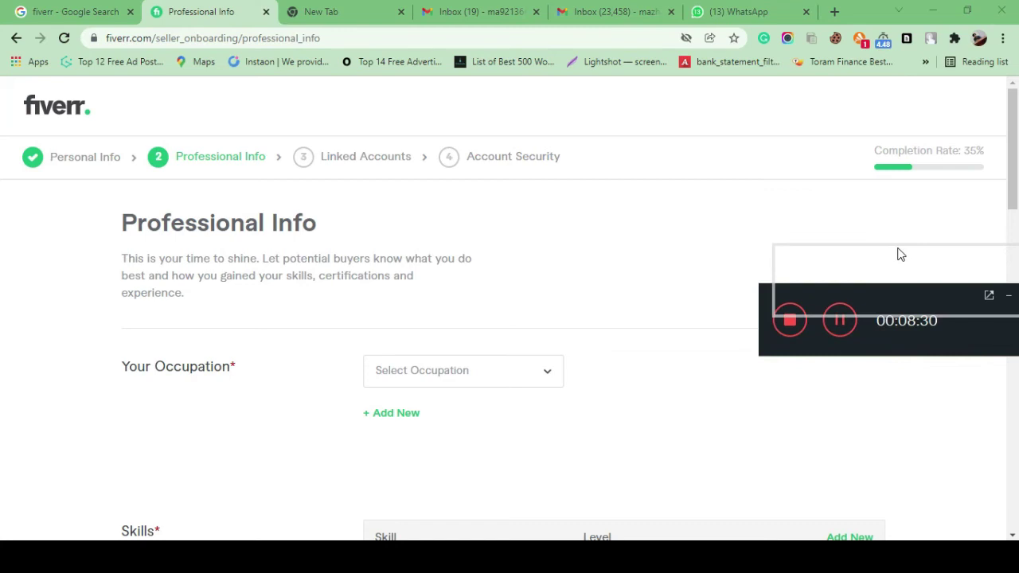
left_click(437, 374)
left_click(429, 430)
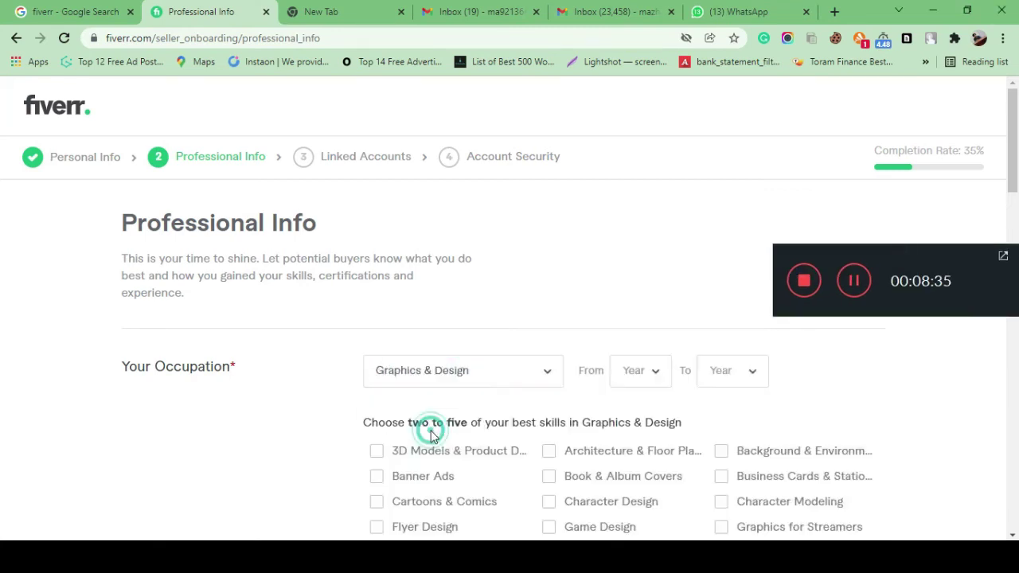
left_click(626, 372)
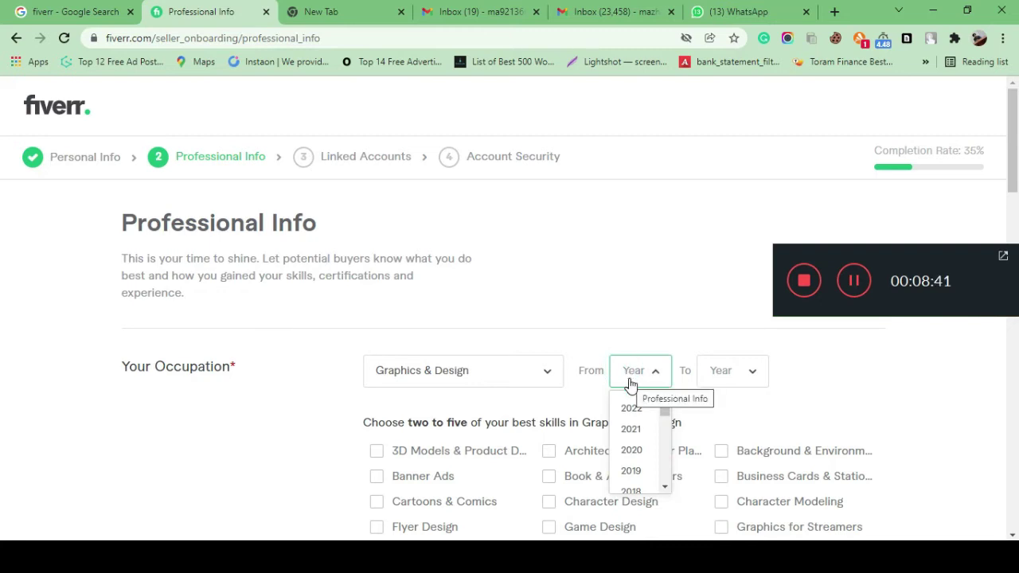
left_click(850, 293)
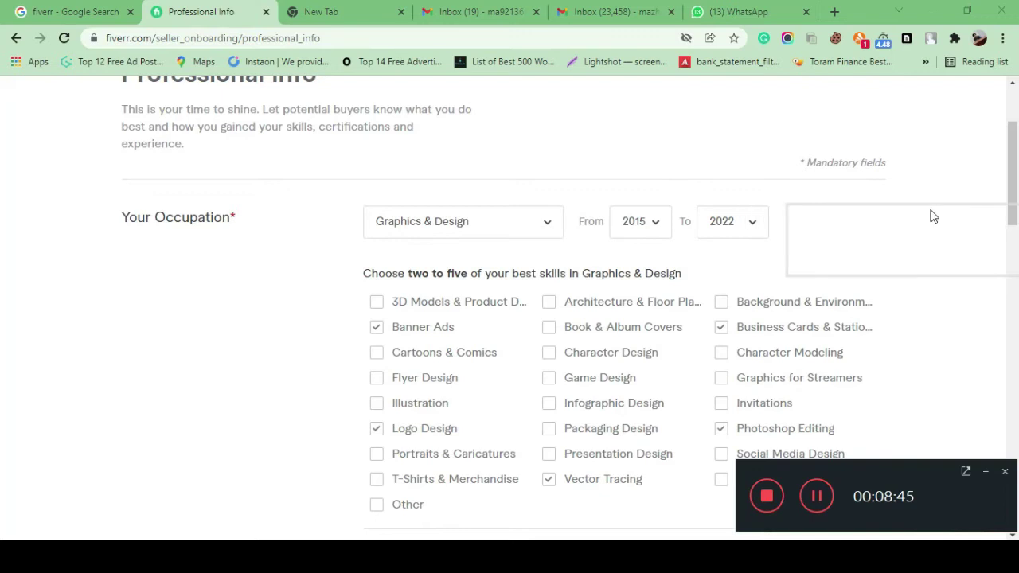
left_click_drag(933, 216, 933, 216)
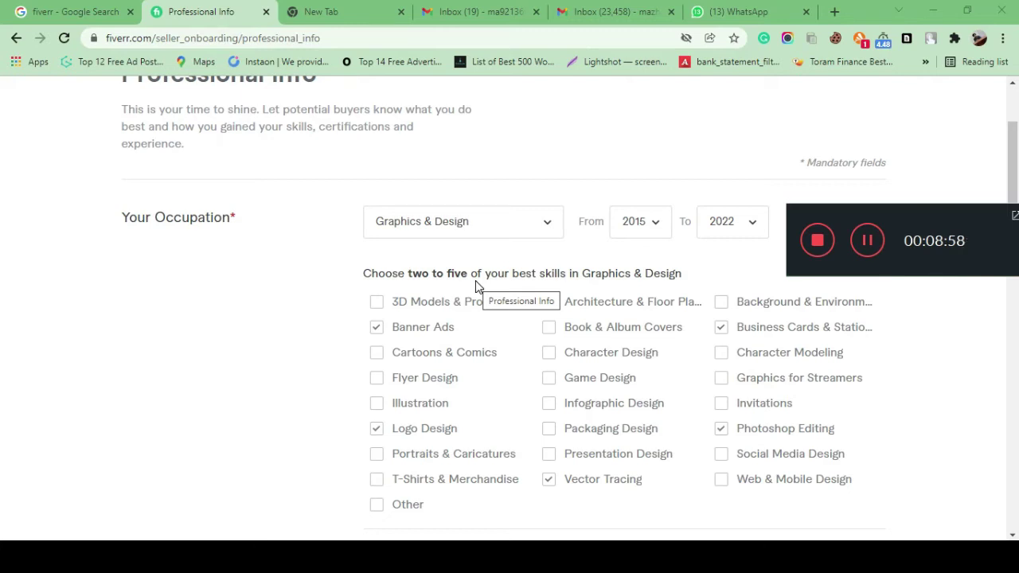
scroll(476, 280, "down", 4)
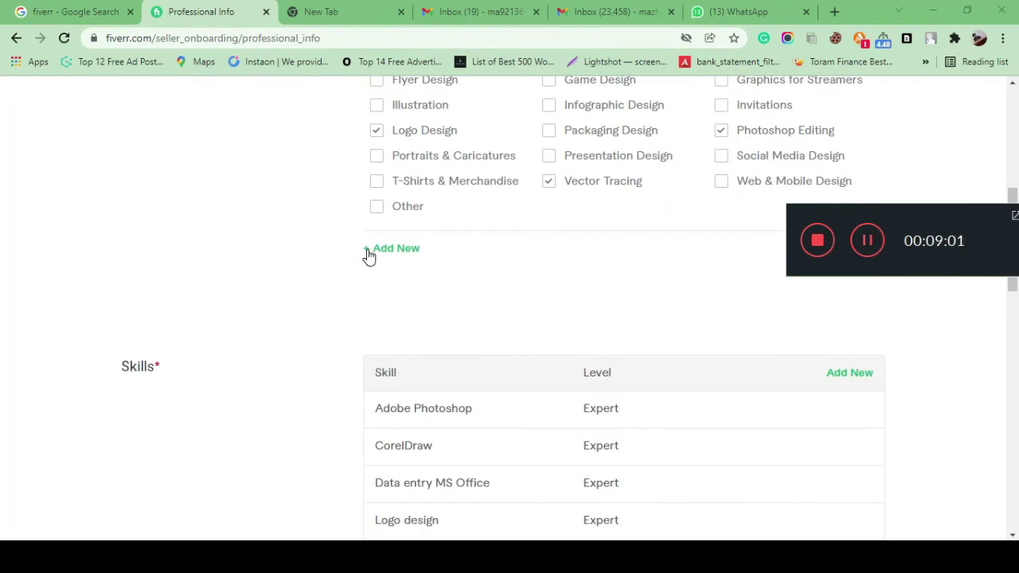
left_click(415, 250)
left_click(434, 269)
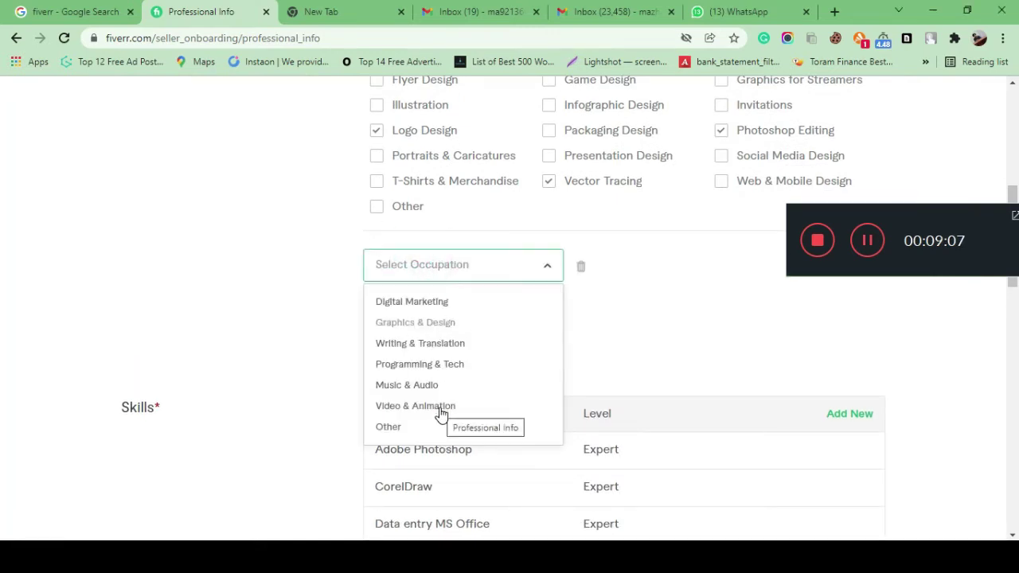
left_click(582, 269)
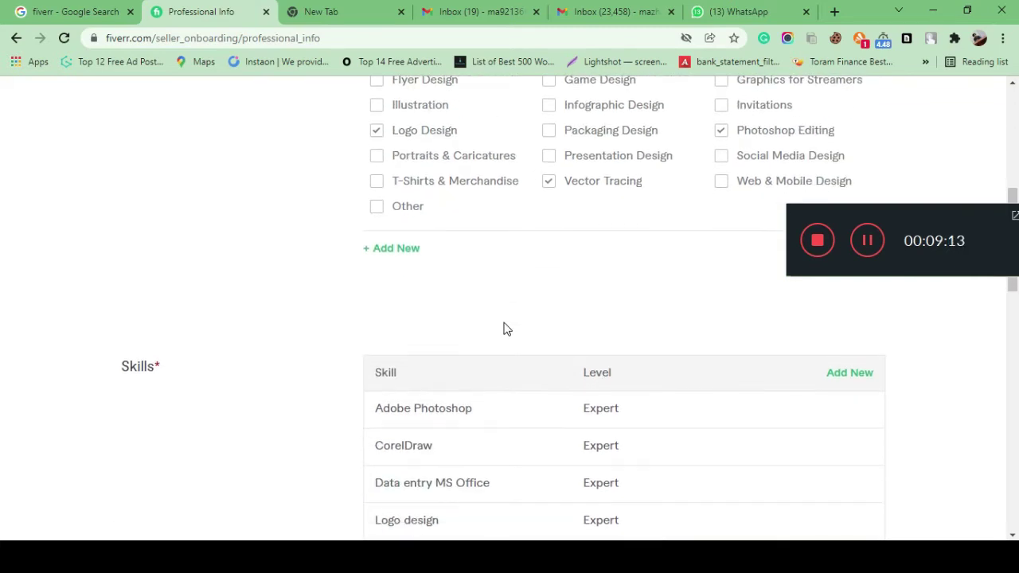
Review the skills, education, certification and personal website sections of the Professional Info form.
scroll(504, 327, "down", 2)
scroll(348, 266, "down", 2)
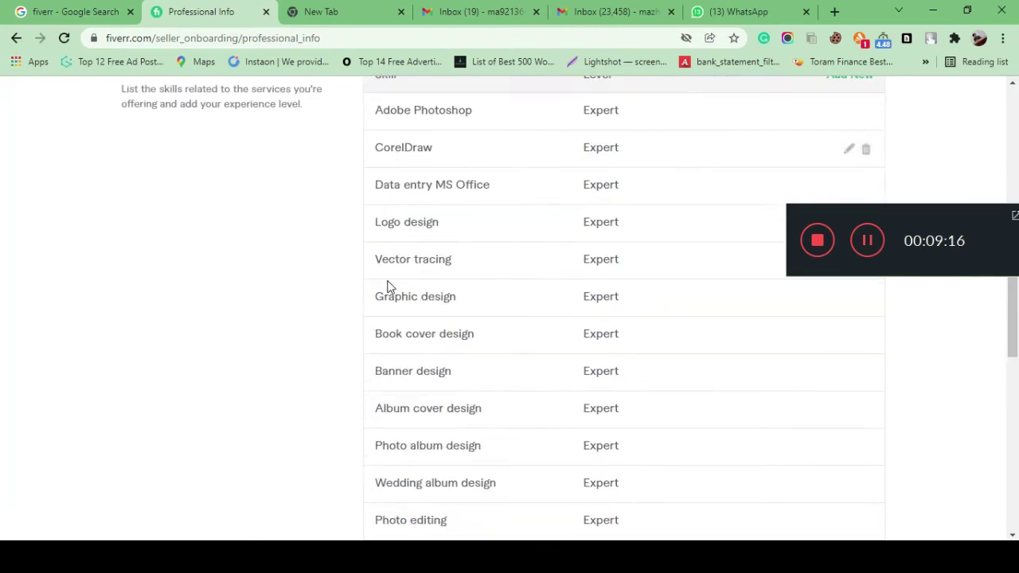
scroll(388, 287, "down", 5)
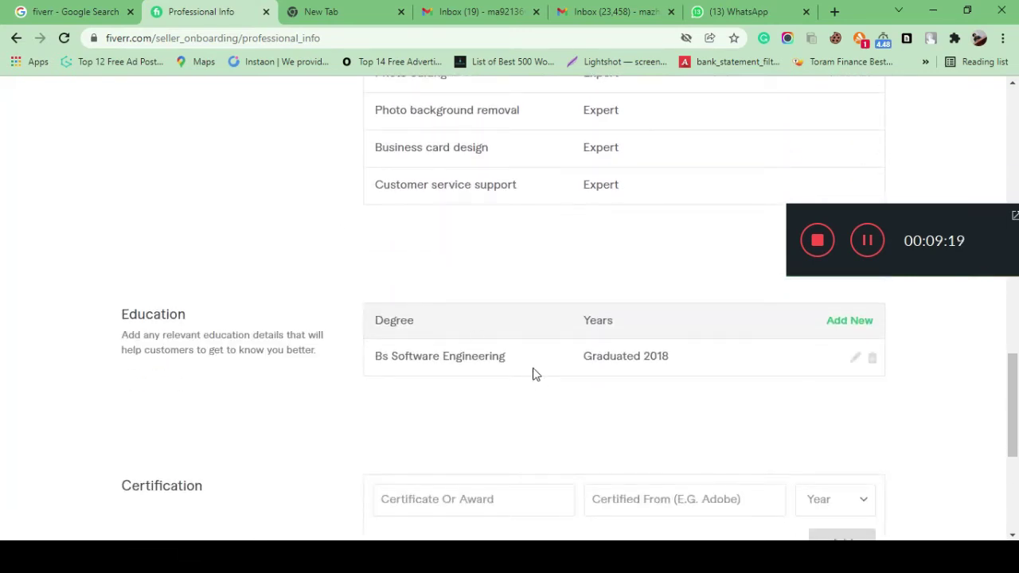
scroll(535, 379, "down", 1)
scroll(539, 384, "down", 2)
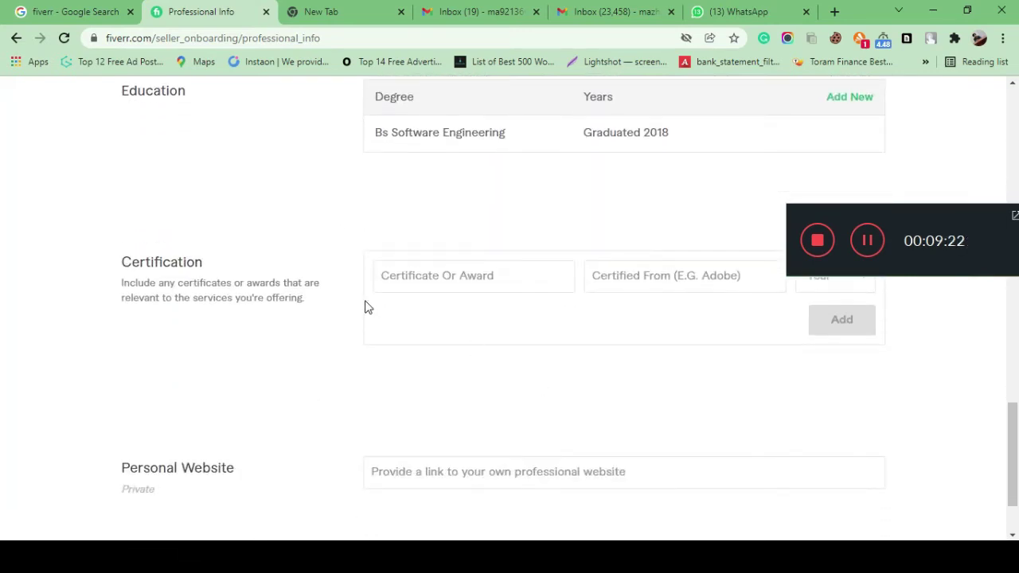
Leave the certification and personal website blank, check the listed skills, and submit Professional Info to reach Linked Accounts.
scroll(629, 377, "down", 1)
scroll(366, 374, "down", 1)
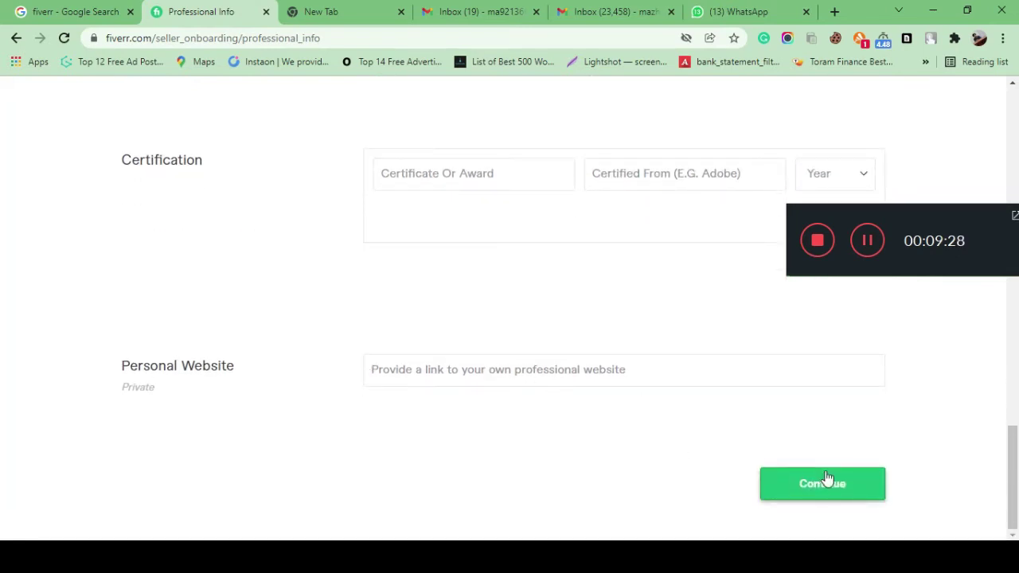
scroll(582, 353, "up", 15)
scroll(583, 355, "down", 6)
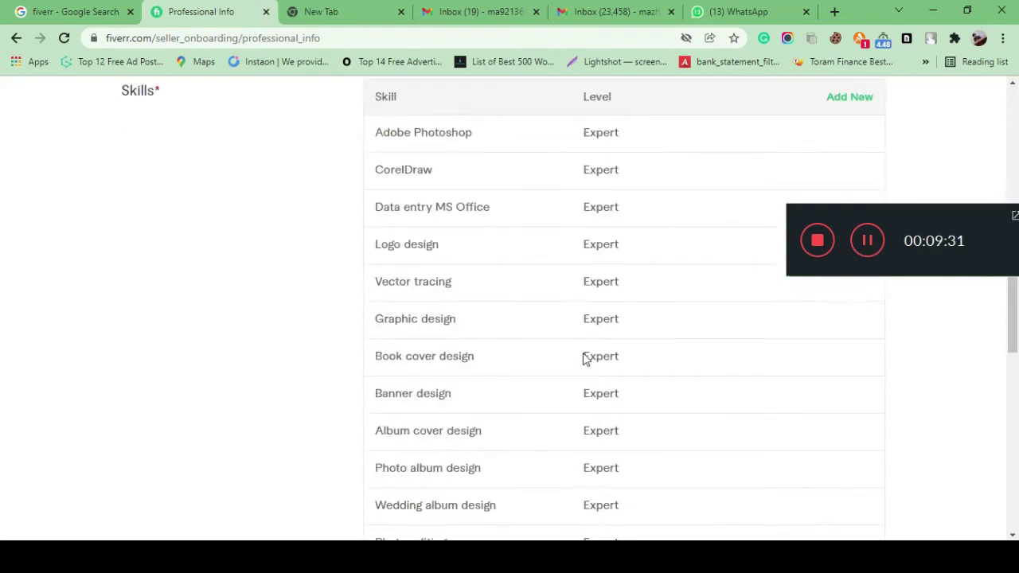
scroll(583, 358, "down", 10)
left_click(837, 485)
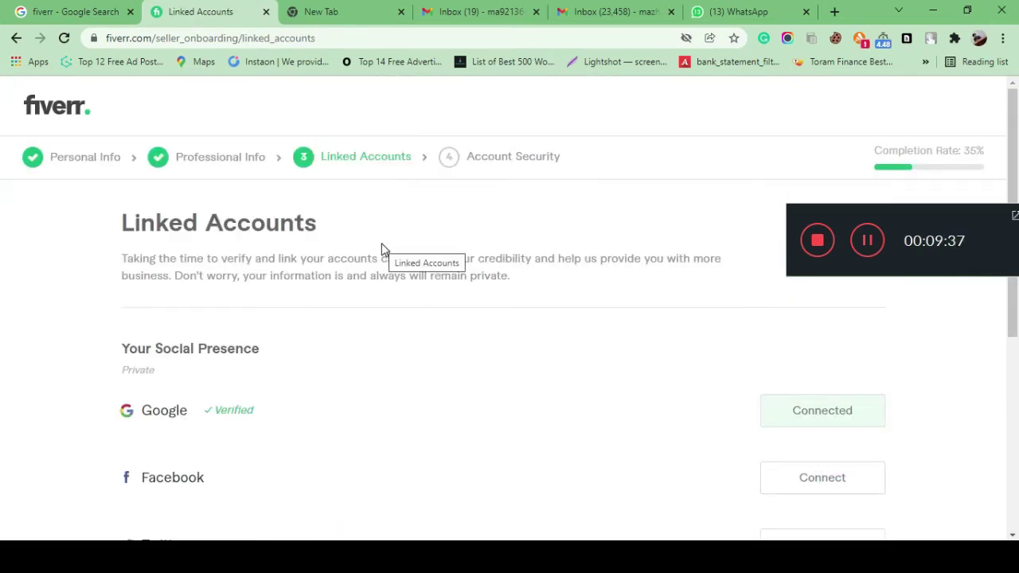
Review the social and professional accounts available for linking and continue to Account Security without connecting more.
scroll(382, 249, "down", 2)
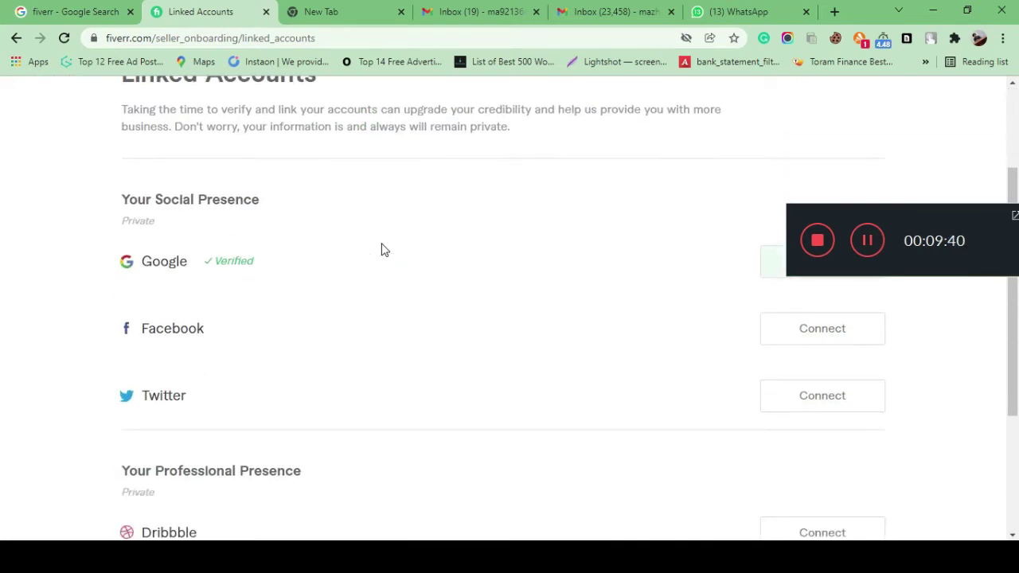
scroll(381, 249, "down", 2)
scroll(463, 332, "down", 1)
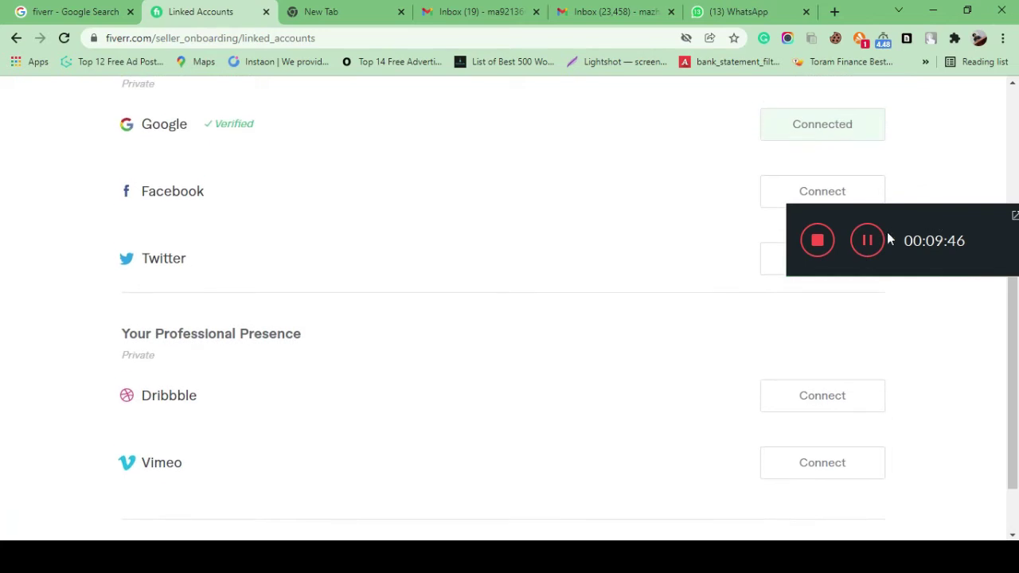
left_click(844, 491)
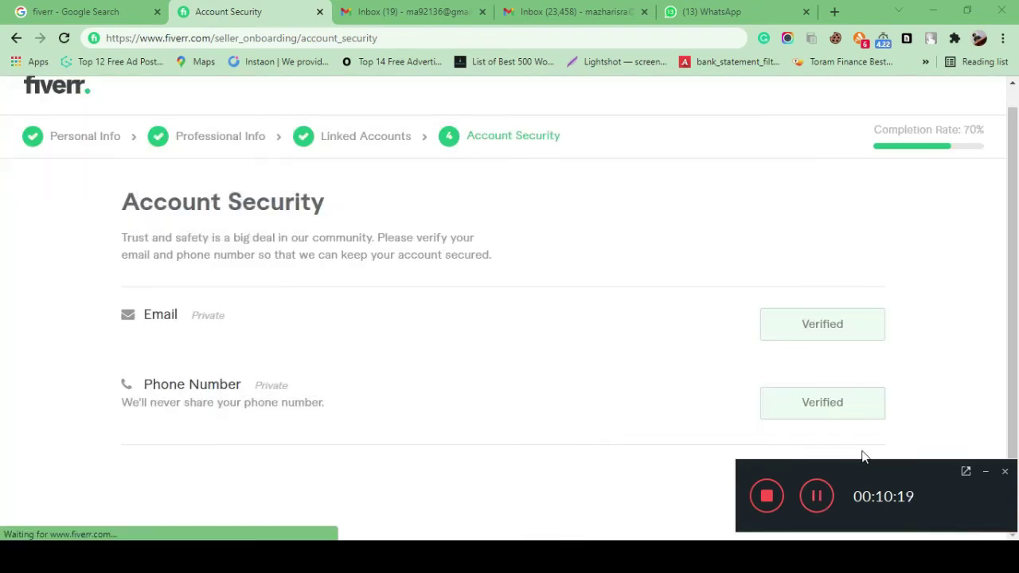
Finish the Account Security stage and complete the seller profile to open the new Gig form.
left_click_drag(867, 473, 931, 295)
left_click(835, 483)
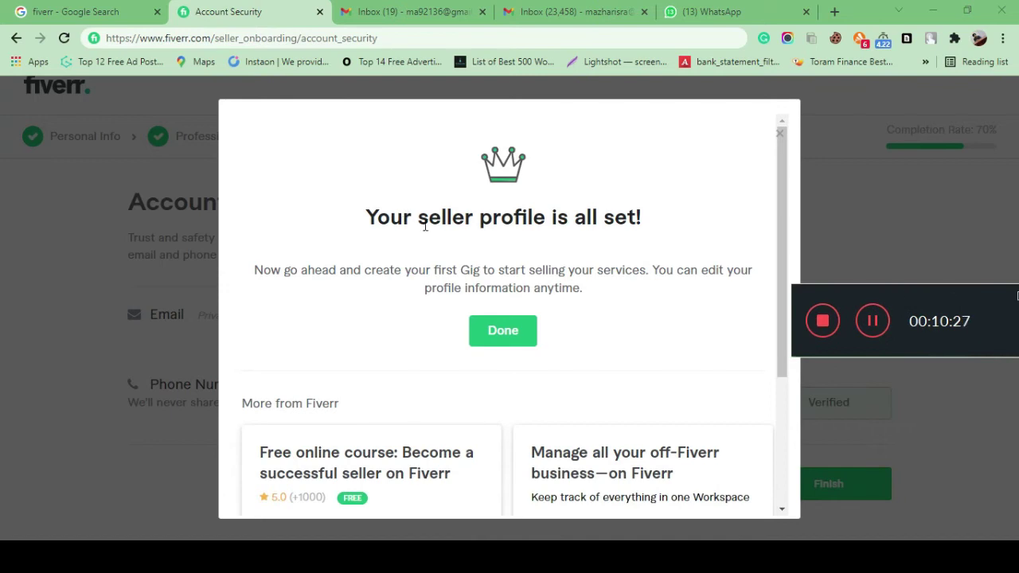
scroll(562, 346, "down", 1)
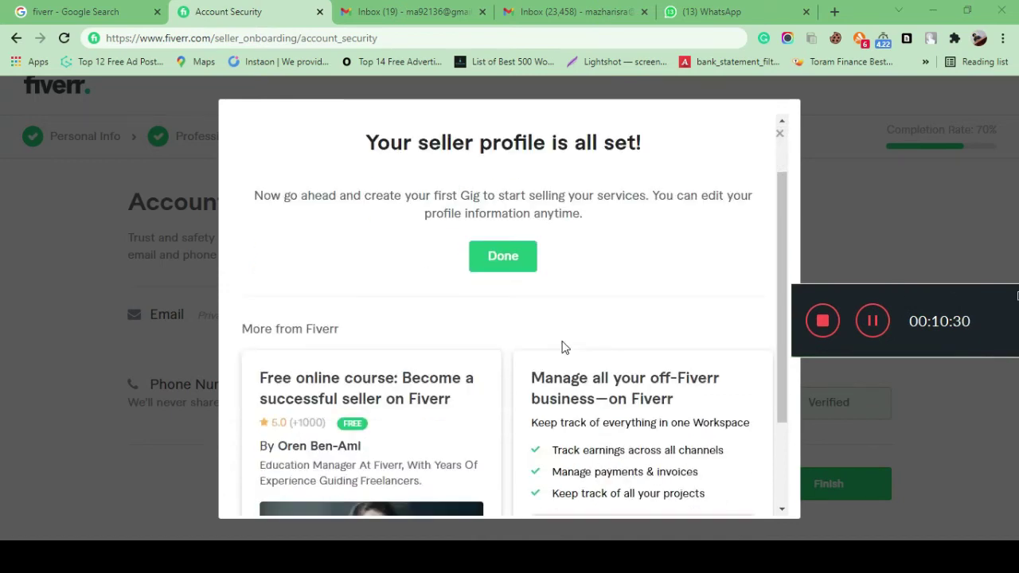
left_click(502, 259)
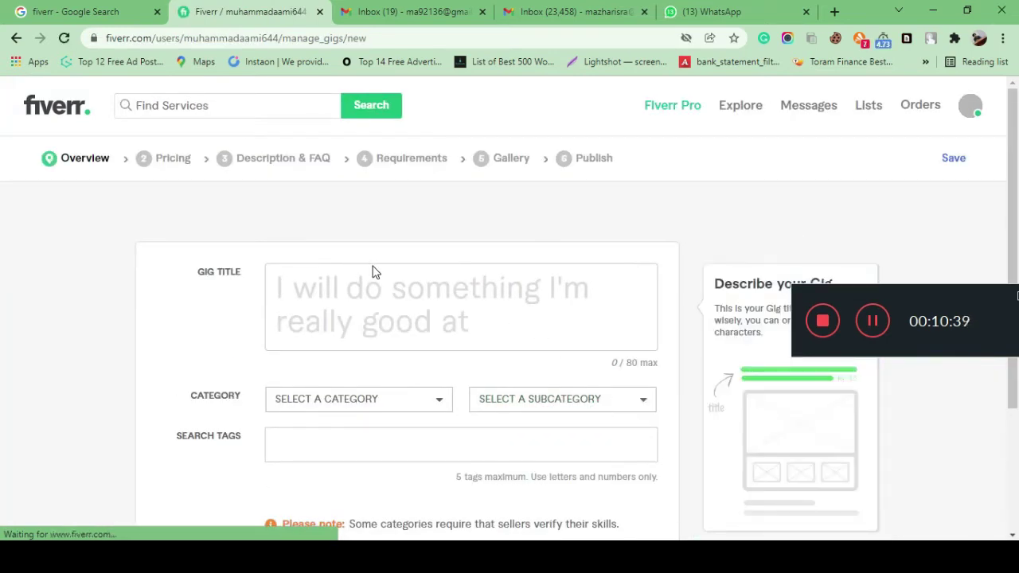
Title the Gig "create perfect and professional Business card" and set its category to Graphics & Design with subcategory Business Cards & Stationery.
left_click(287, 289)
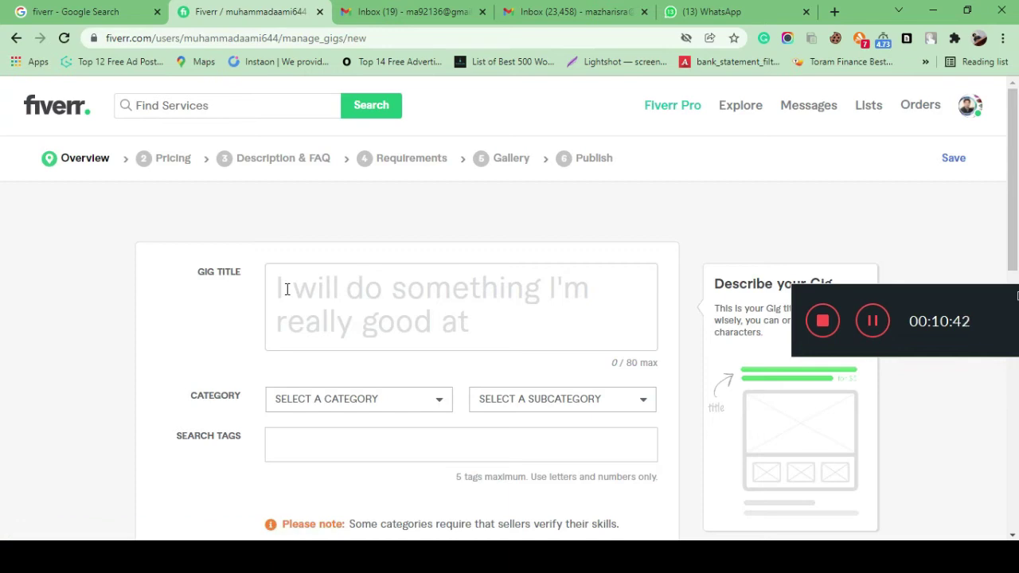
left_click_drag(625, 362, 644, 364)
scroll(325, 368, "down", 1)
left_click(326, 368)
left_click_drag(164, 369, 237, 373)
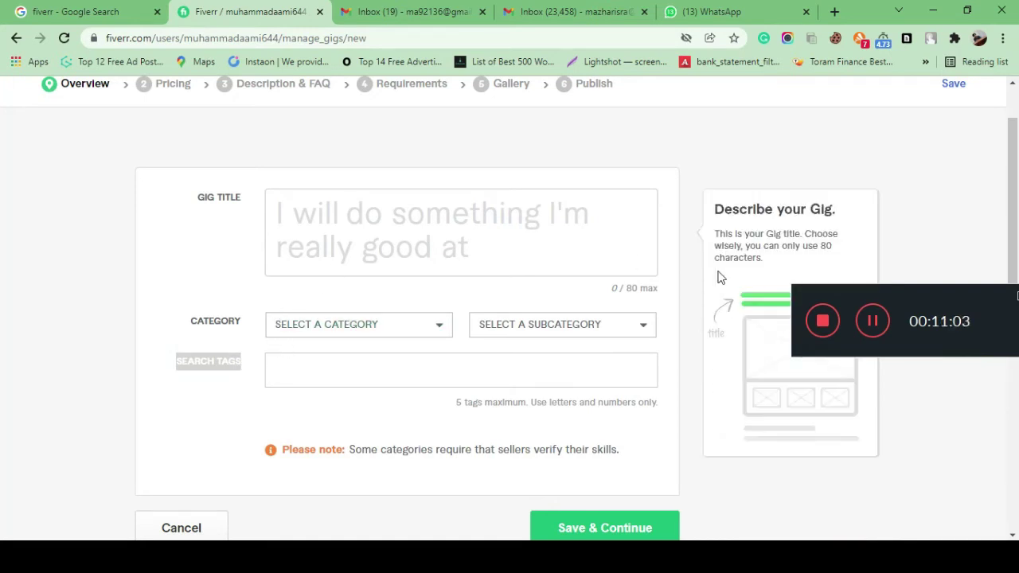
left_click(870, 323)
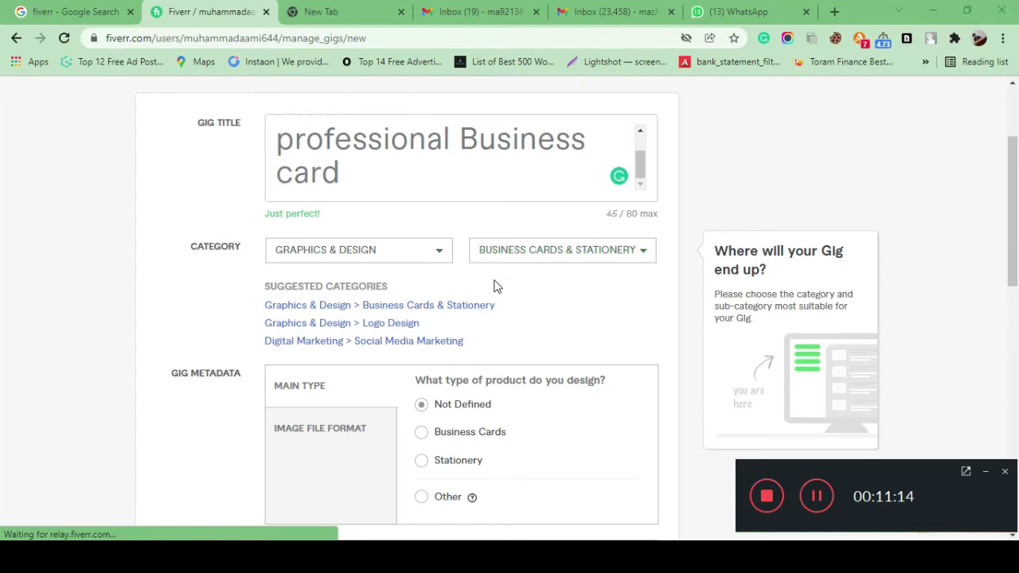
Set the Gig metadata's main type to Business Cards and its image file formats to JPG, PDF, PNG and PSD.
scroll(382, 311, "down", 1)
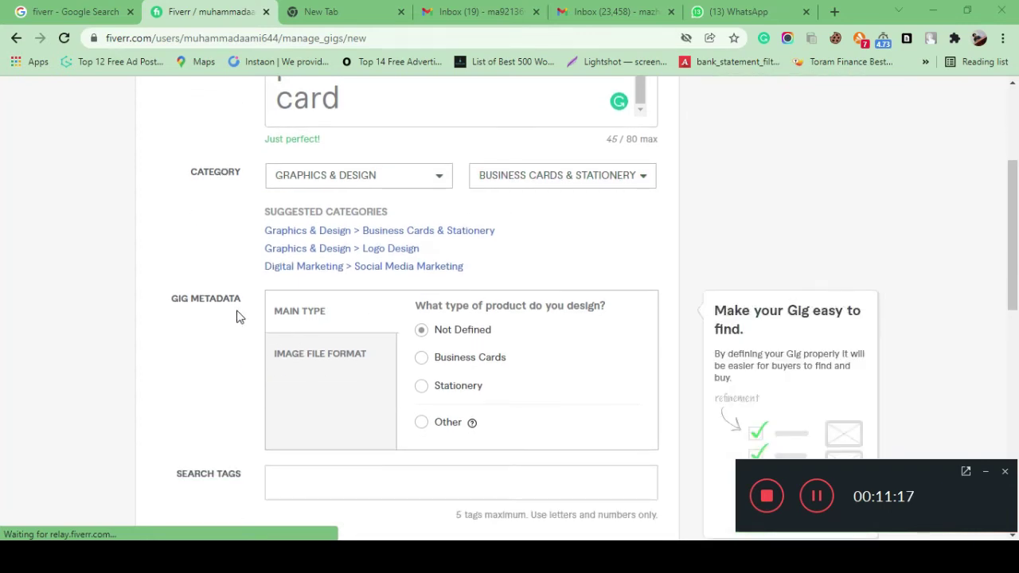
scroll(237, 316, "down", 2)
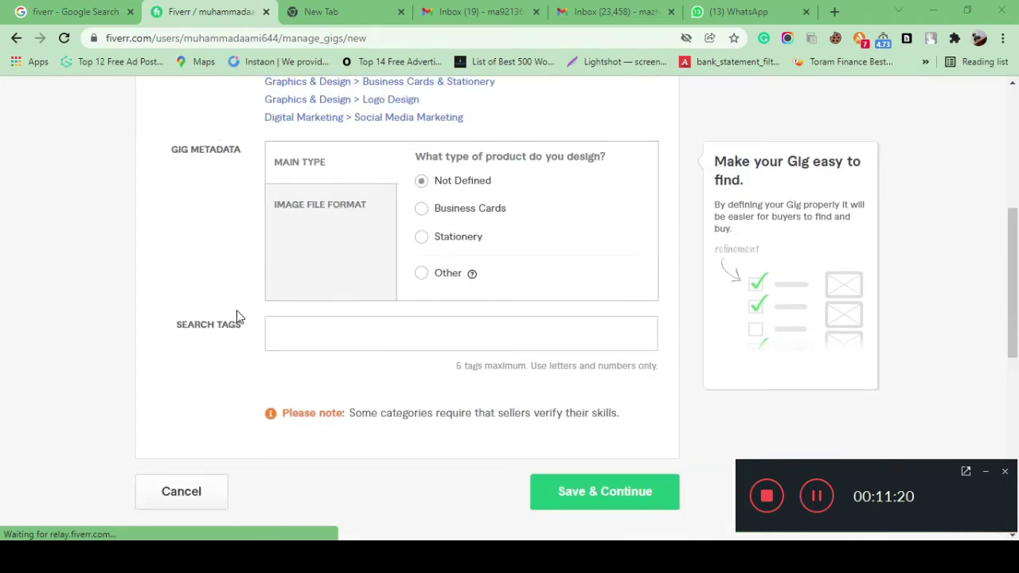
left_click(816, 496)
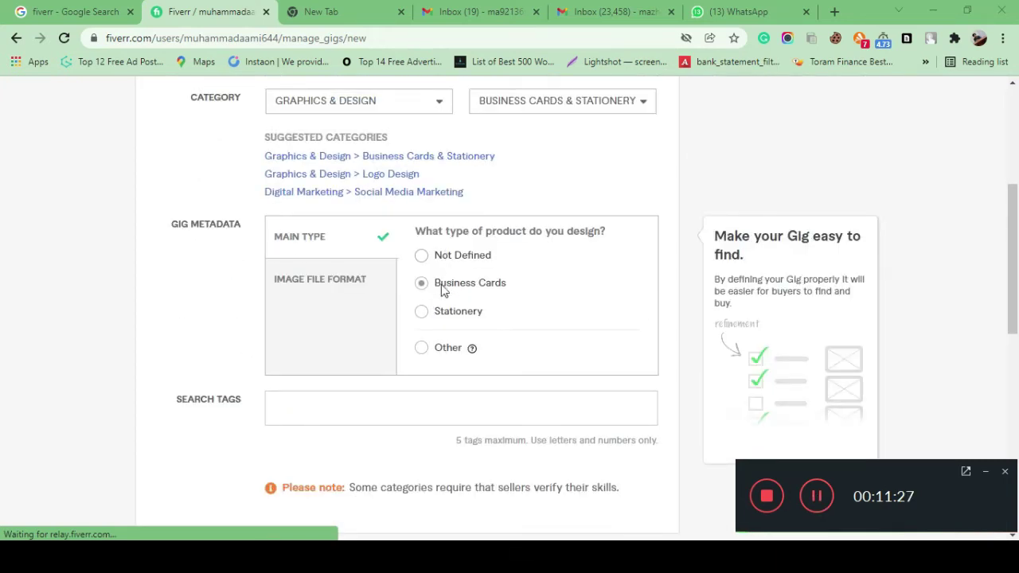
left_click(337, 289)
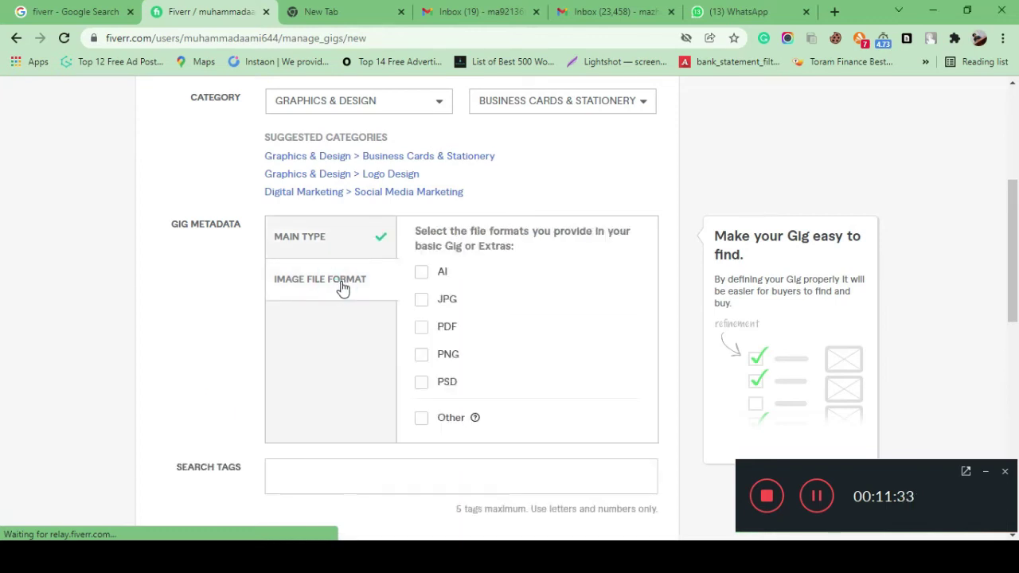
left_click(421, 300)
left_click(422, 328)
left_click(421, 355)
left_click(421, 382)
scroll(430, 354, "down", 1)
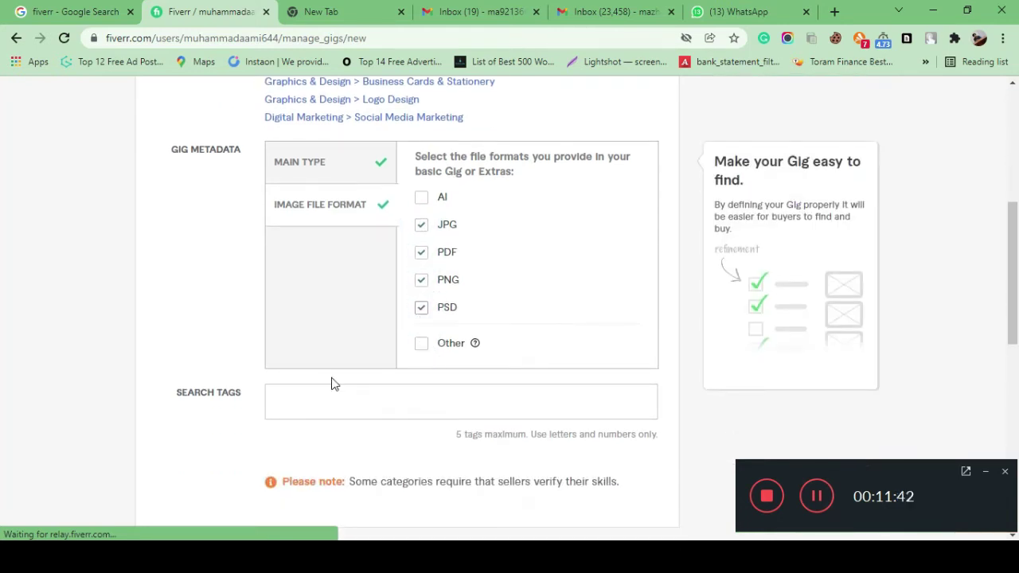
Enter the search tags Caricature Business Cards, Custom Logo, Birthday Card, Company Logo and visiting cards, and try to save the Gig overview.
left_click(328, 407)
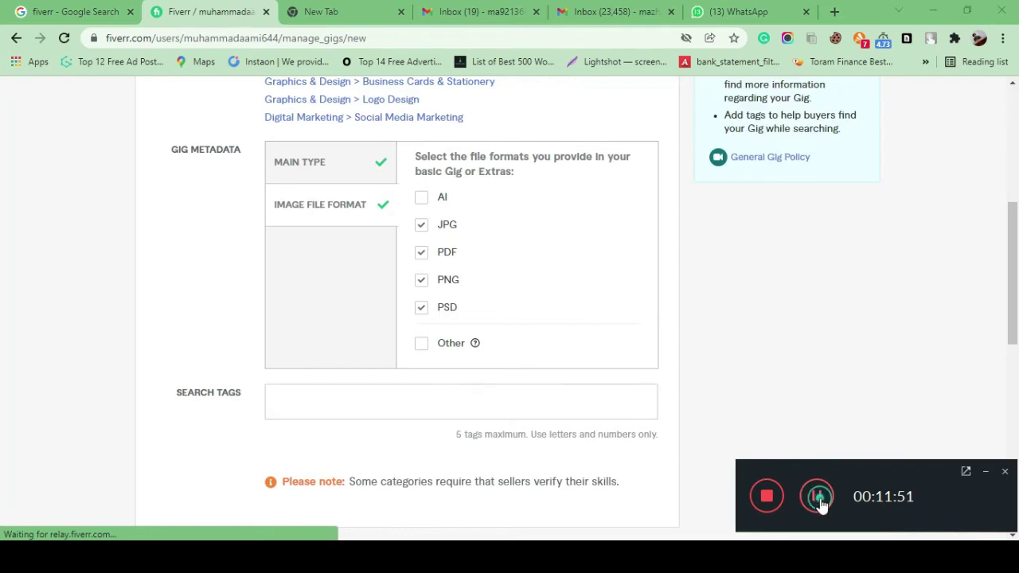
left_click(817, 496)
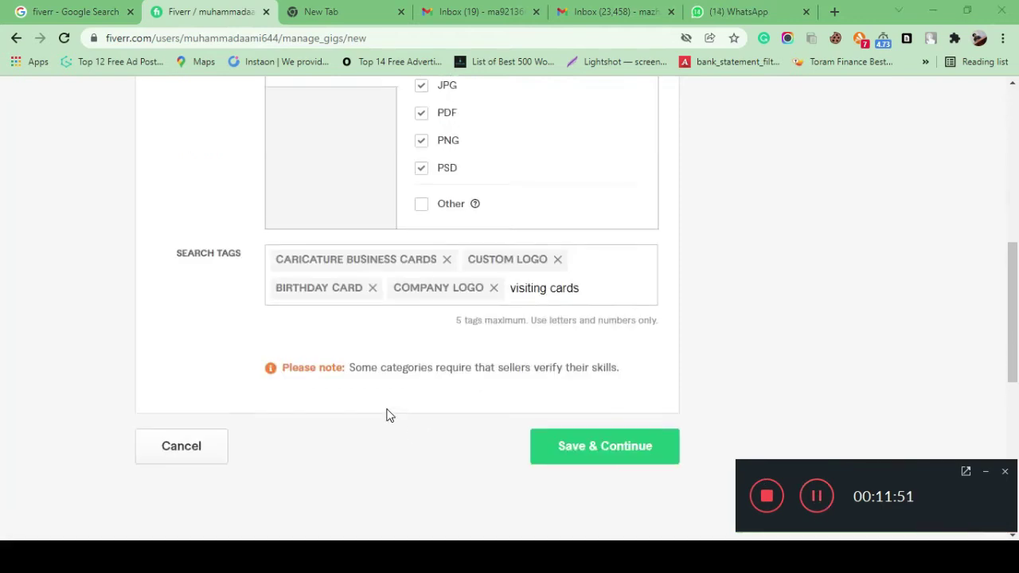
scroll(389, 415, "up", 1)
scroll(389, 415, "up", 1)
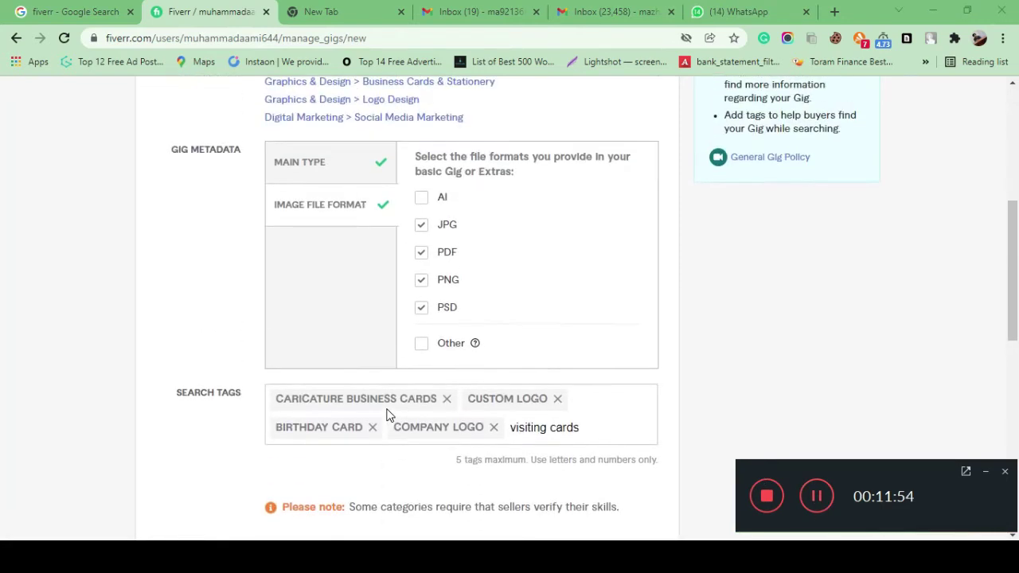
scroll(388, 359, "up", 4)
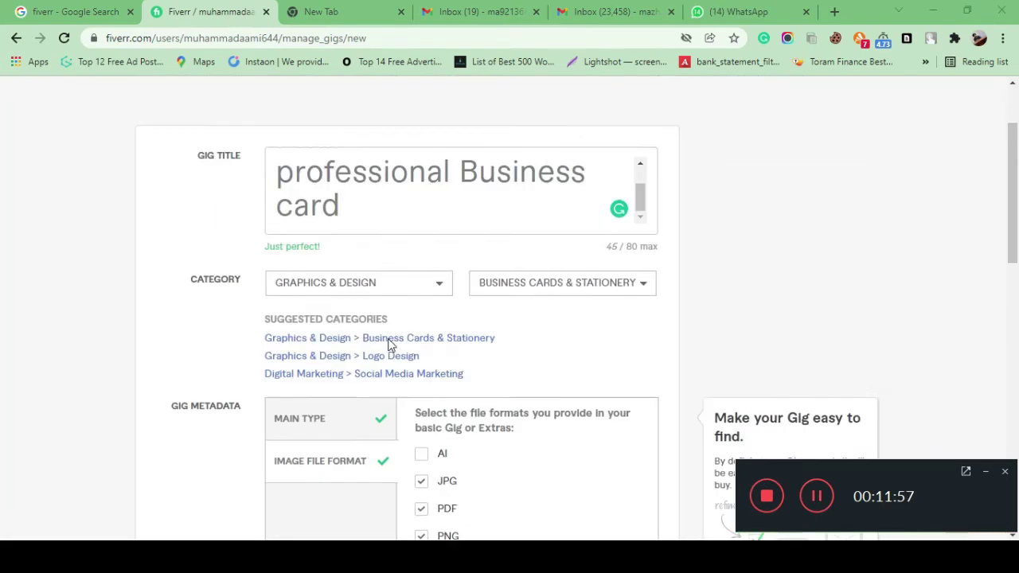
scroll(391, 341, "down", 10)
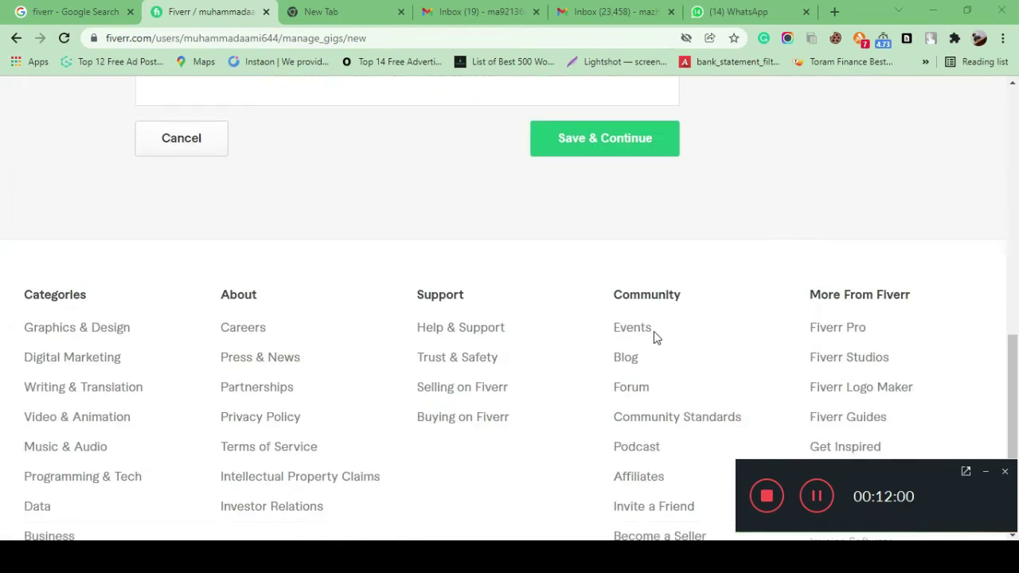
scroll(655, 334, "up", 2)
left_click(619, 292)
Revise the search tags with Visiting and business card to respect the tag length limit, and save the overview to proceed to Pricing.
scroll(451, 378, "up", 1)
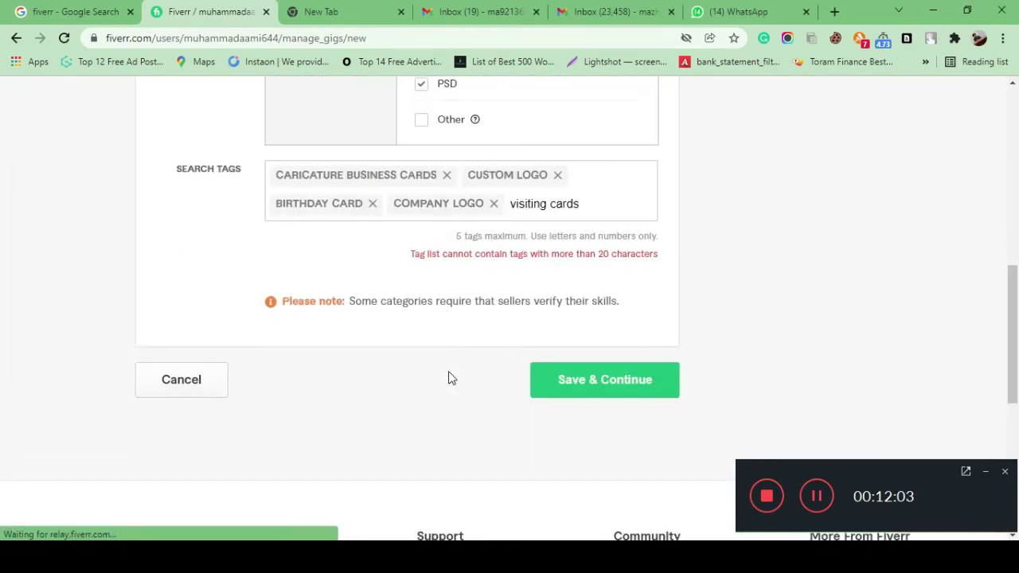
left_click_drag(405, 256, 653, 266)
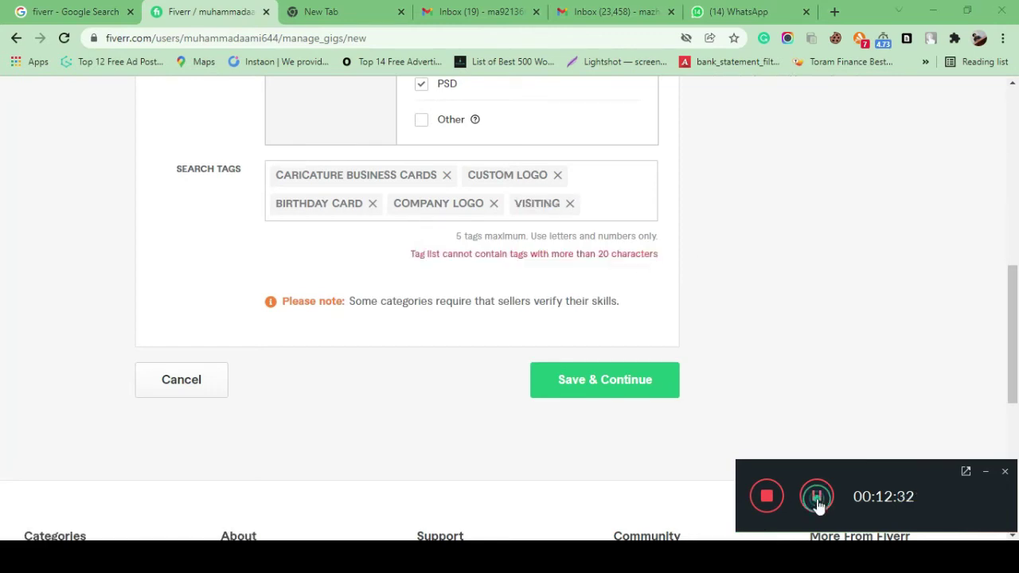
scroll(489, 356, "up", 1)
type("business card")
left_click(586, 437)
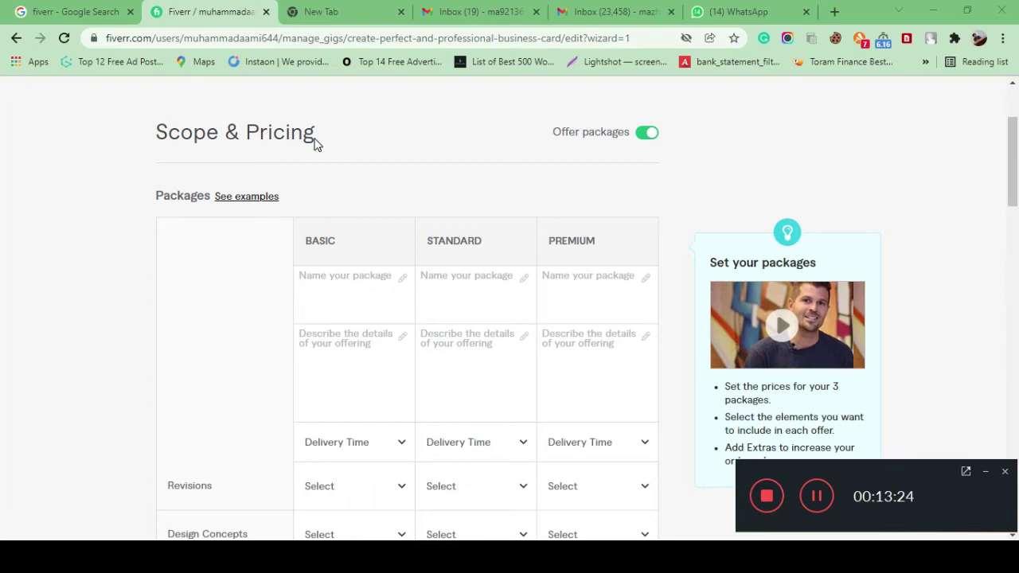
Fill in the Basic, Standard and Premium business card packages with 2, 1 and 1 day delivery, 1, 3 and unlimited revisions, and 2, 3 and 4 concepts.
scroll(335, 191, "down", 2)
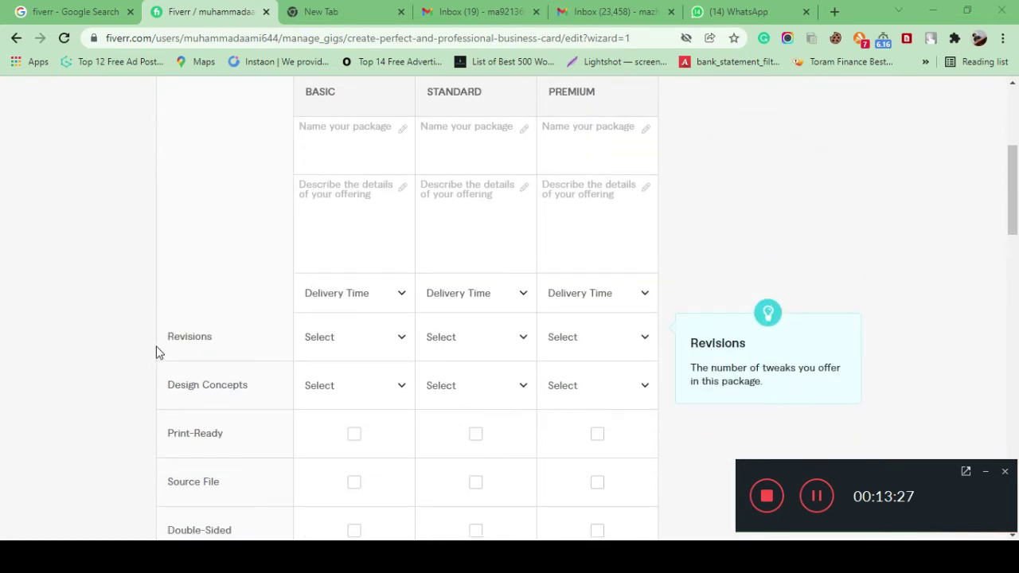
left_click(337, 345)
left_click(338, 345)
scroll(226, 364, "down", 1)
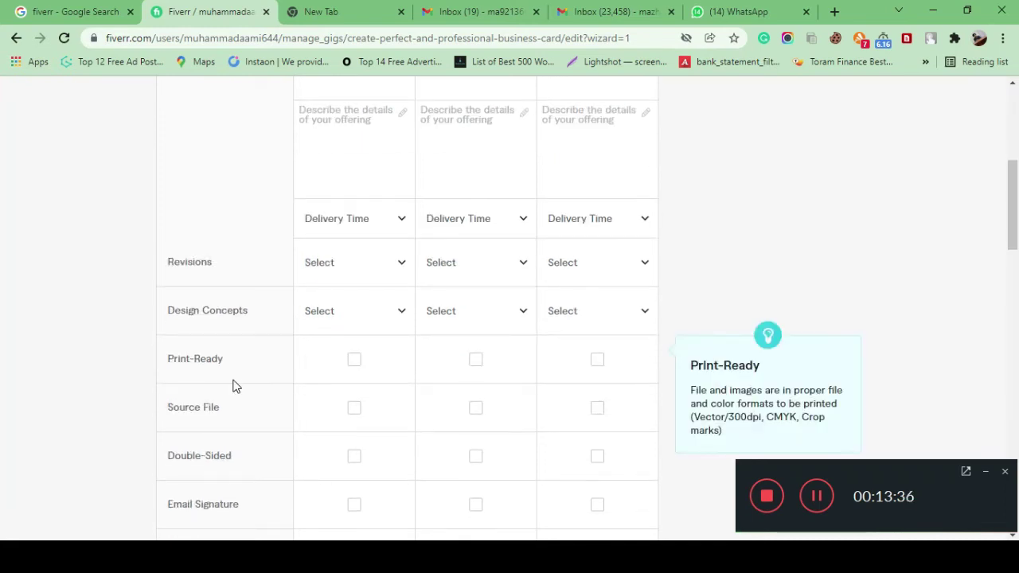
scroll(233, 385, "down", 1)
scroll(234, 386, "up", 5)
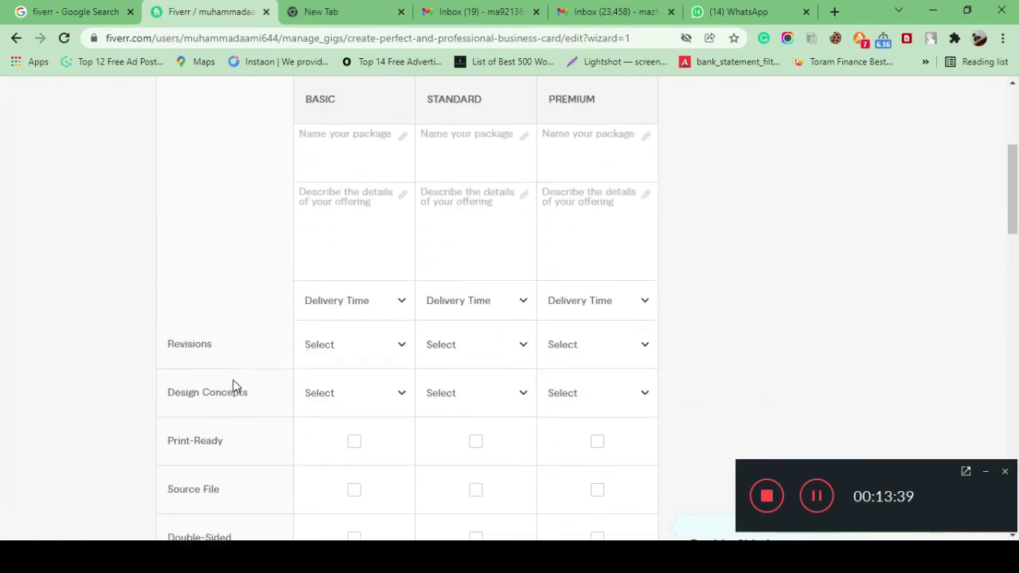
left_click(369, 367)
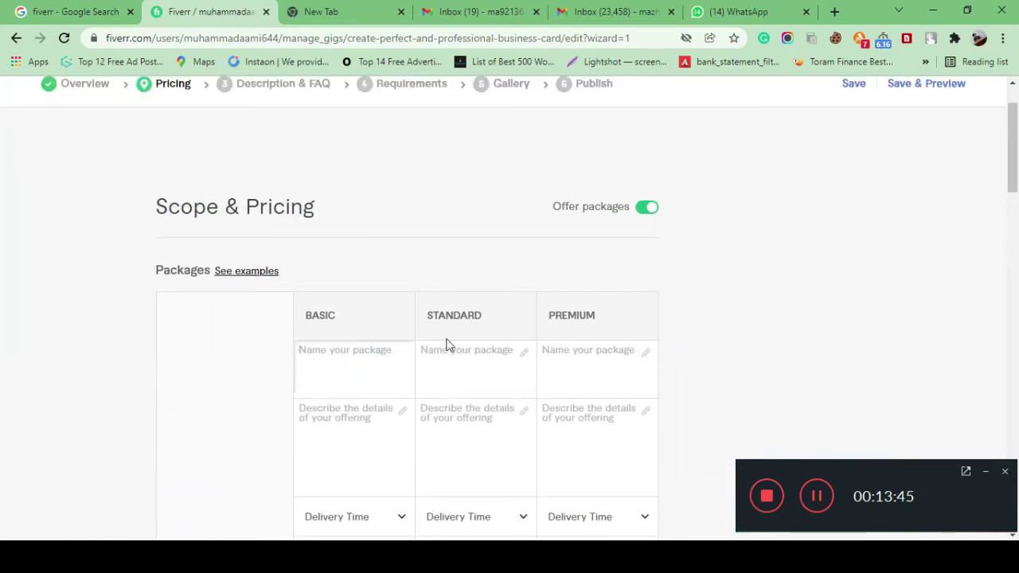
left_click(817, 497)
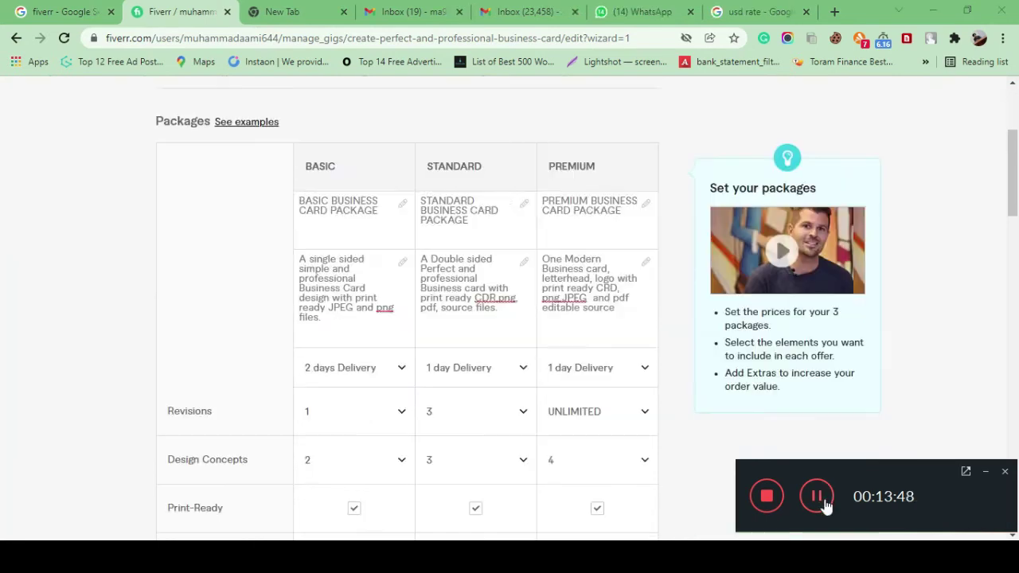
Review the names, descriptions, delivery times and revisions of the Basic, Standard and Premium packages.
left_click_drag(306, 203, 342, 289)
left_click(342, 289)
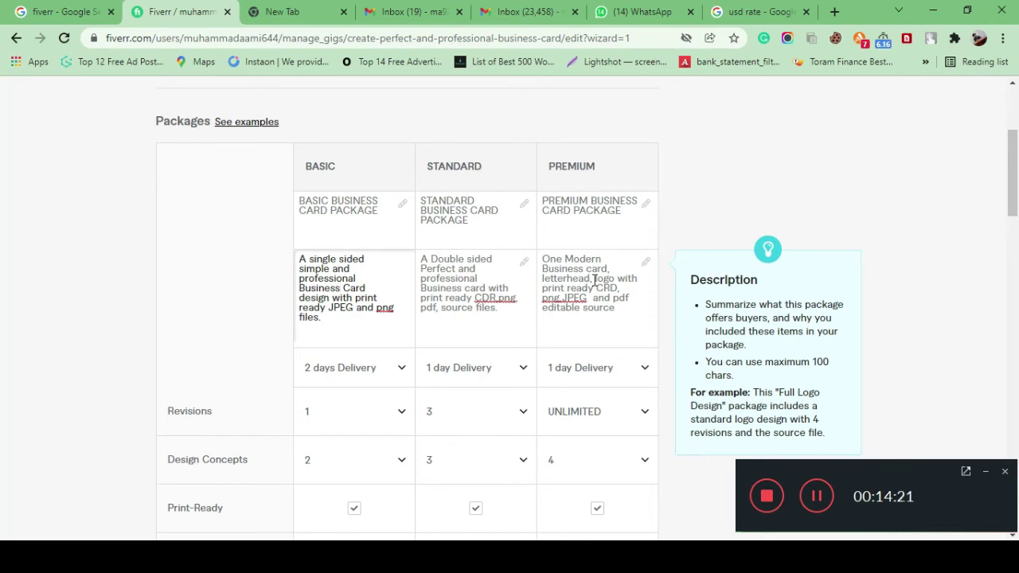
scroll(605, 301, "down", 1)
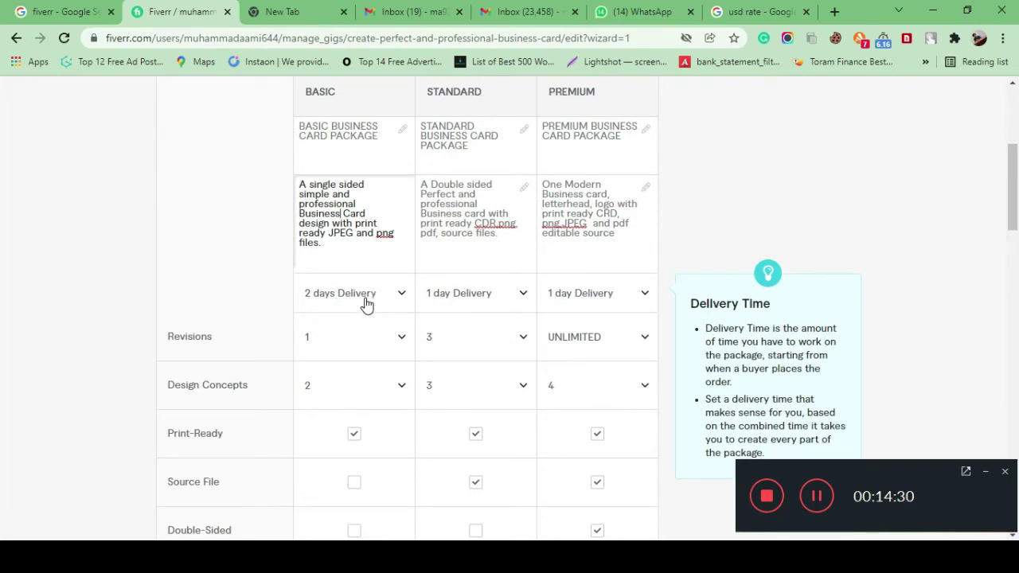
scroll(430, 298, "up", 2)
scroll(509, 279, "down", 2)
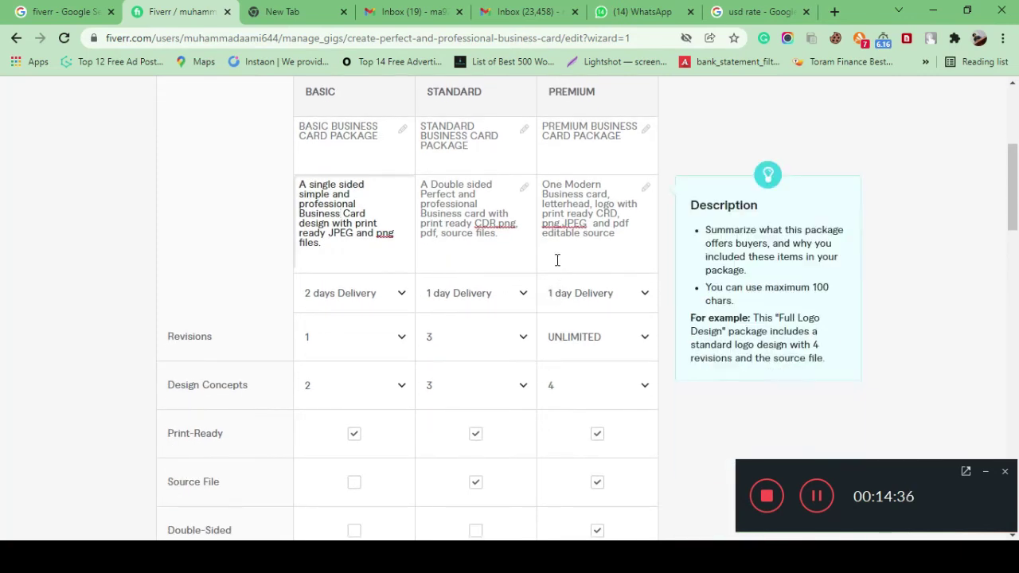
scroll(584, 307, "down", 1)
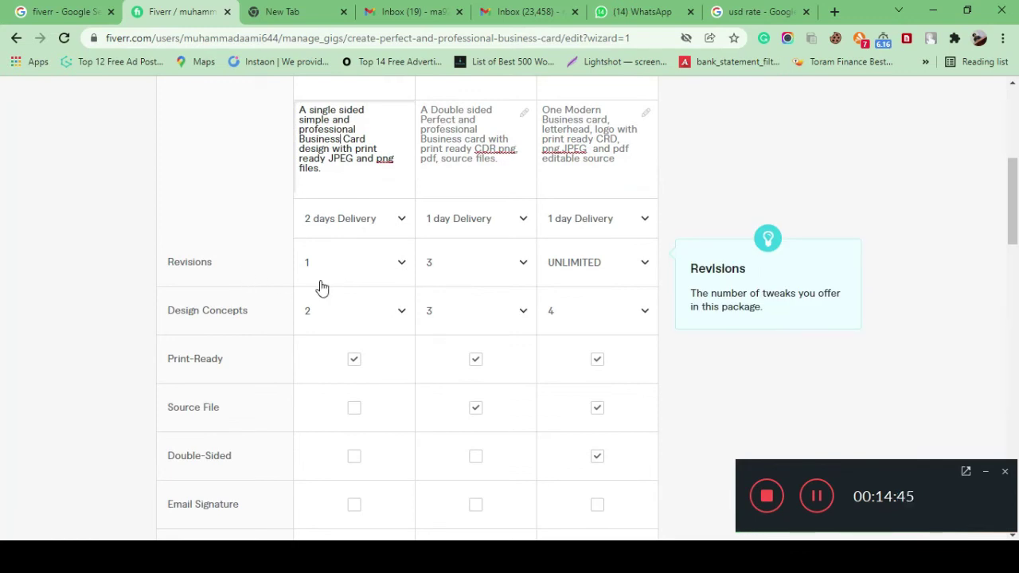
scroll(322, 288, "up", 1)
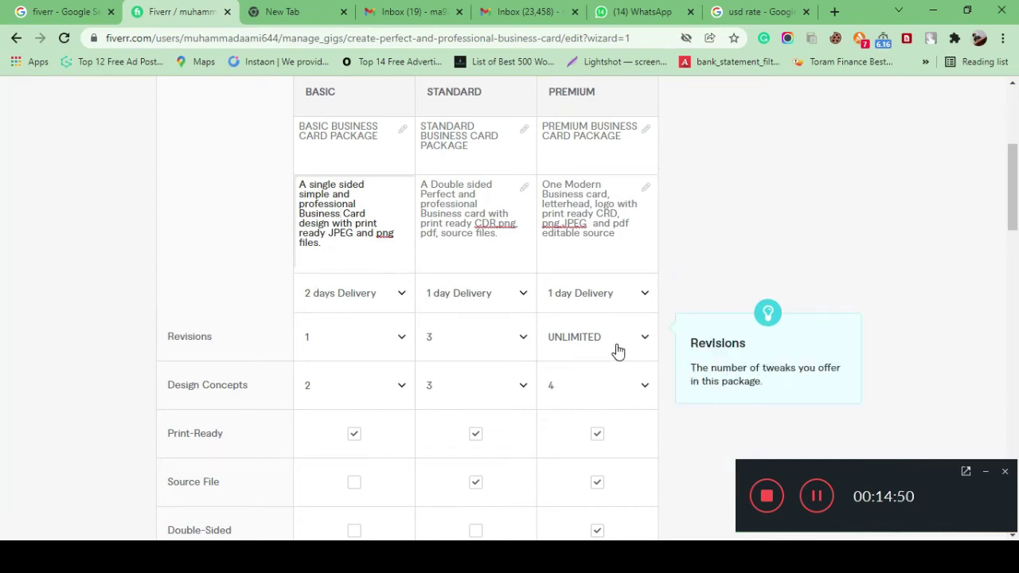
Review the design concepts, print-ready, source file and double-sided inclusions and the prices of the three packages.
scroll(448, 355, "down", 1)
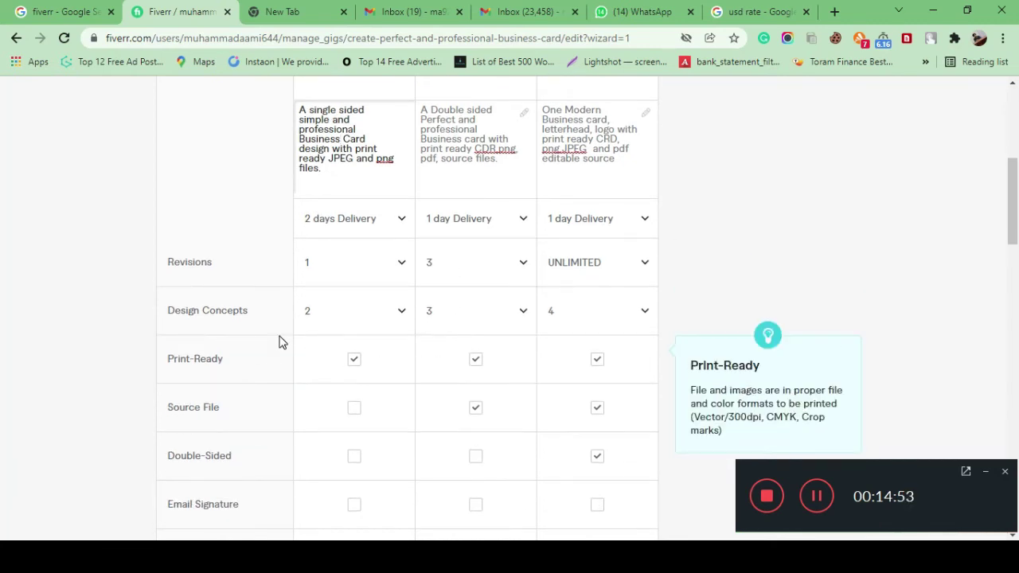
scroll(318, 335, "up", 2)
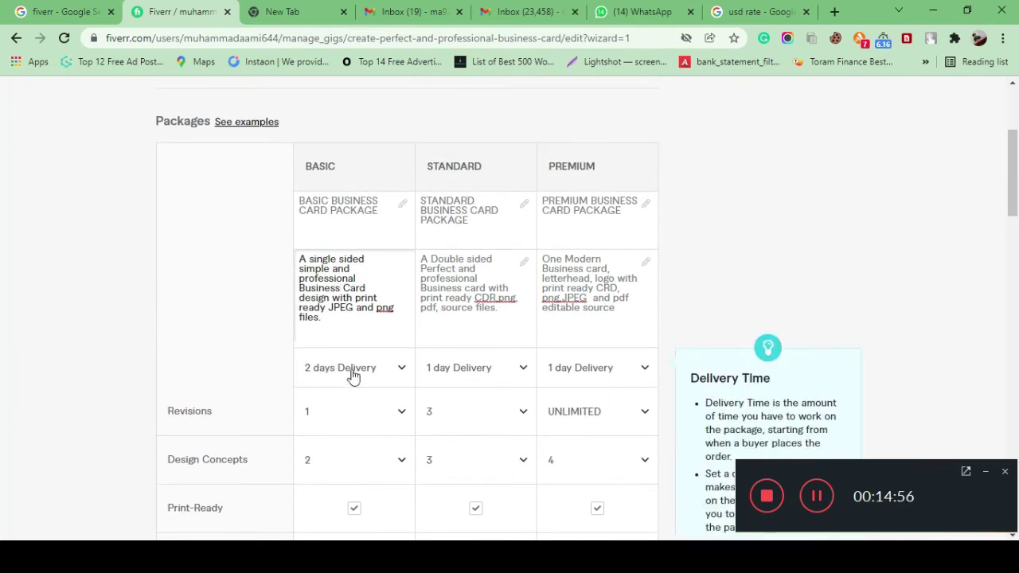
scroll(354, 377, "down", 1)
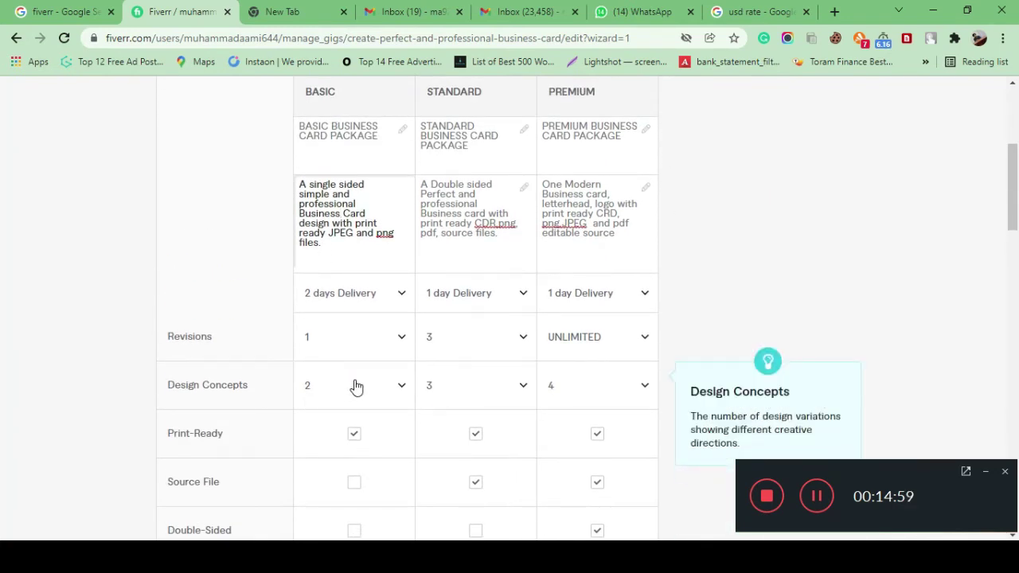
scroll(356, 386, "down", 2)
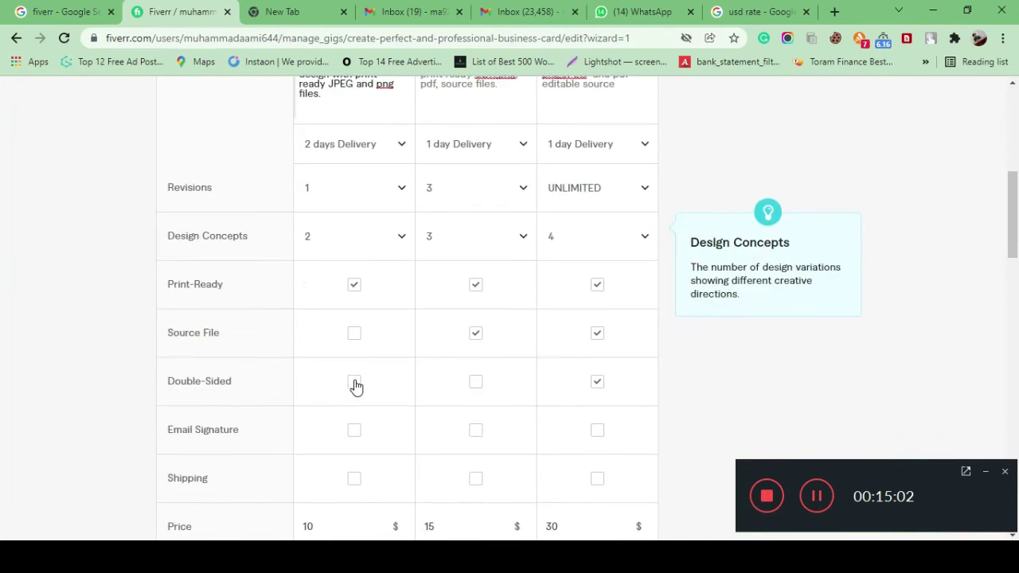
scroll(362, 297, "up", 1)
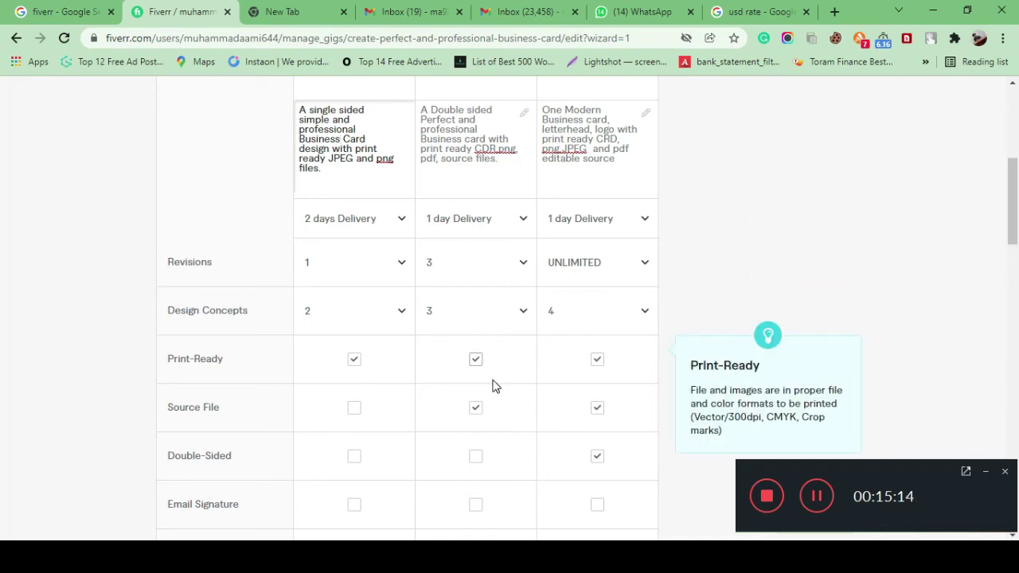
scroll(492, 386, "down", 1)
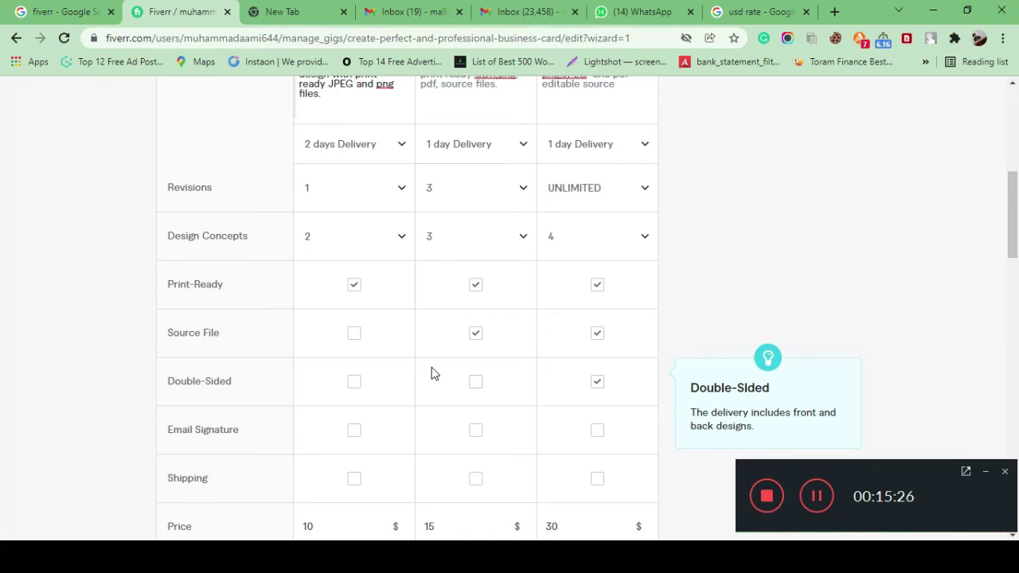
scroll(432, 396, "down", 2)
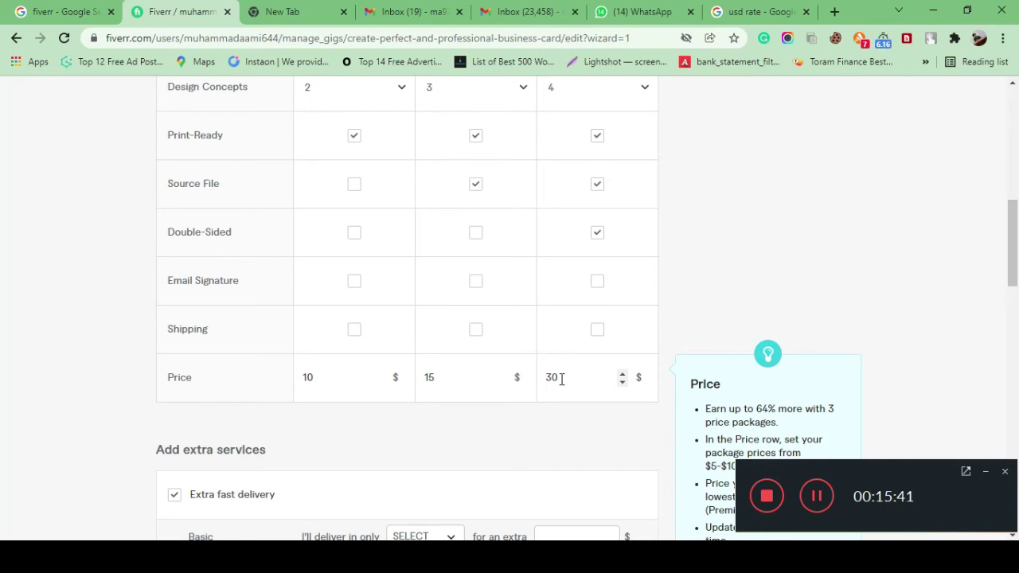
scroll(478, 419, "down", 2)
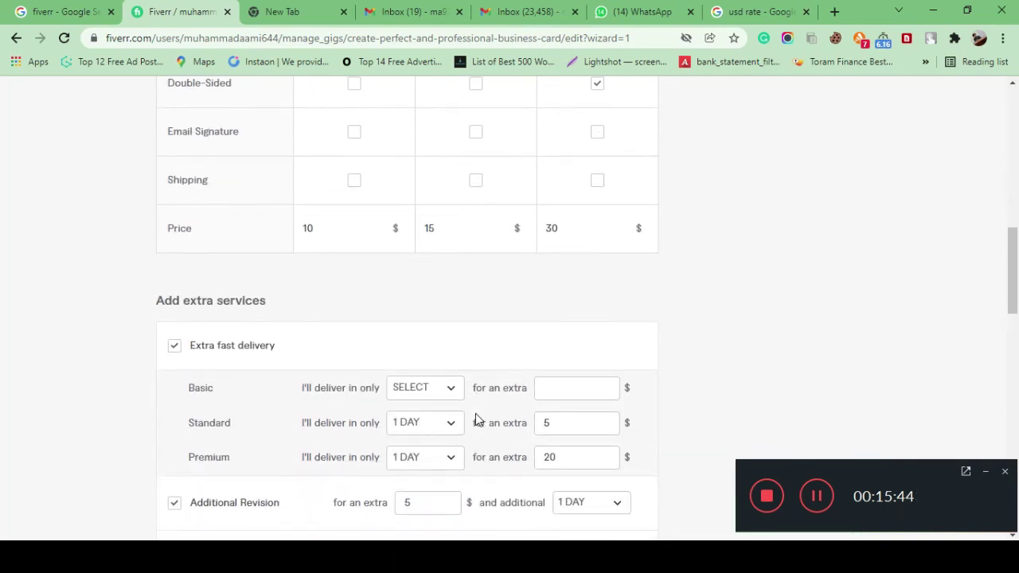
Offer extra fast delivery for the Basic package in 1 day for an extra $5.
mouse_move(226, 332)
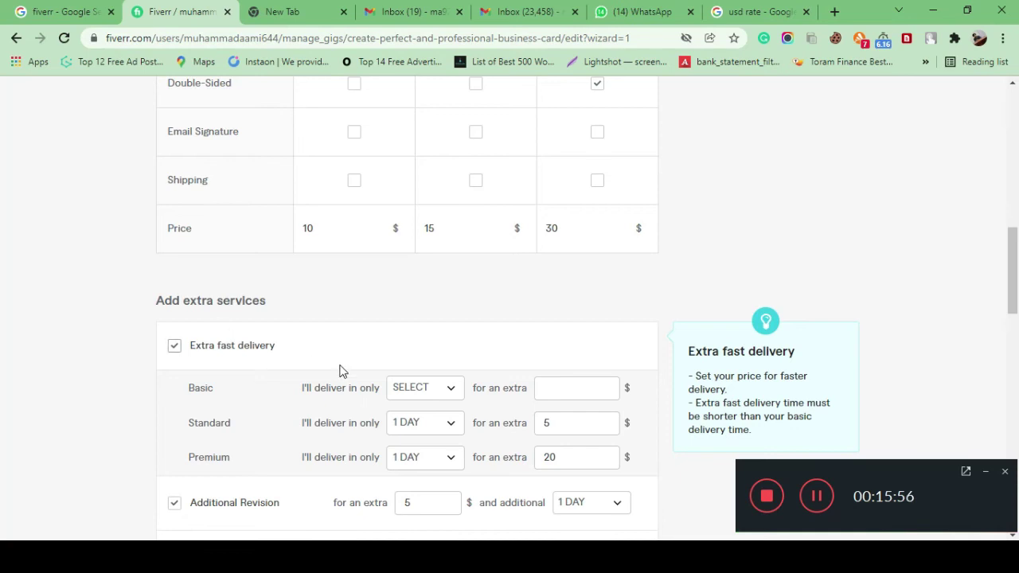
left_click(428, 392)
left_click(416, 225)
left_click(558, 385)
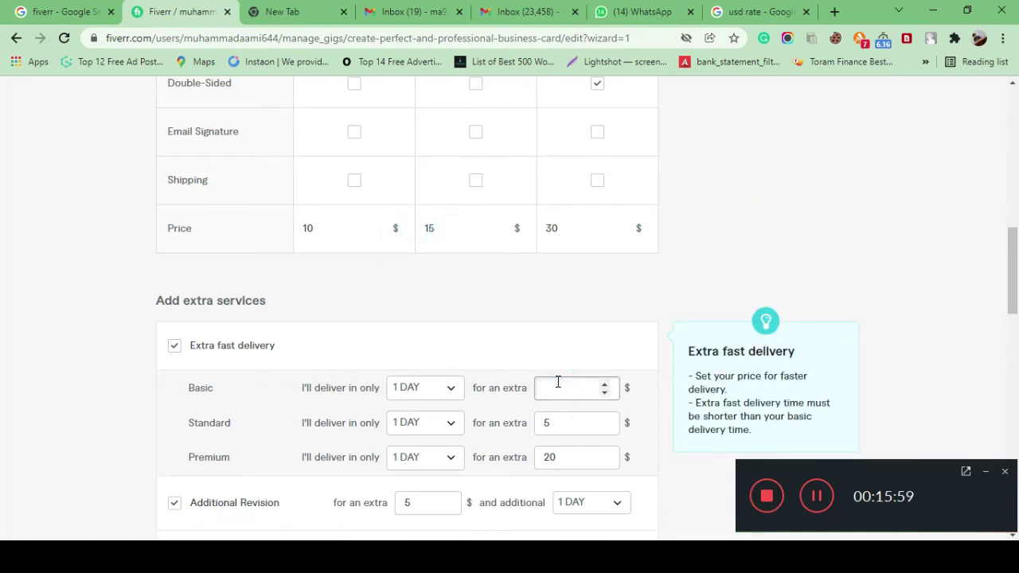
type("5")
left_click(506, 375)
scroll(219, 359, "down", 1)
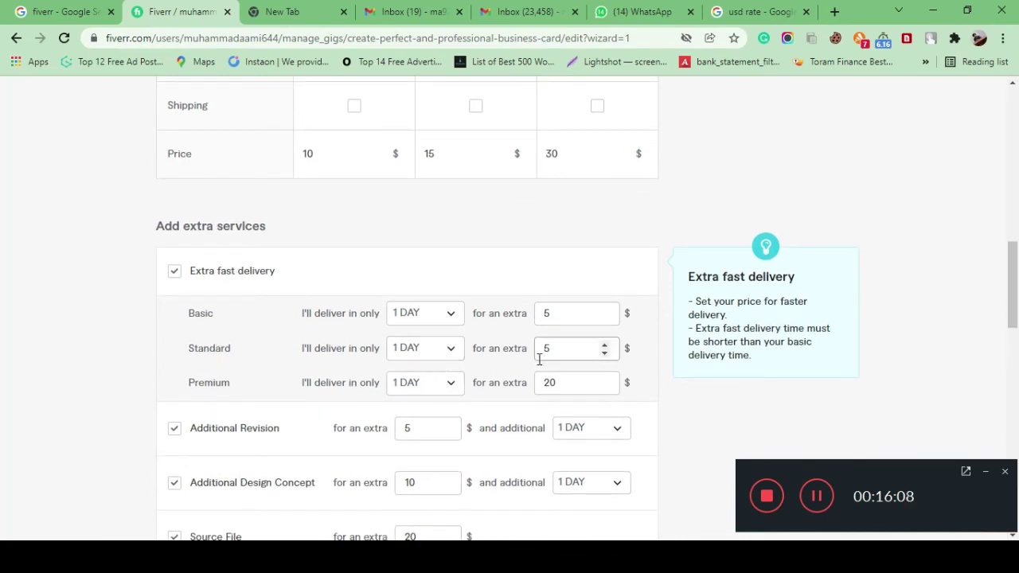
Try to save the pricing with extra fast delivery and the revision, design concept, source file and double-sided extras enabled.
scroll(398, 388, "down", 1)
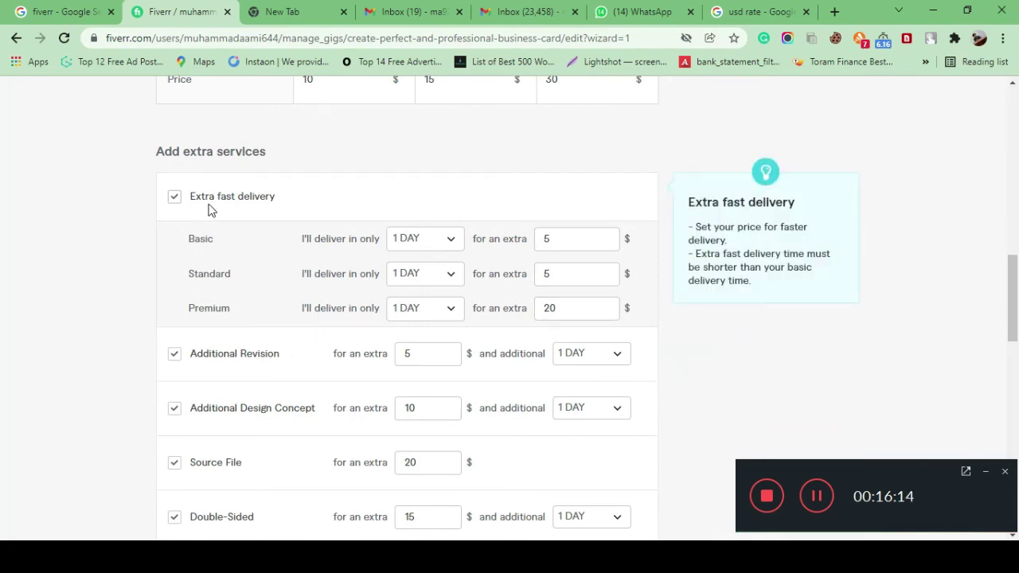
left_click(176, 198)
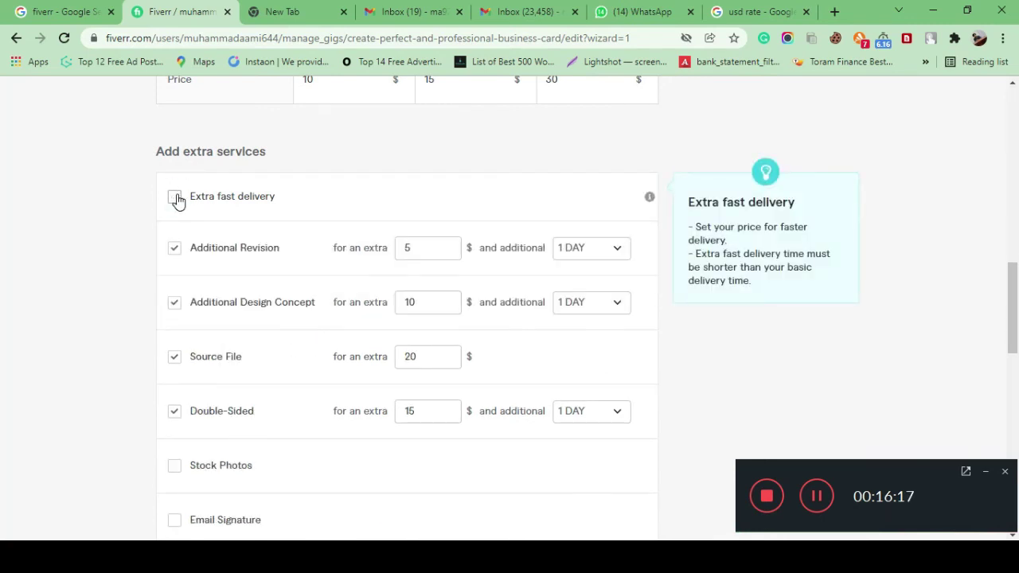
left_click(176, 199)
scroll(257, 262, "down", 1)
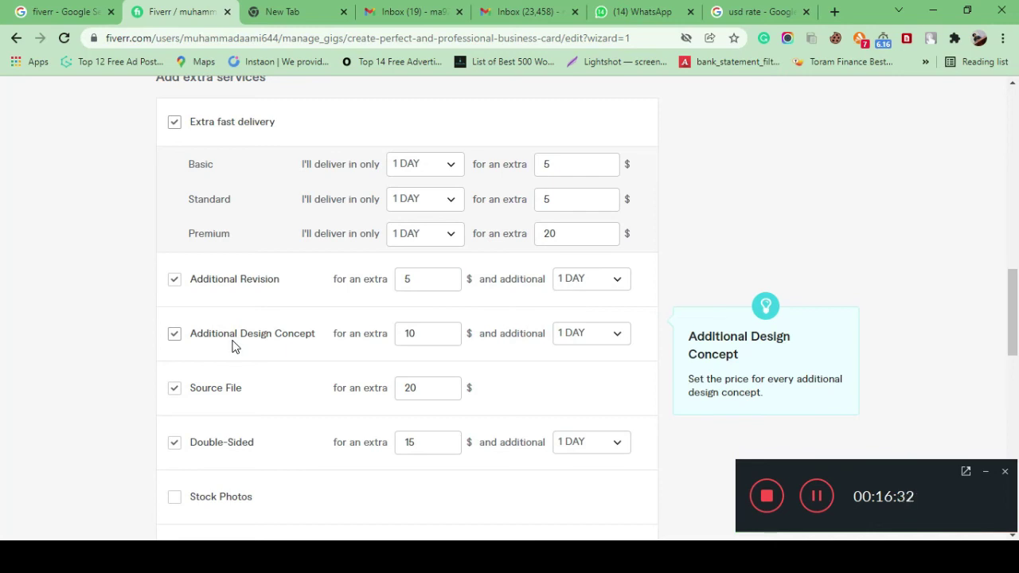
scroll(312, 347, "down", 1)
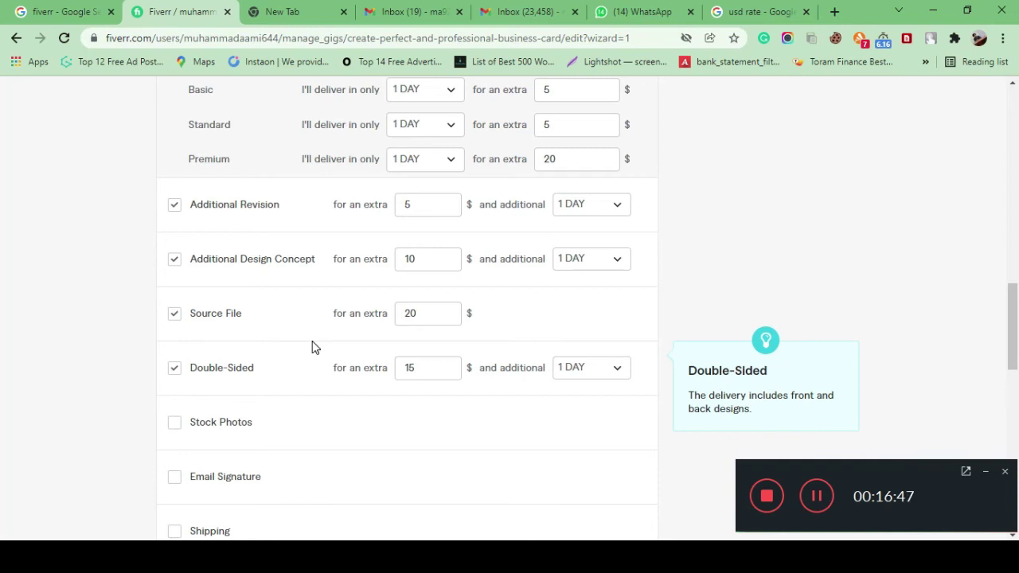
scroll(313, 347, "down", 3)
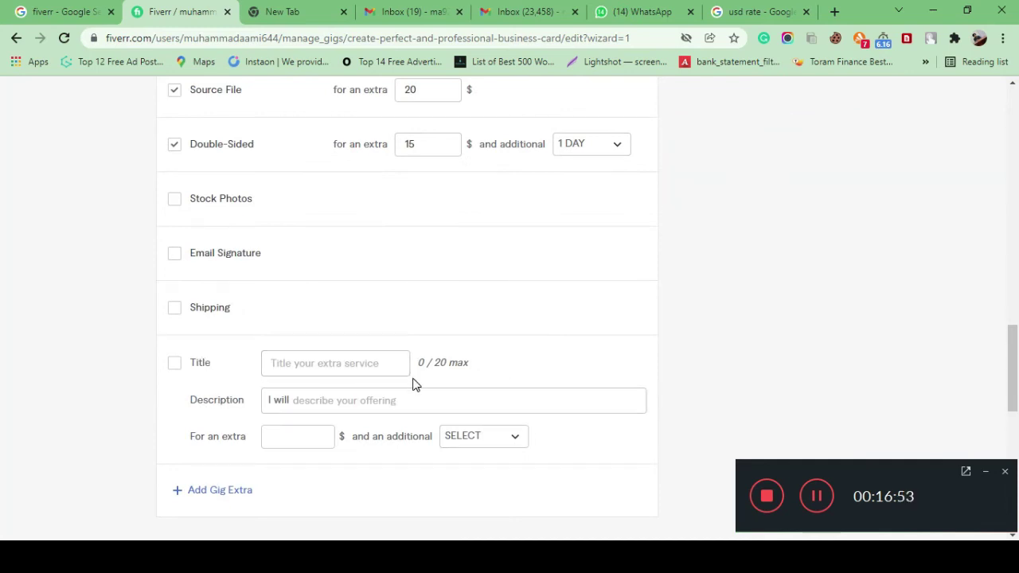
scroll(413, 384, "down", 3)
left_click(579, 347)
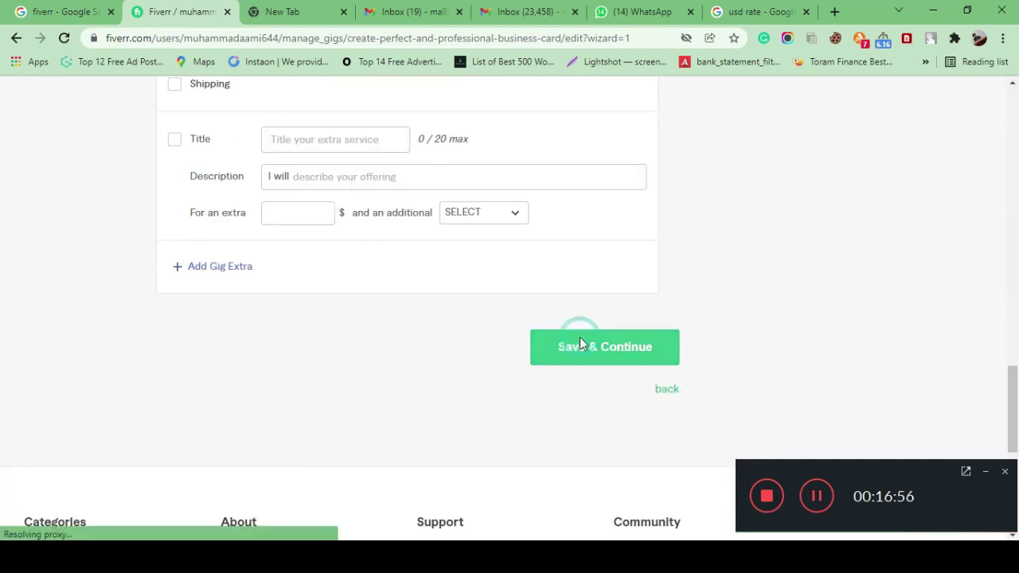
Leave extra fast delivery out of the extra services and save the pricing to proceed to Description & FAQ.
scroll(581, 337, "down", 6)
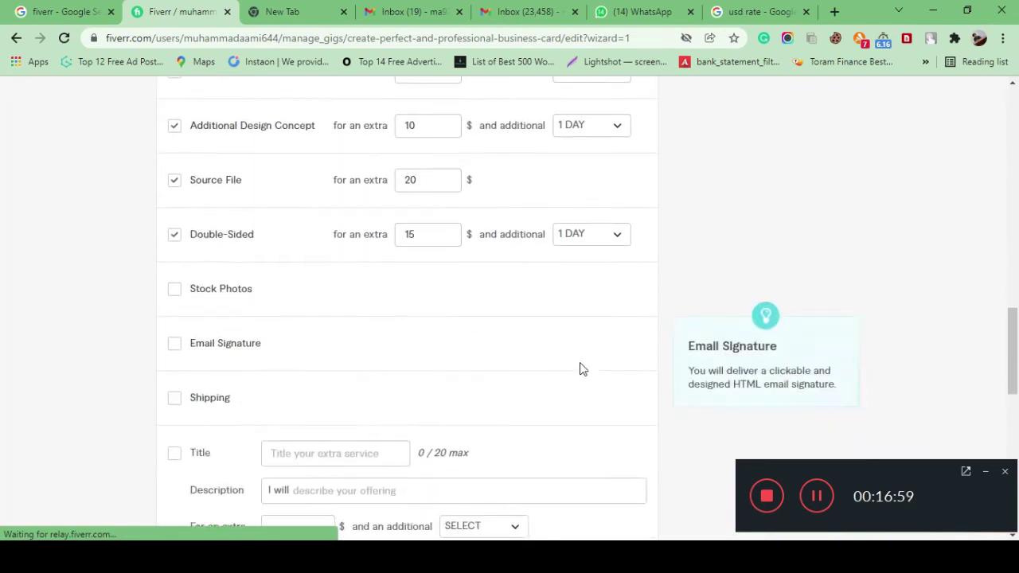
scroll(569, 326, "up", 8)
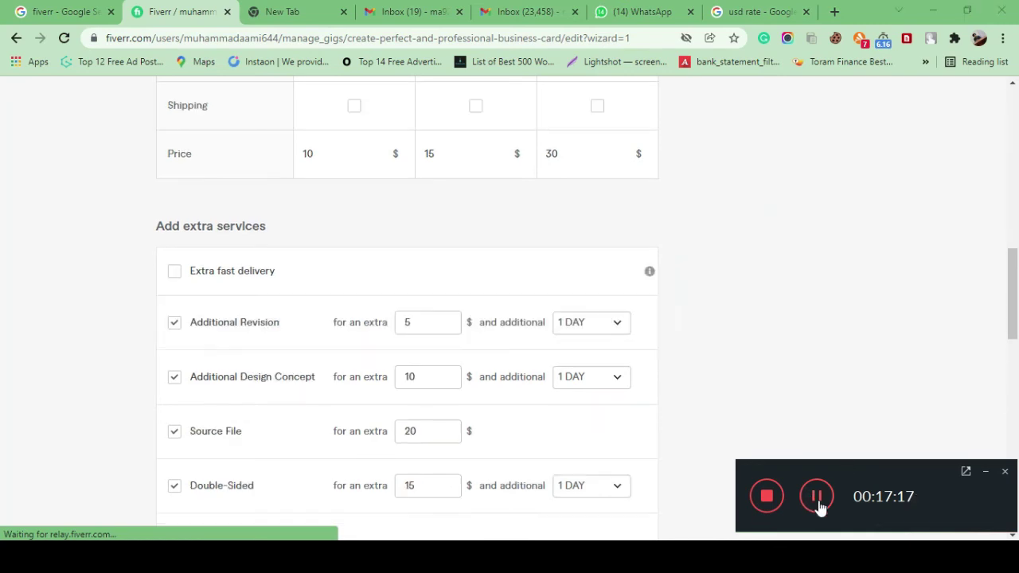
mouse_move(529, 403)
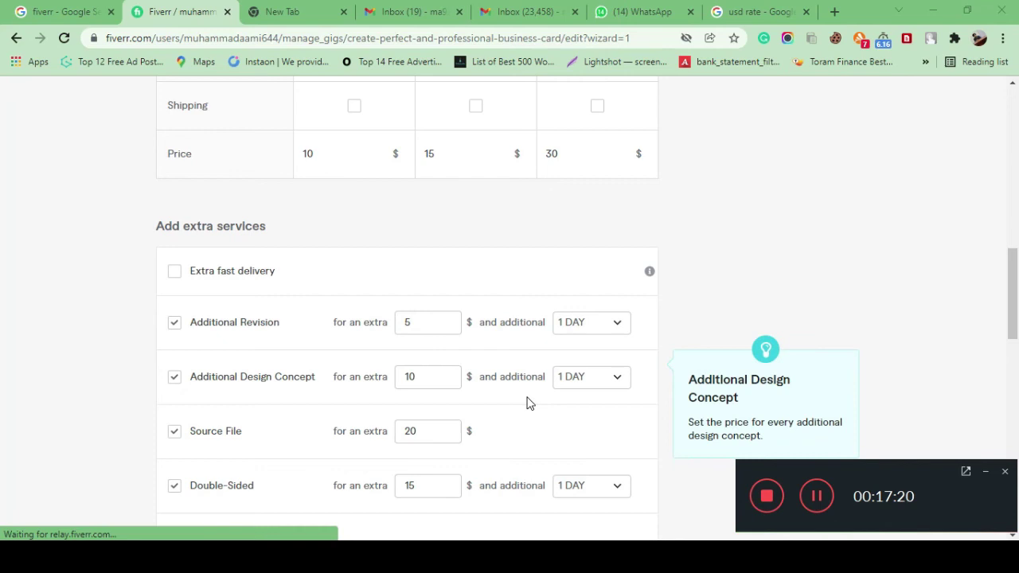
scroll(528, 403, "up", 10)
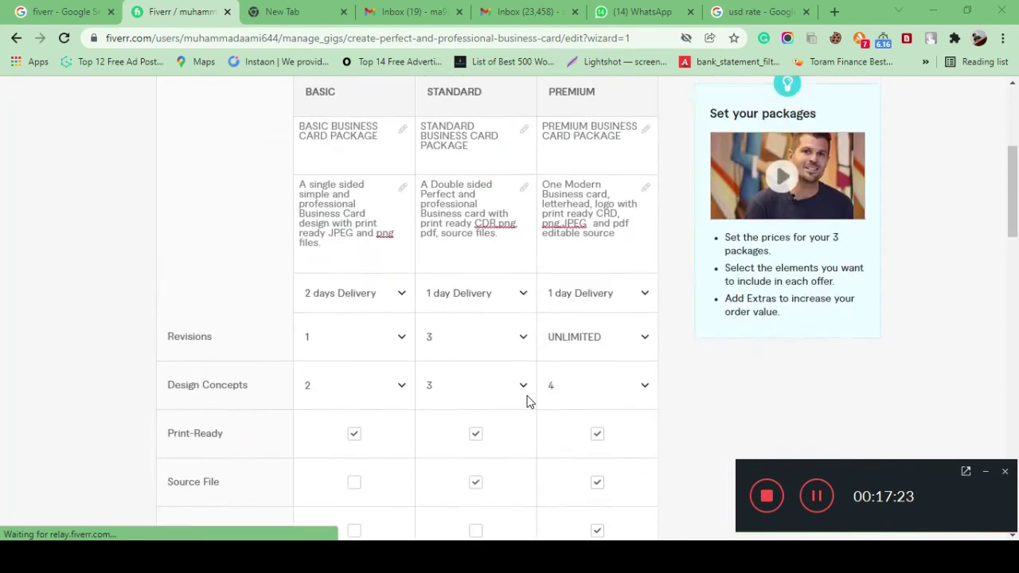
scroll(532, 398, "down", 2)
mouse_move(518, 385)
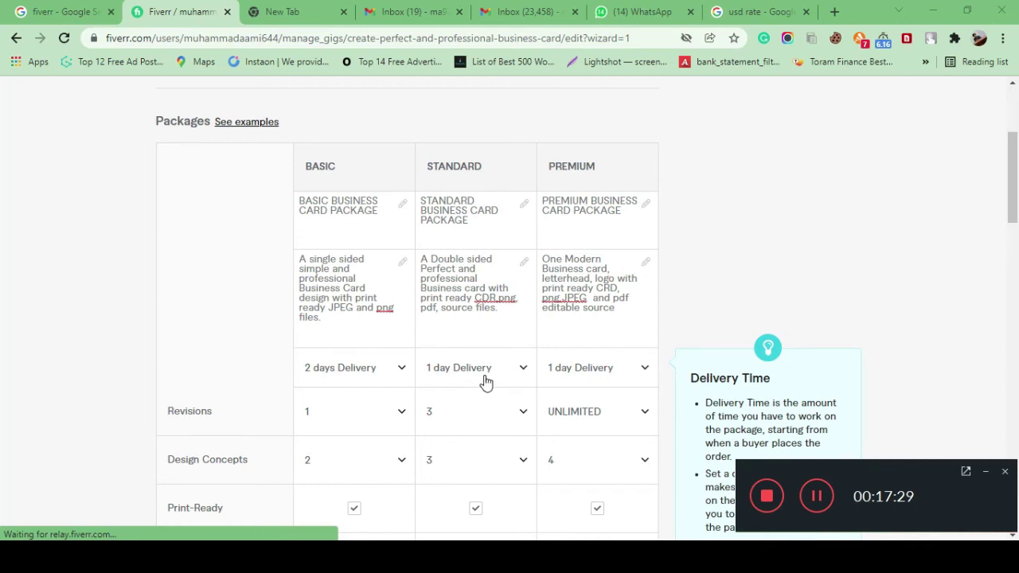
scroll(486, 382, "down", 1)
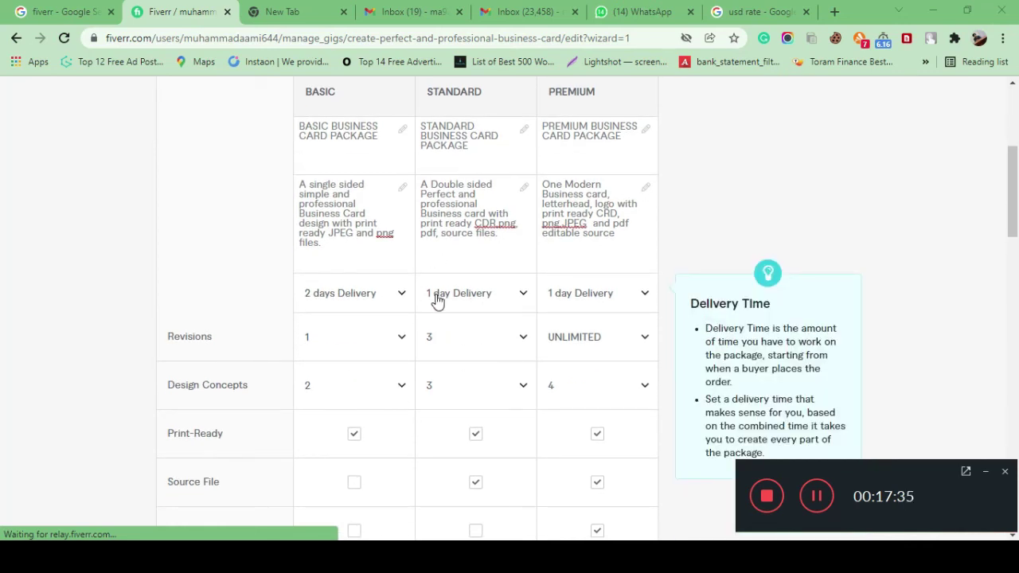
scroll(437, 299, "down", 7)
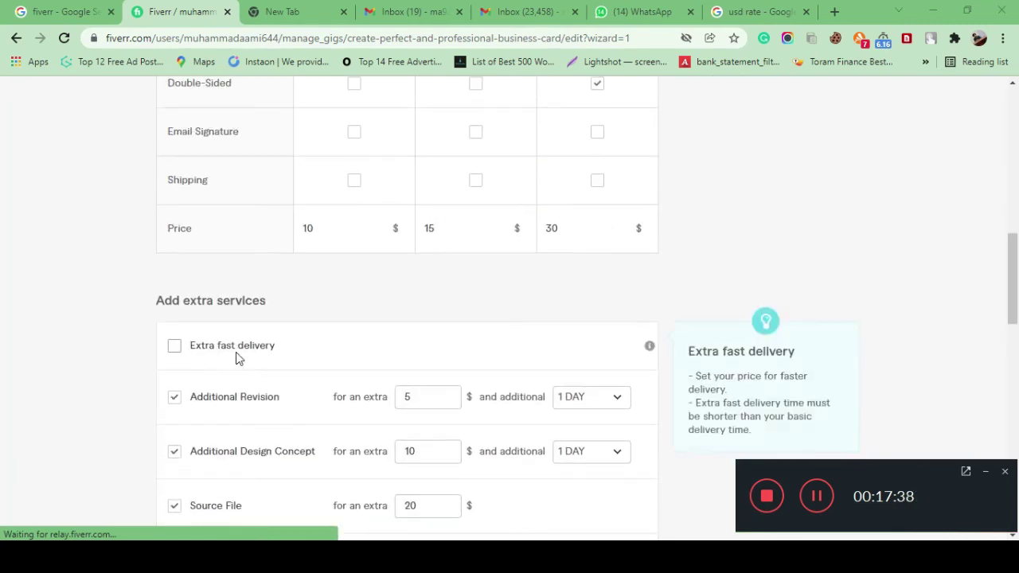
scroll(255, 335, "down", 6)
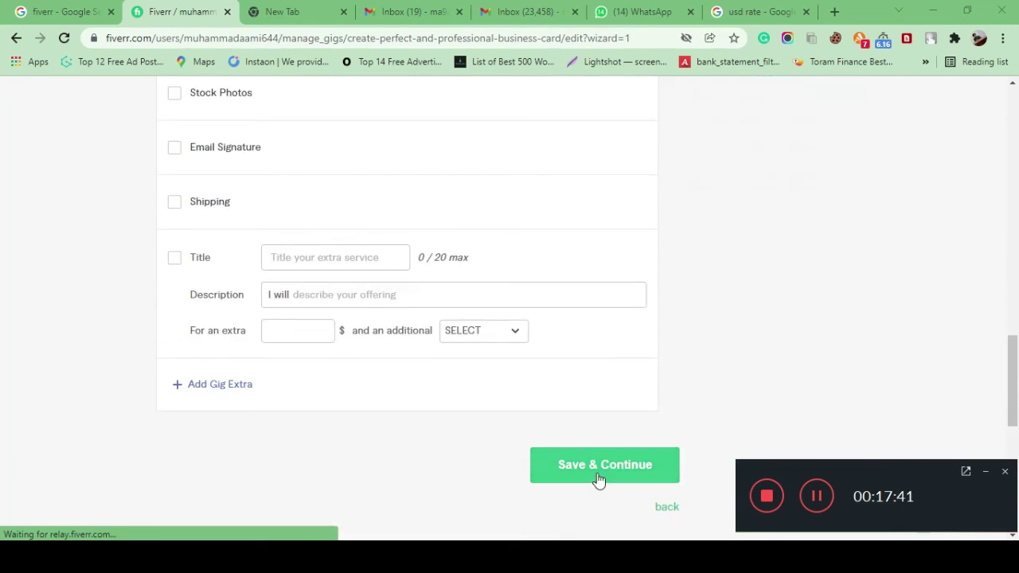
left_click(600, 477)
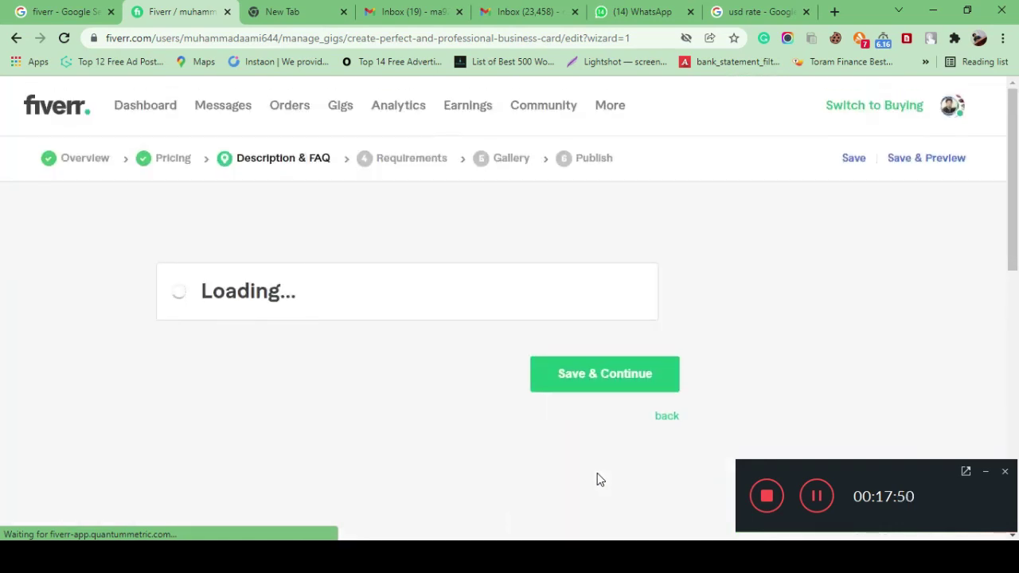
Paste the prepared business card Gig description, with its satisfaction bullets and the "I will Provide" list, into the Gig description.
scroll(318, 323, "down", 1)
left_click_drag(303, 278, 198, 276)
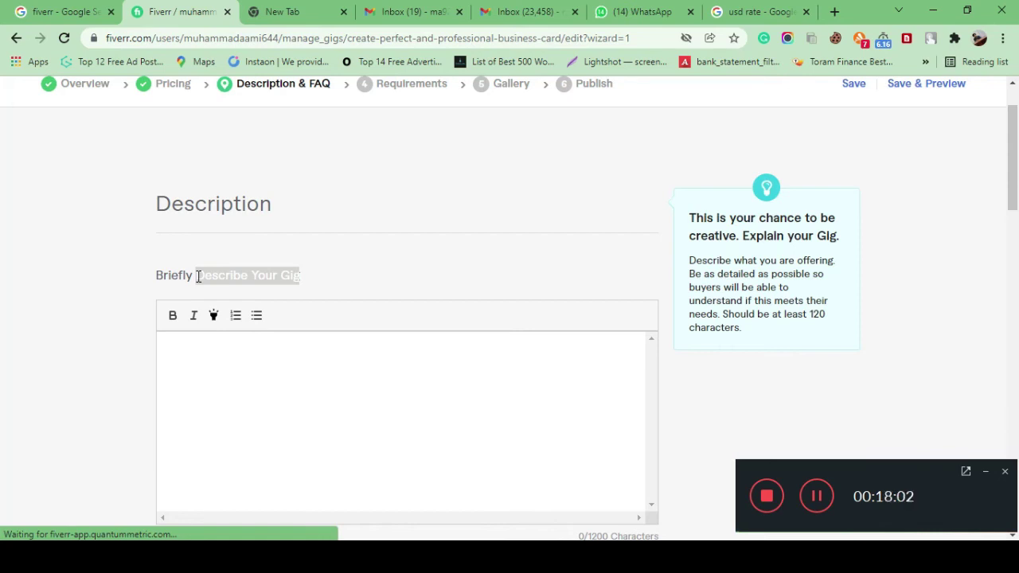
left_click(198, 276)
scroll(326, 333, "down", 2)
left_click(308, 290)
key("ctrl+v")
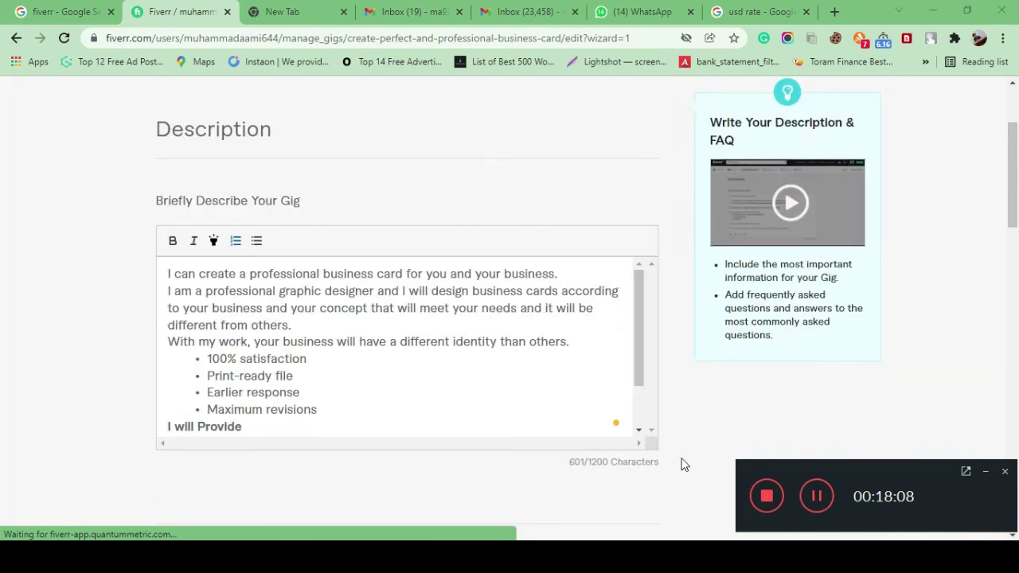
Check the Gig description text and save it to proceed to Requirements.
scroll(321, 326, "down", 6)
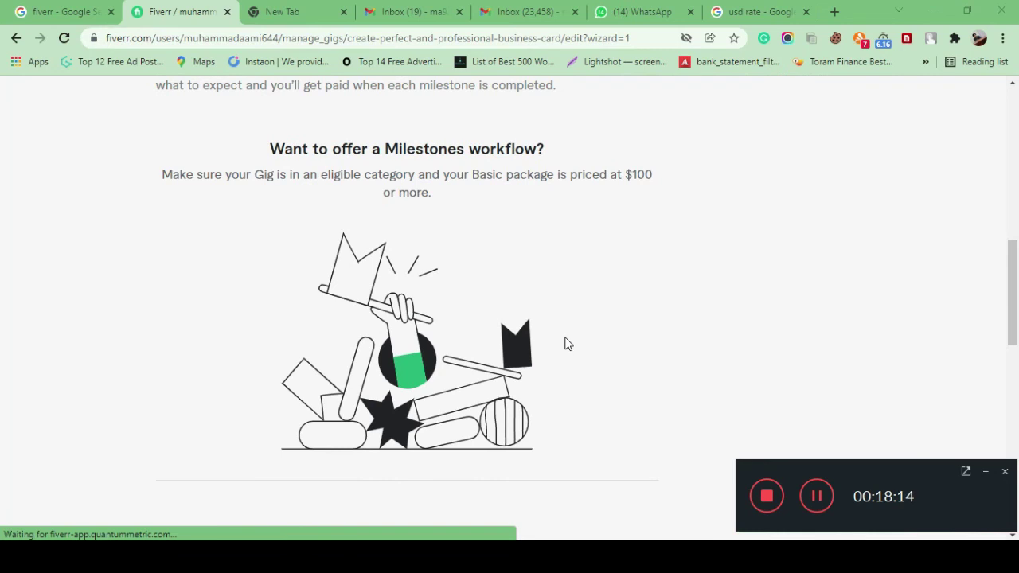
scroll(565, 344, "down", 3)
scroll(508, 314, "up", 7)
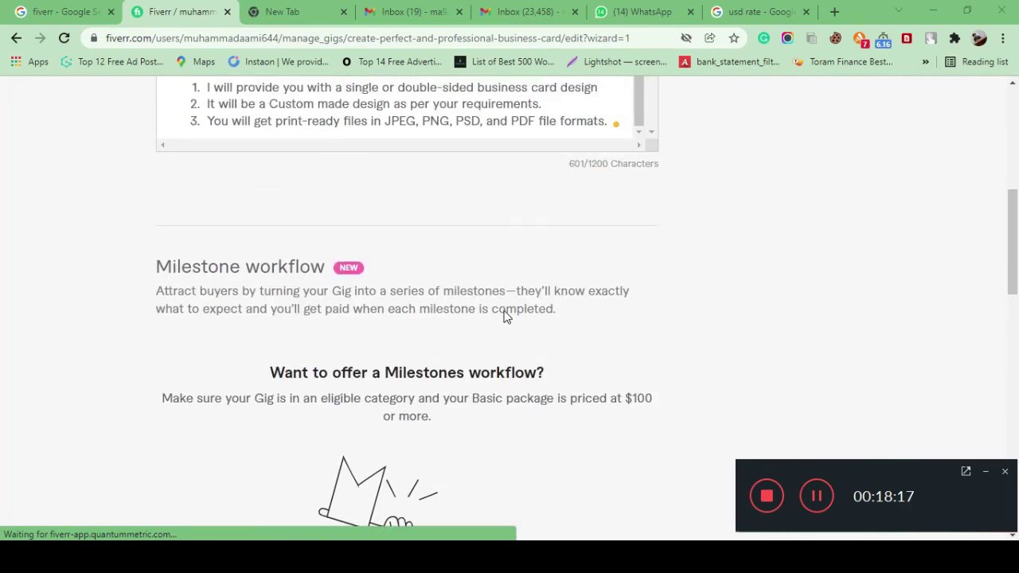
scroll(390, 210, "up", 2)
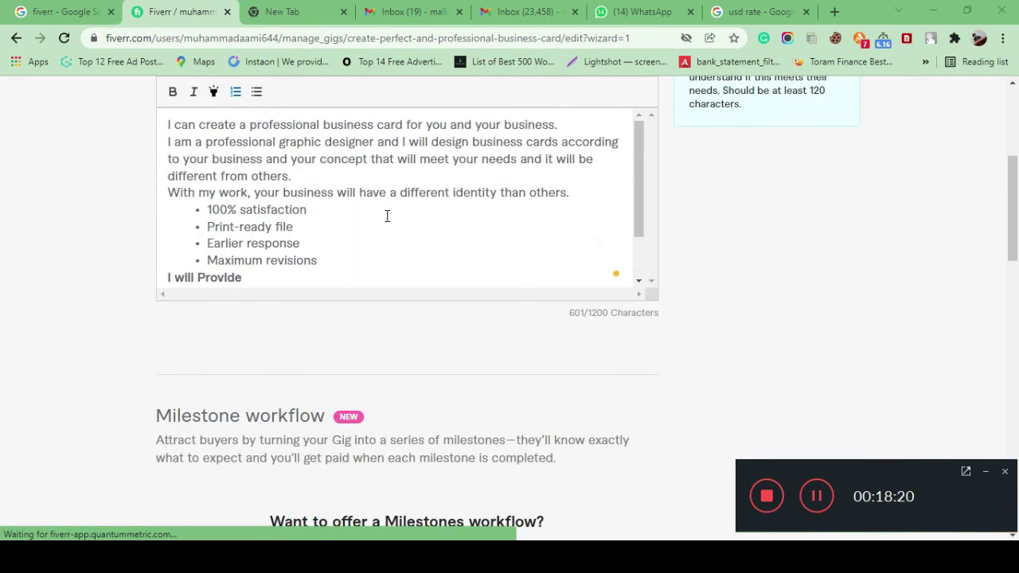
scroll(387, 216, "down", 2)
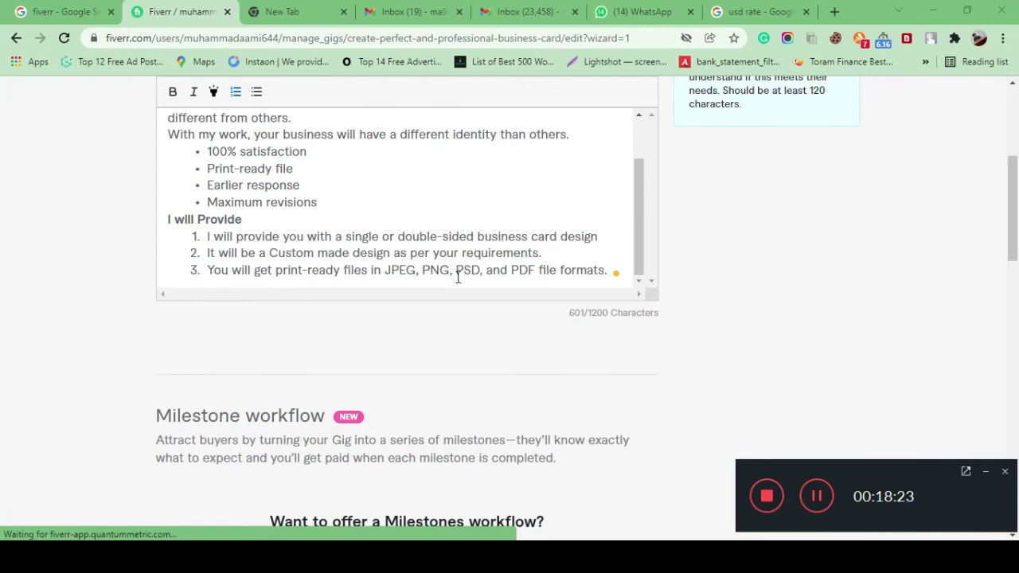
scroll(474, 319, "down", 9)
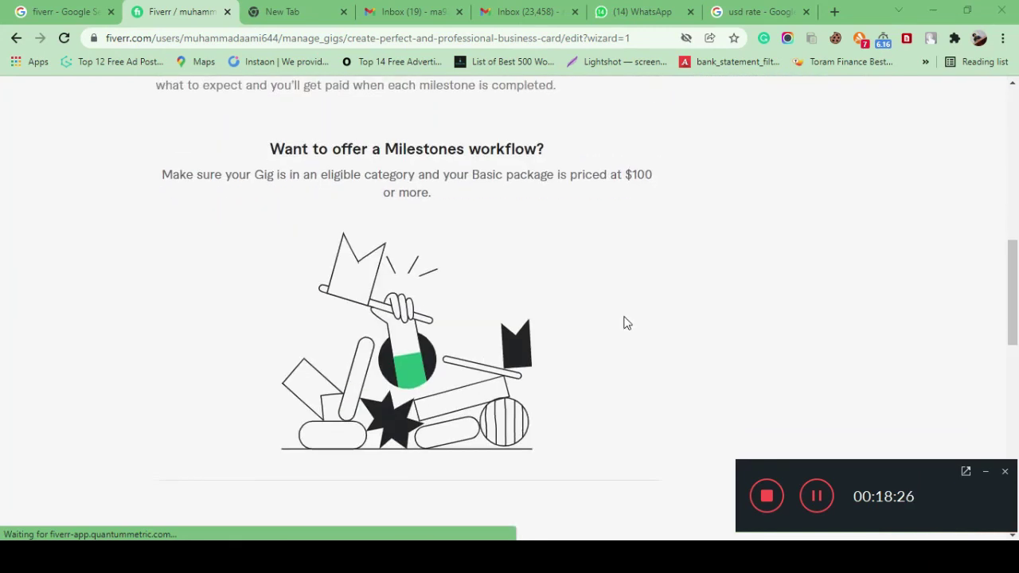
left_click(617, 454)
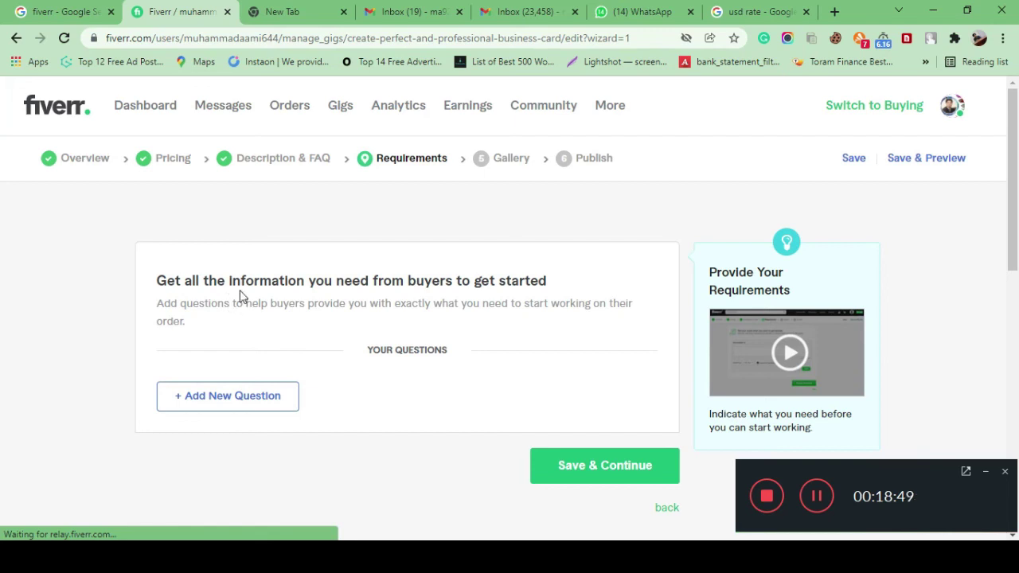
left_click(816, 494)
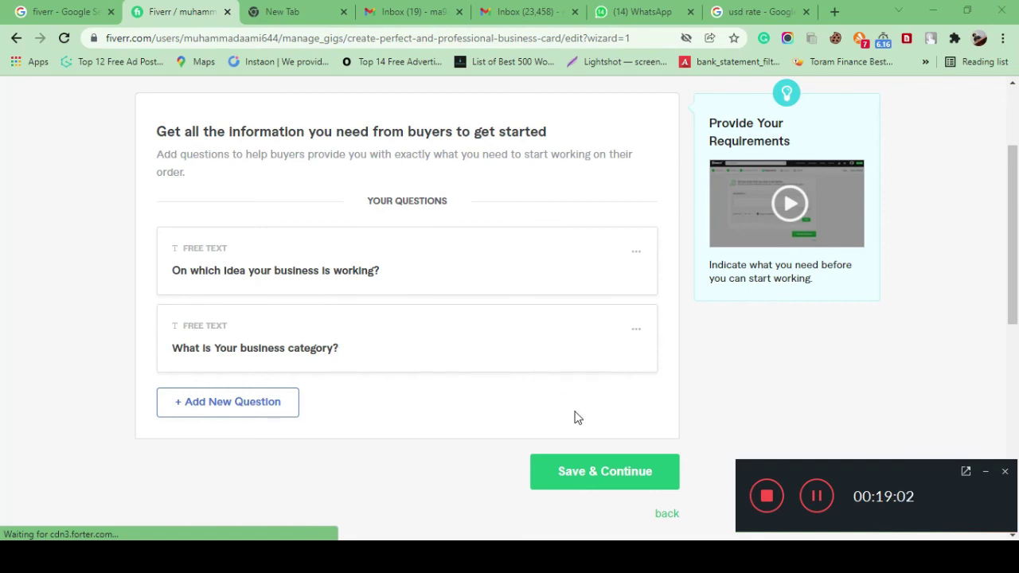
Save the two buyer requirement questions and proceed to the Gallery.
left_click(582, 482)
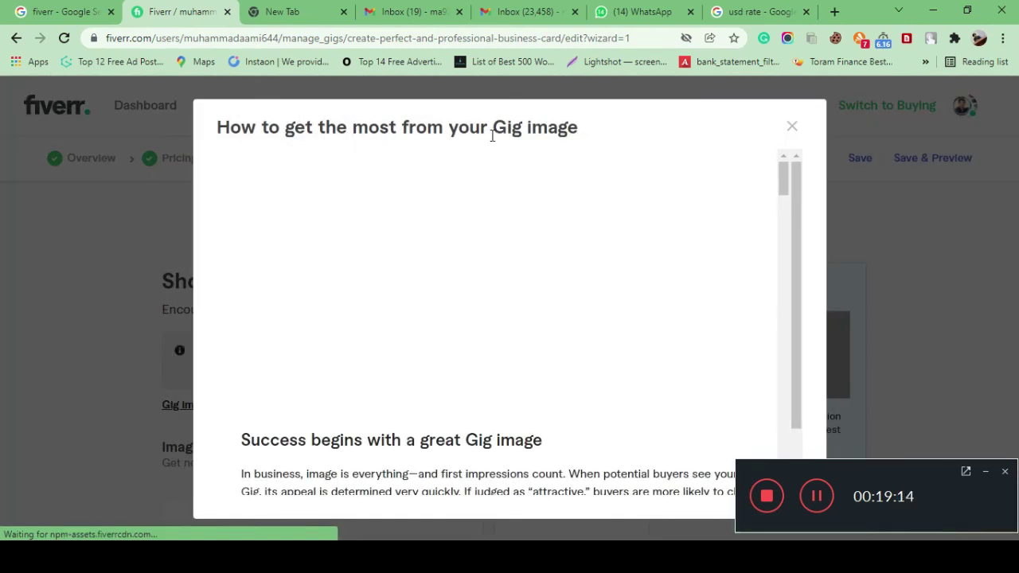
Read through the Gig image guidelines, from the general rules and logo advice to the closing summary.
scroll(519, 191, "down", 6)
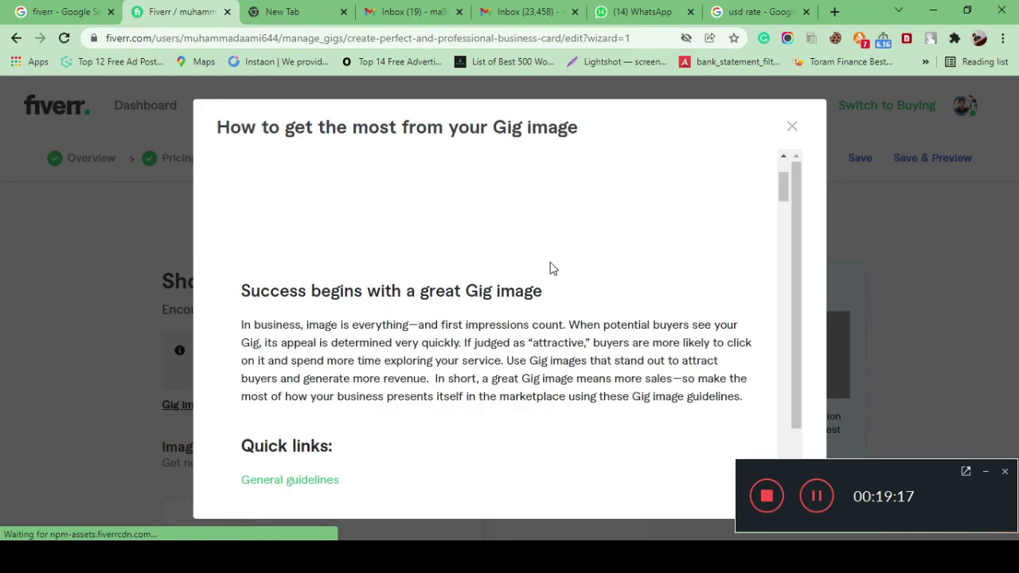
scroll(553, 269, "down", 10)
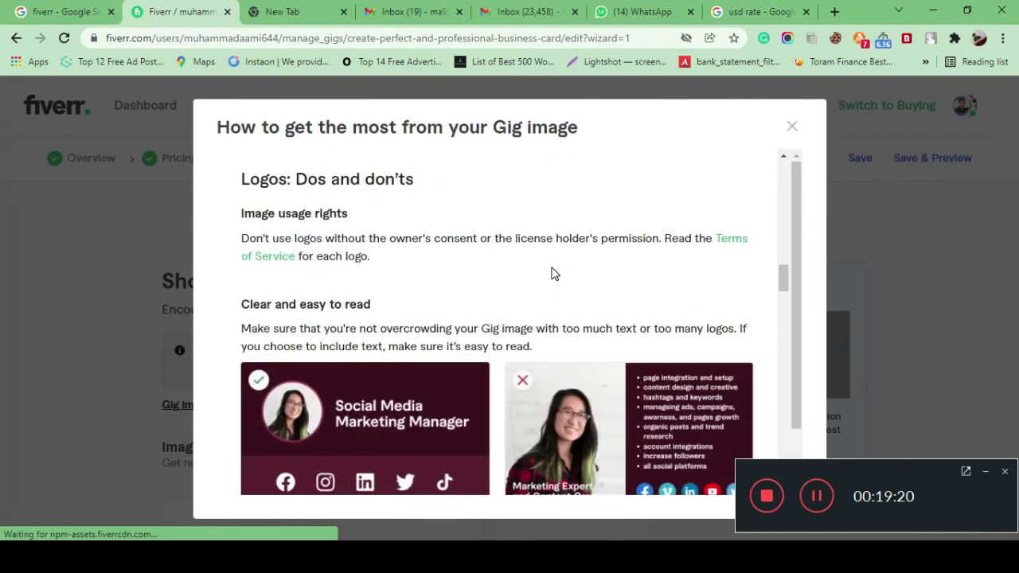
scroll(555, 274, "up", 5)
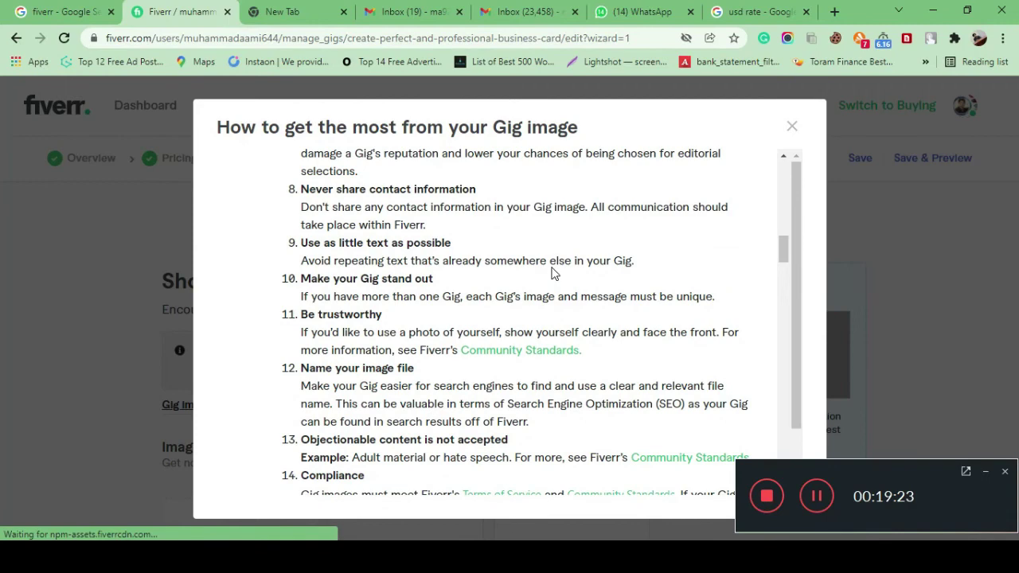
scroll(555, 274, "down", 15)
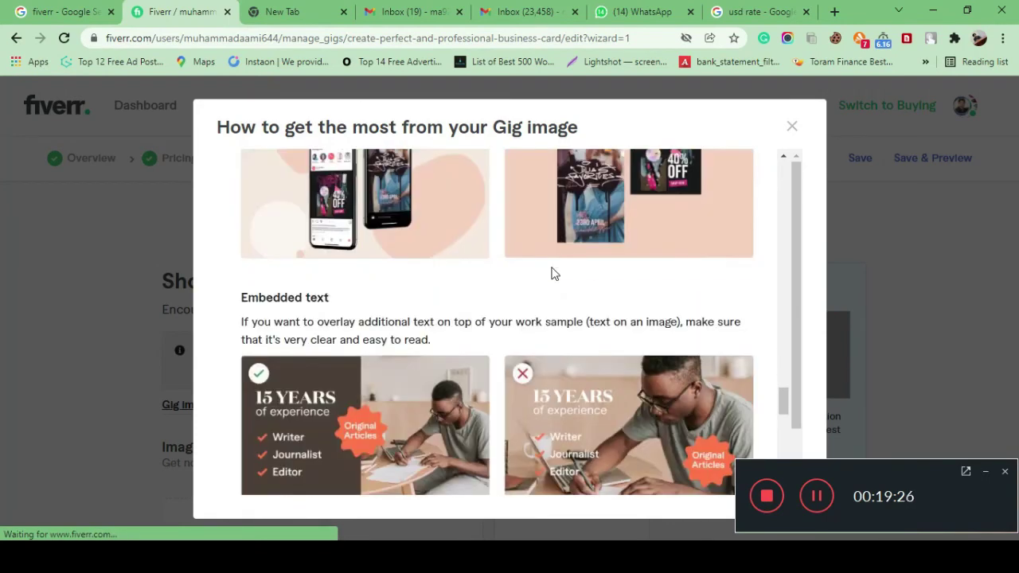
scroll(555, 274, "down", 2)
scroll(558, 302, "down", 4)
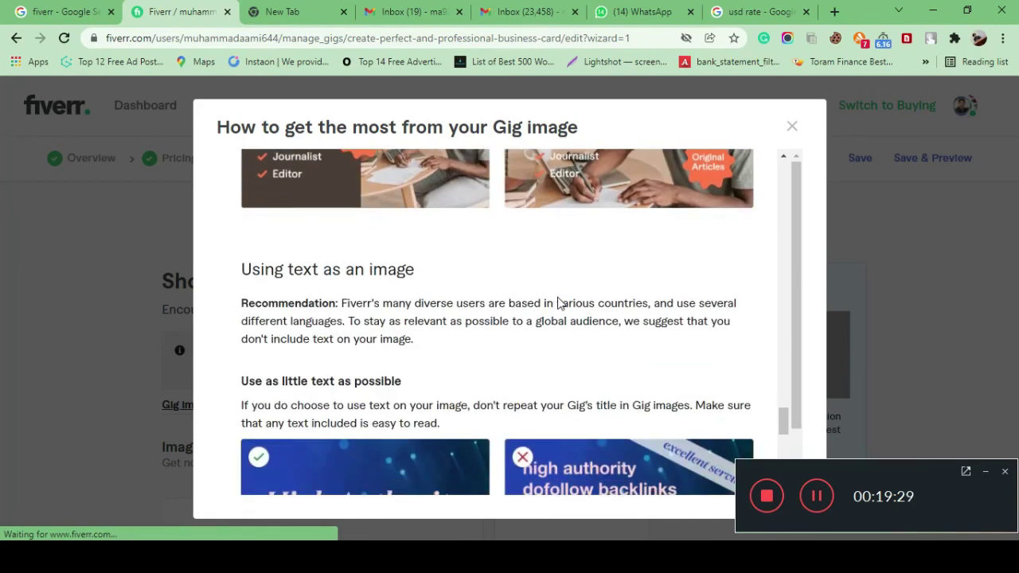
scroll(558, 303, "down", 15)
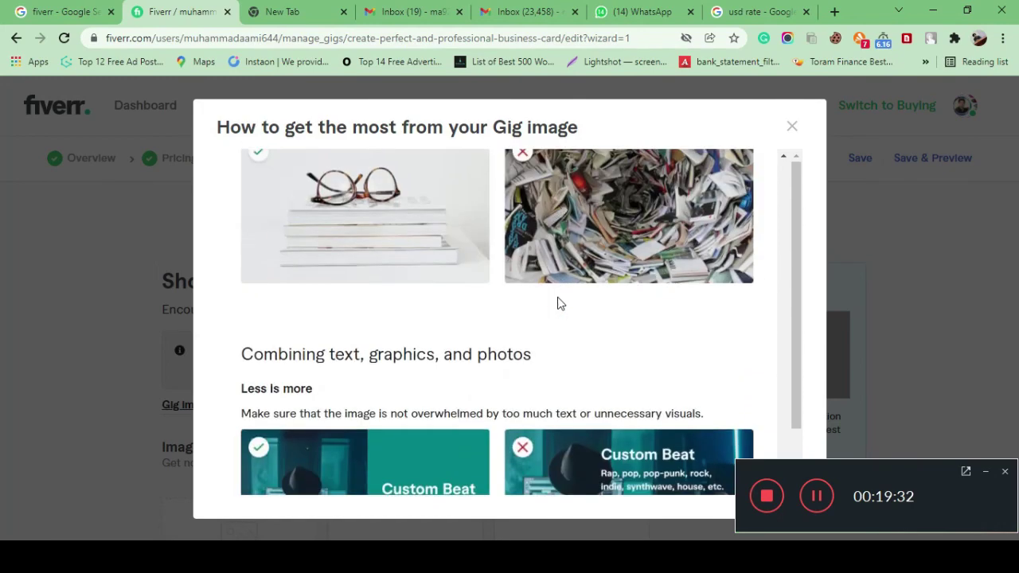
scroll(558, 302, "down", 1)
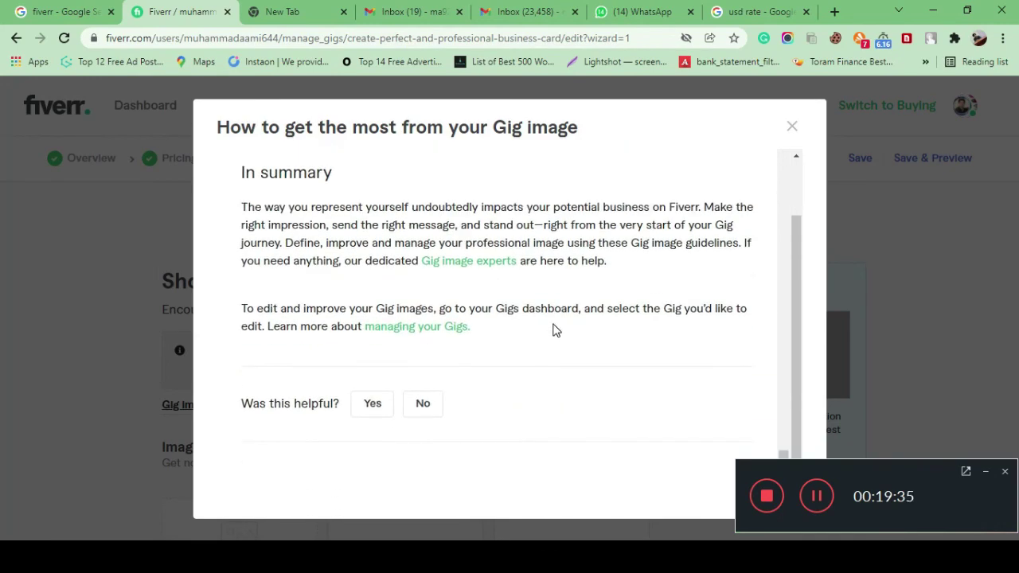
scroll(651, 356, "up", 15)
scroll(651, 353, "up", 4)
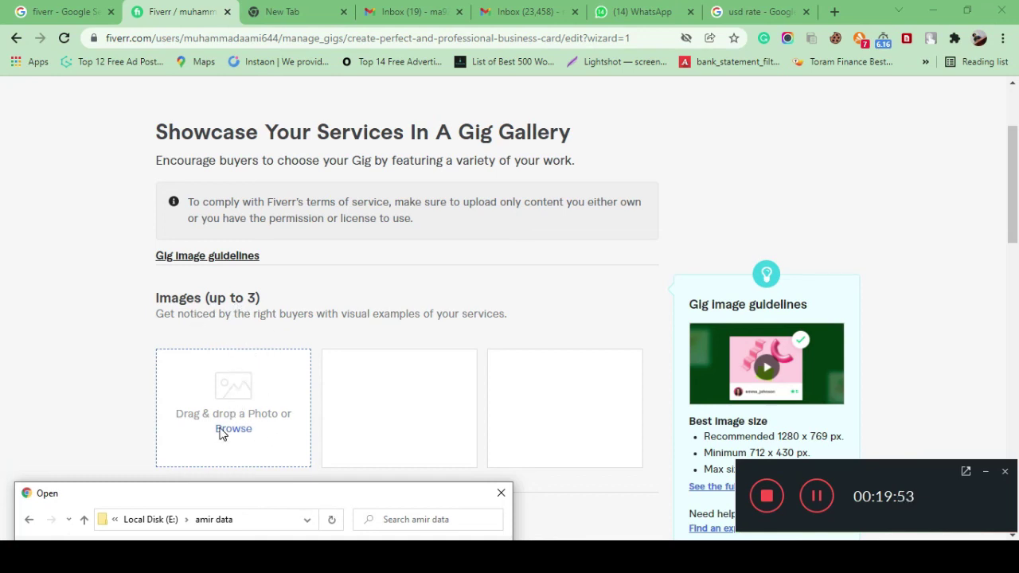
Upload the images "business card ," and "business card" from the amir data folder as the first two Gig gallery images.
left_click_drag(257, 495, 213, 90)
left_click(228, 204)
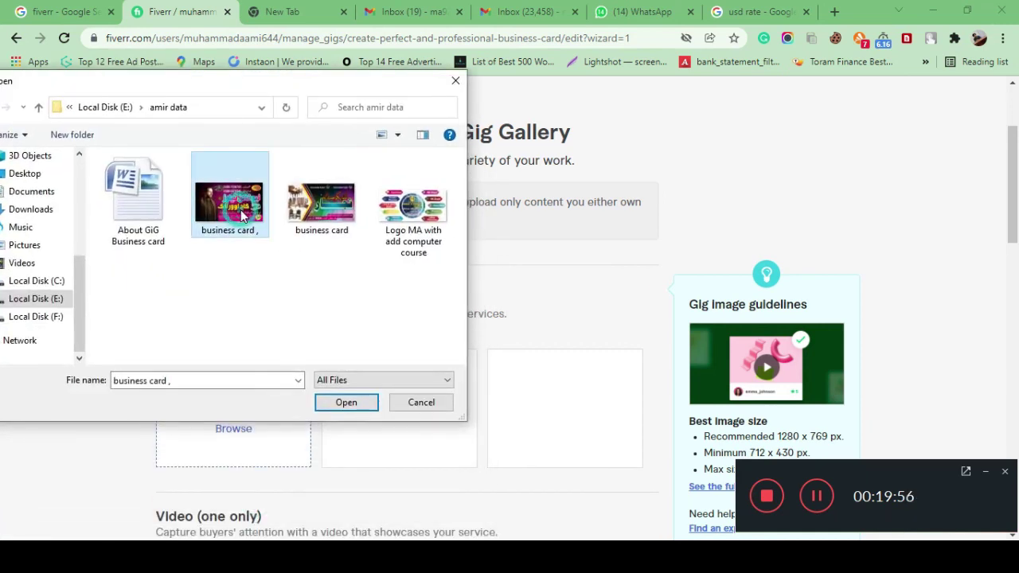
left_click(346, 402)
scroll(353, 359, "down", 2)
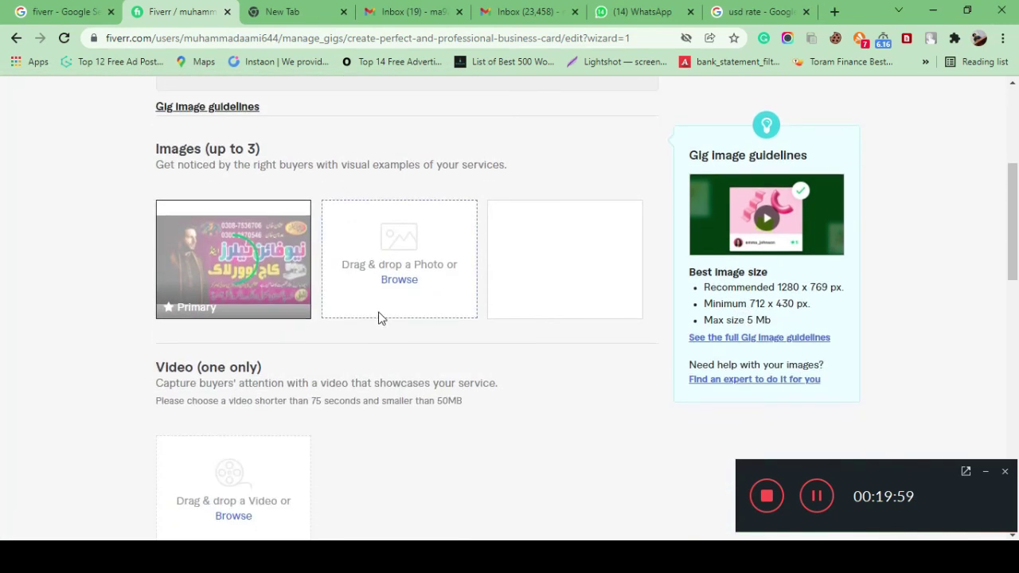
left_click(399, 282)
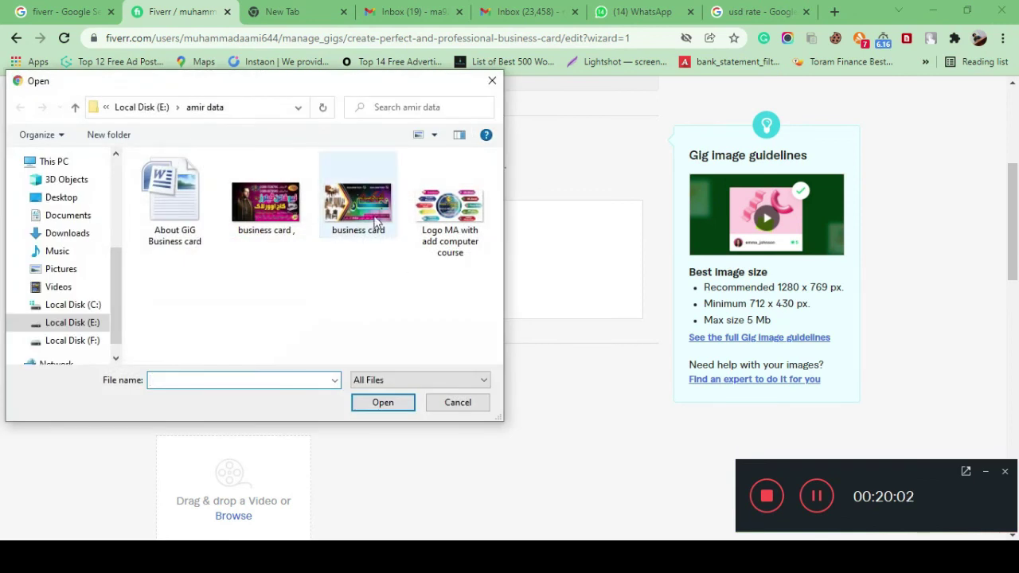
left_click(358, 203)
left_click(384, 402)
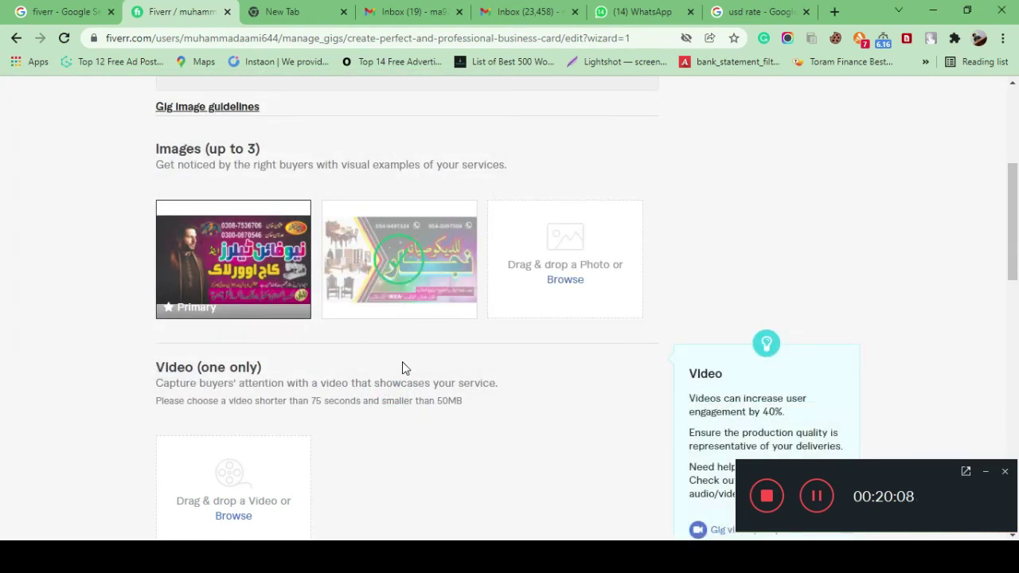
Try to upload the "my work files" PDF from Downloads as a Gig gallery document and check the file size limit.
scroll(402, 368, "down", 1)
scroll(402, 368, "down", 1)
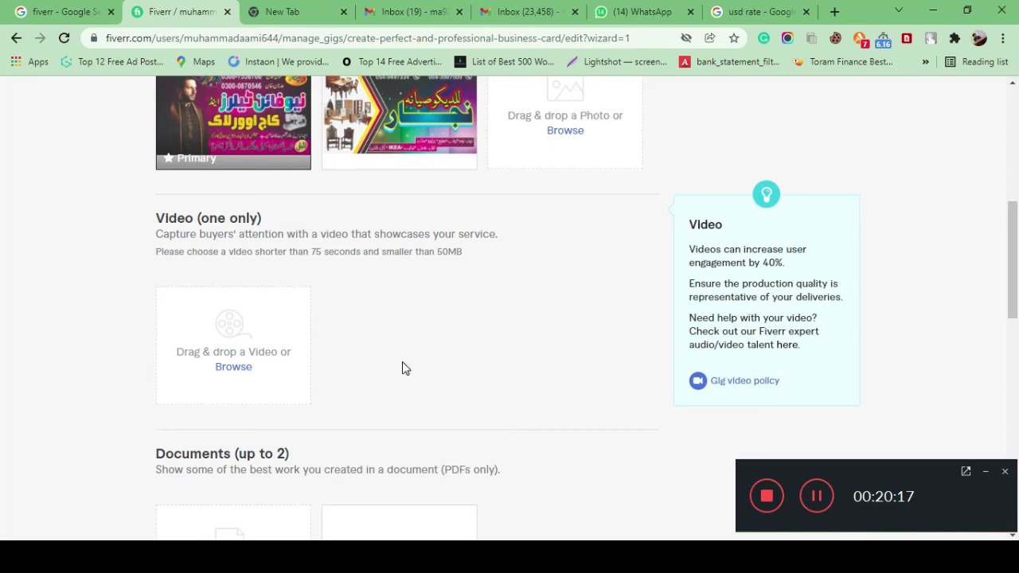
scroll(402, 368, "down", 2)
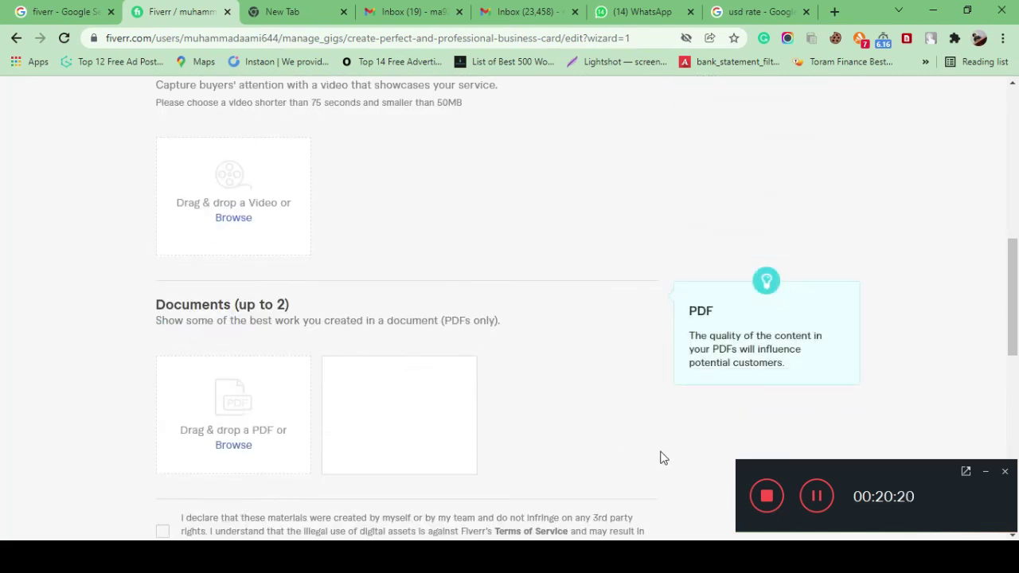
left_click(816, 496)
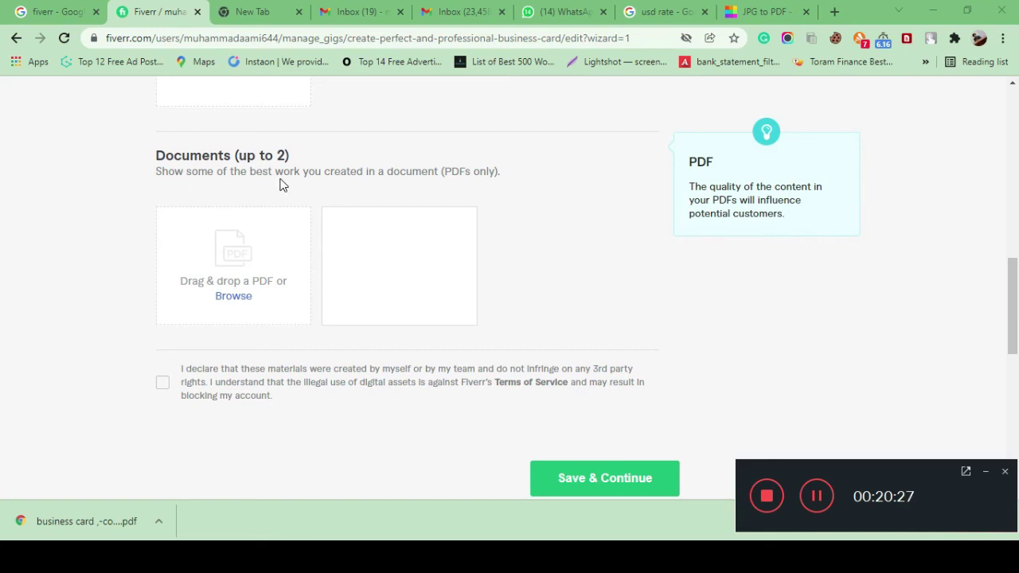
left_click(237, 297)
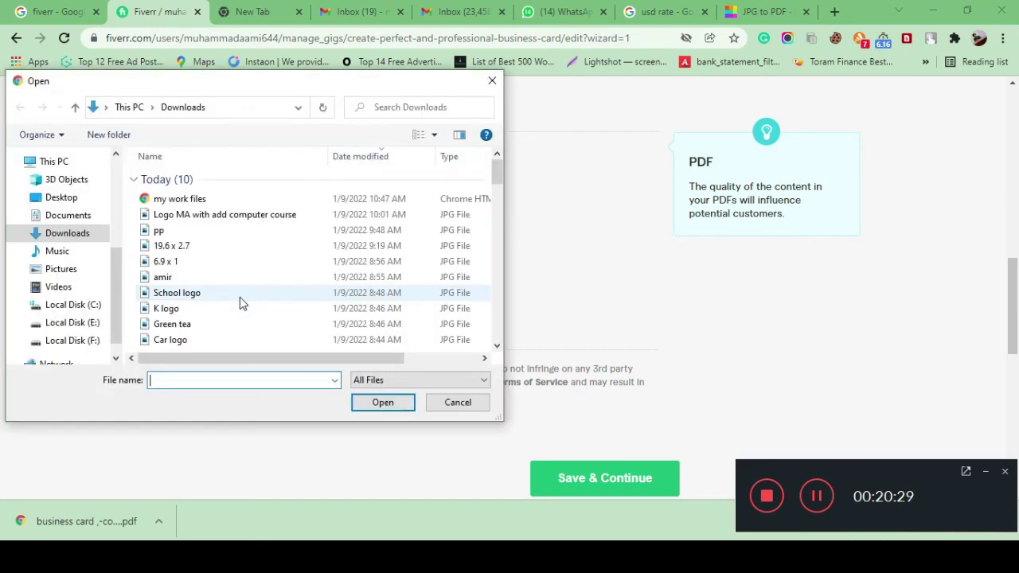
left_click(201, 205)
left_click(398, 402)
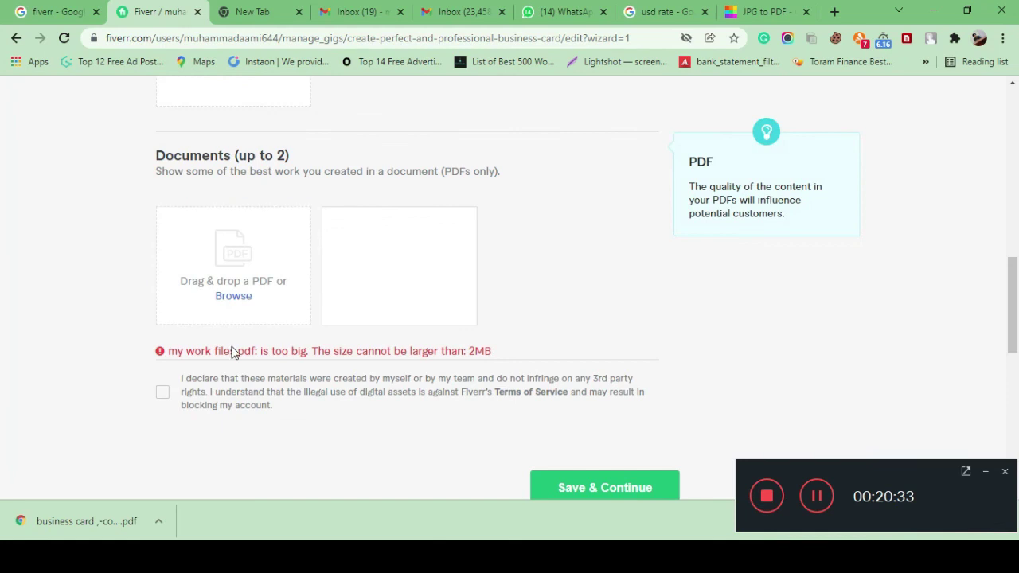
left_click_drag(467, 353, 493, 355)
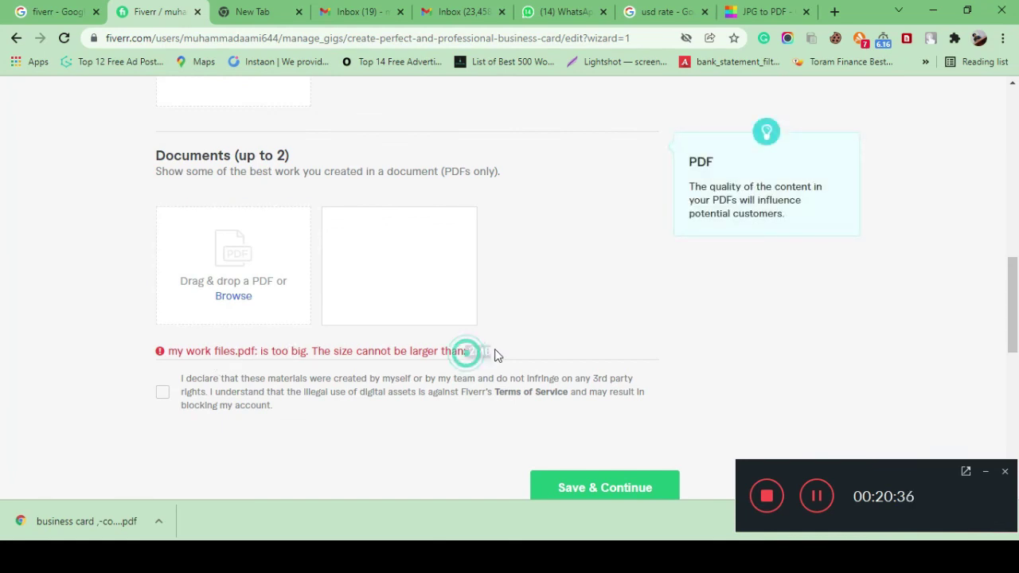
left_click(816, 496)
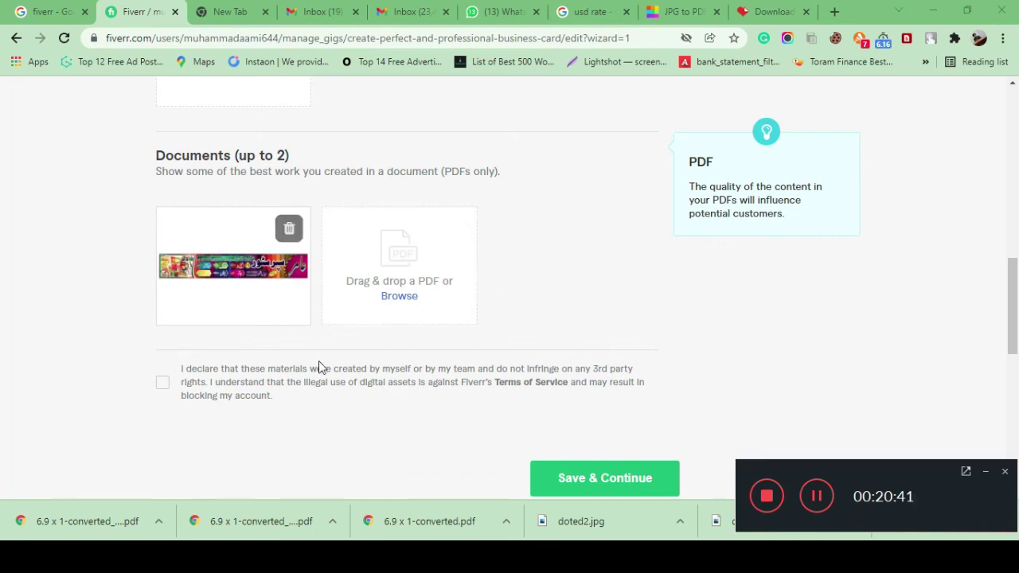
Accept the declaration that the materials are self-created, review the gallery uploads, and save the gallery to continue.
scroll(319, 367, "up", 2)
scroll(319, 362, "down", 3)
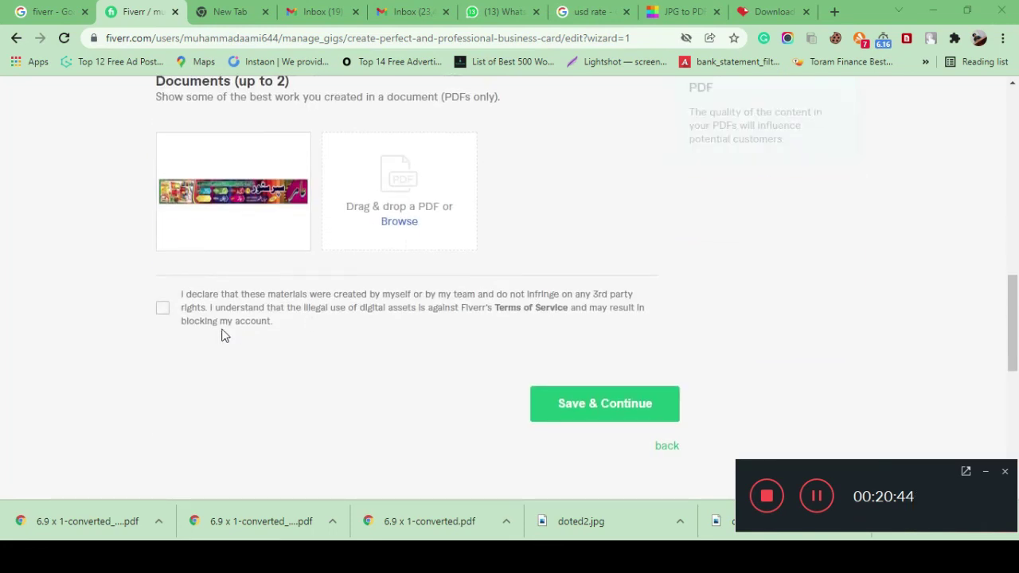
left_click(163, 309)
scroll(508, 410, "up", 5)
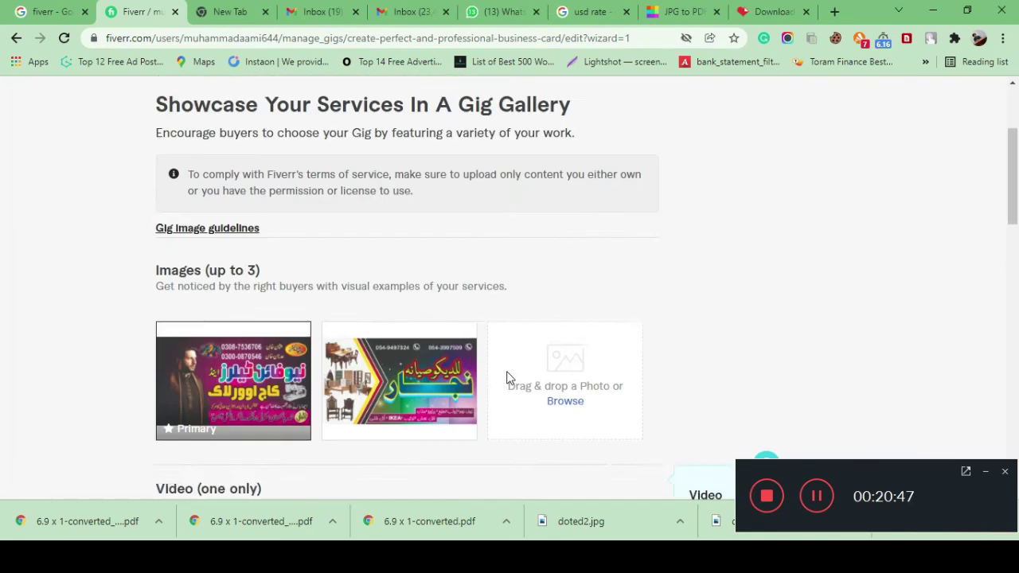
scroll(505, 375, "up", 2)
scroll(509, 375, "down", 9)
scroll(617, 278, "up", 1)
left_click(587, 257)
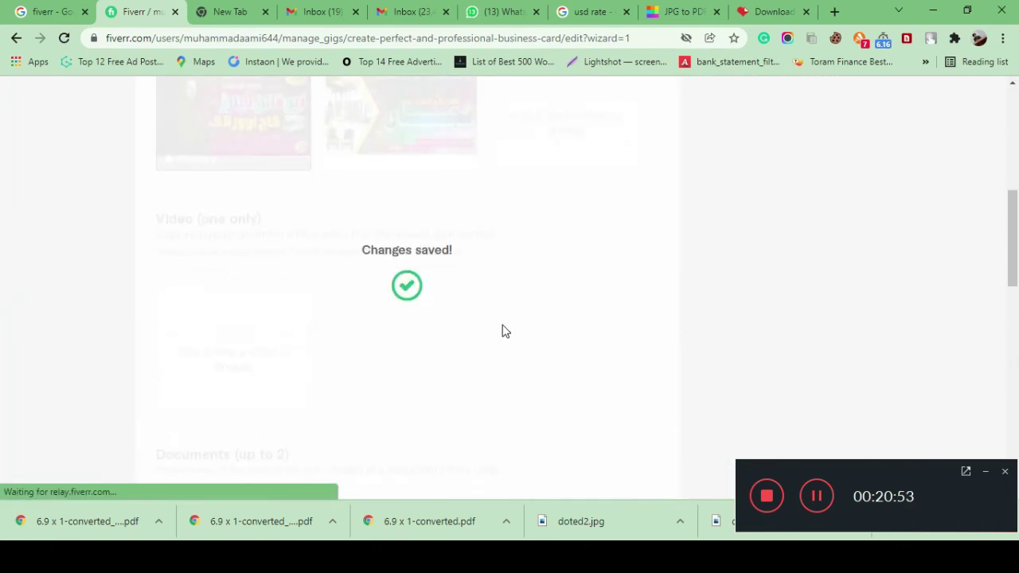
Answer No to the Form W-9 question about being a U.S. person, save it and dismiss the confirmation.
scroll(502, 331, "down", 2)
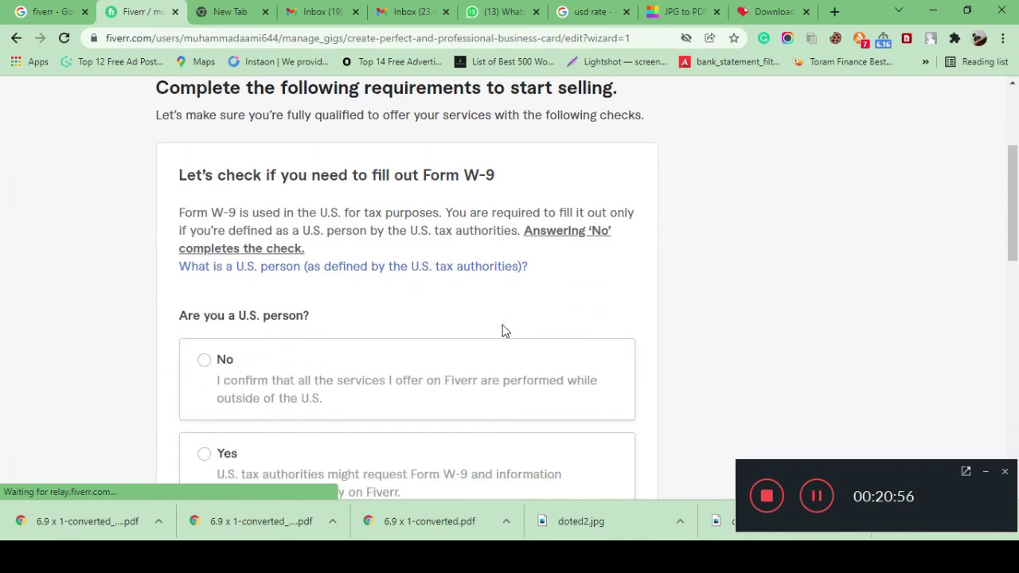
scroll(503, 332, "up", 1)
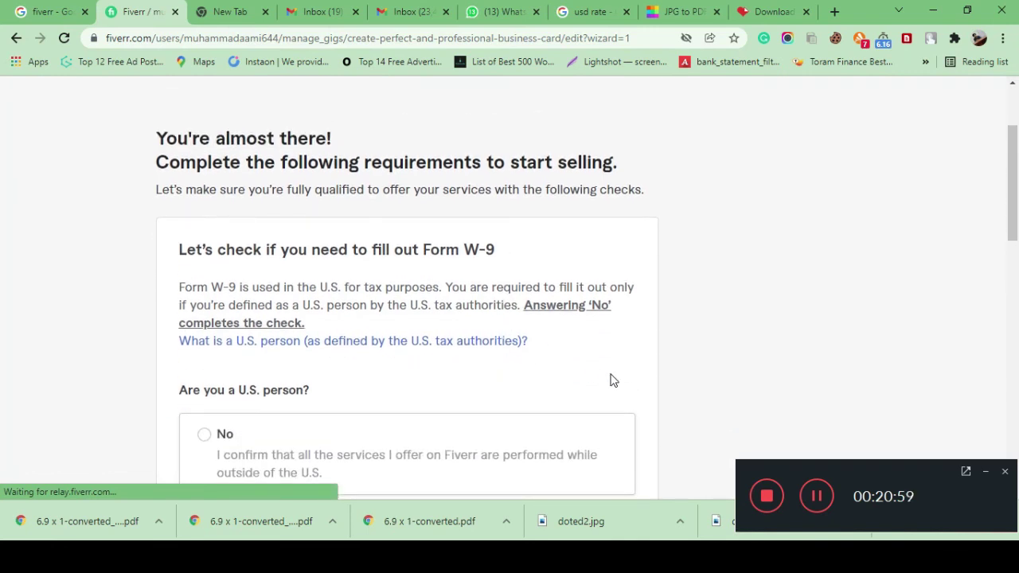
scroll(613, 381, "down", 2)
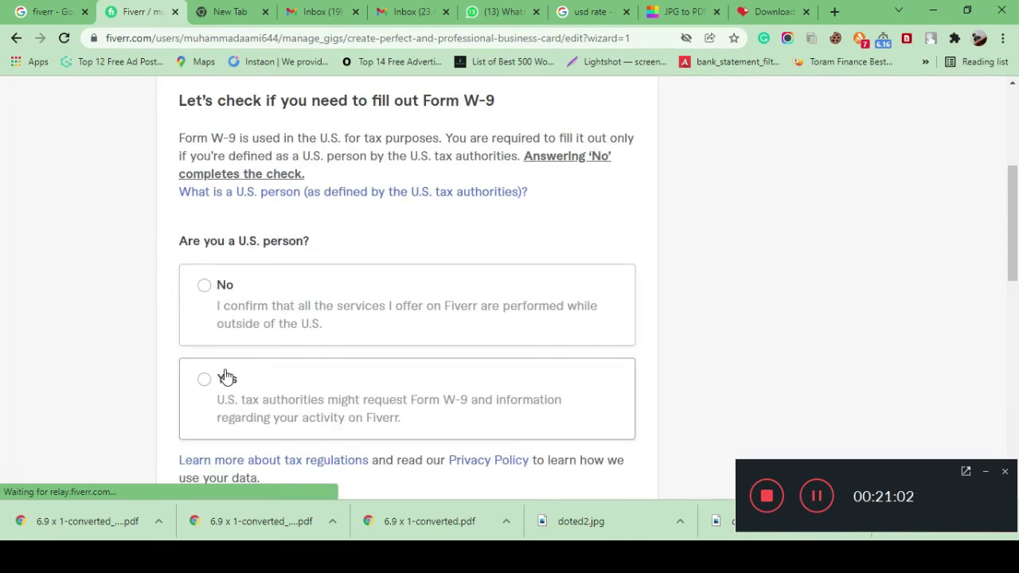
left_click(203, 288)
scroll(359, 328, "down", 3)
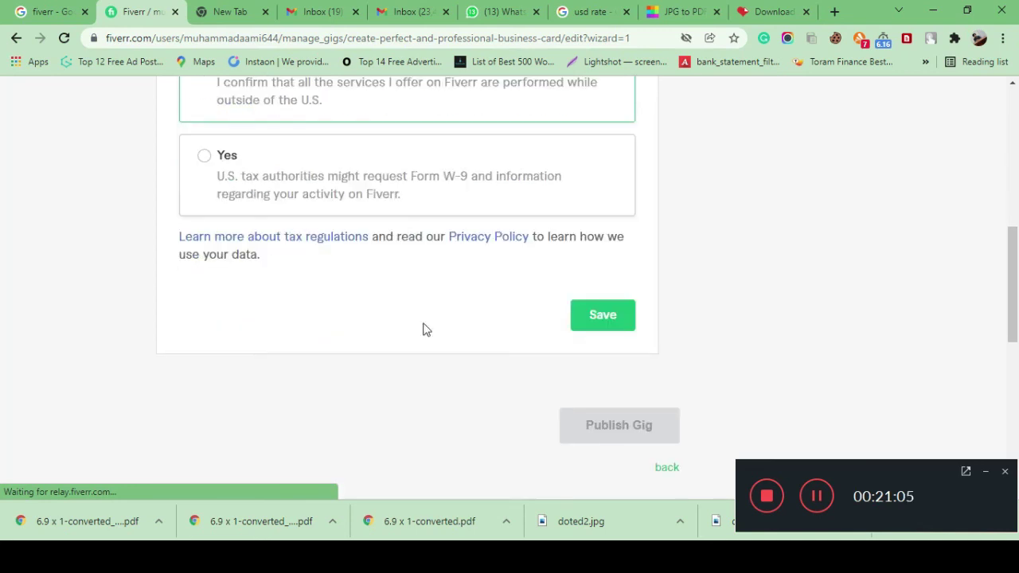
left_click(589, 326)
scroll(610, 416, "down", 6)
left_click(603, 301)
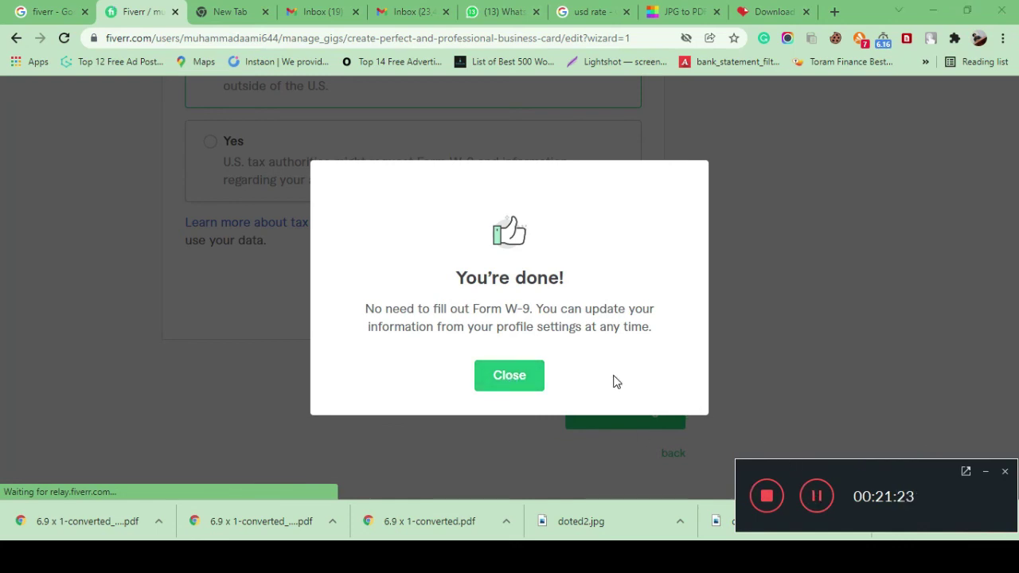
left_click(509, 376)
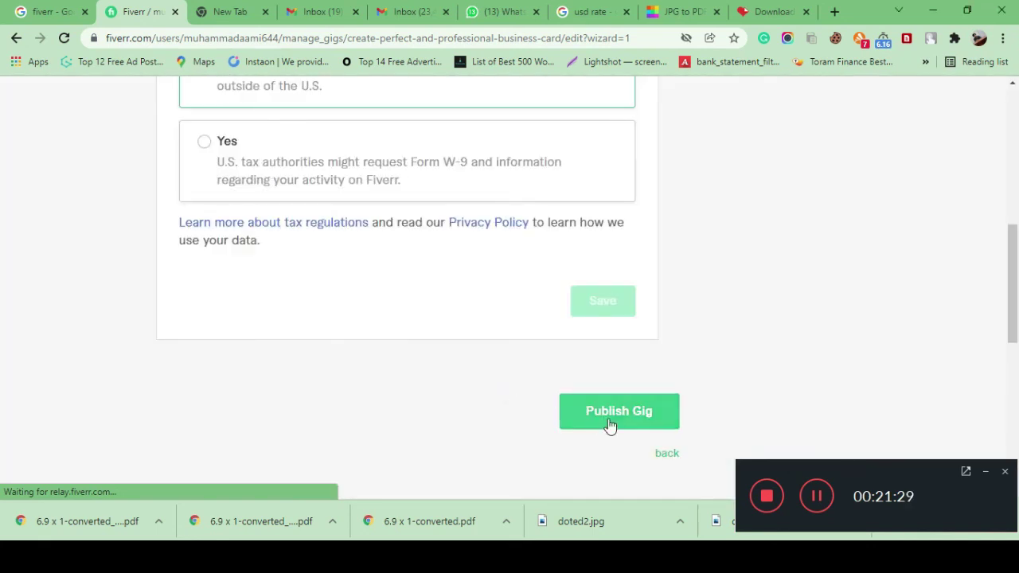
Publish the business card Gig and finish the wizard to view it in the active Gigs list.
scroll(419, 307, "up", 1)
scroll(420, 309, "down", 2)
left_click(603, 341)
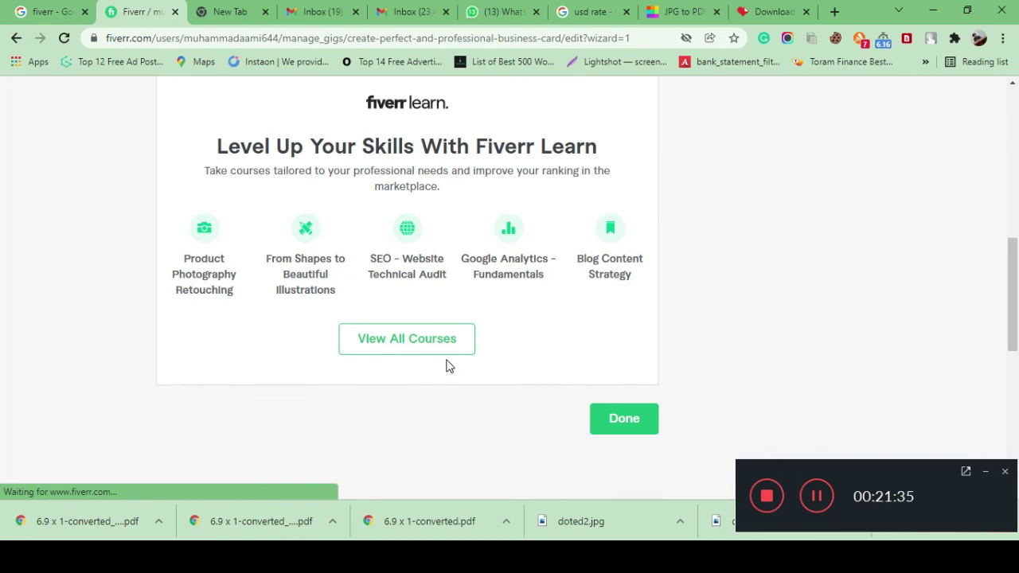
left_click(622, 426)
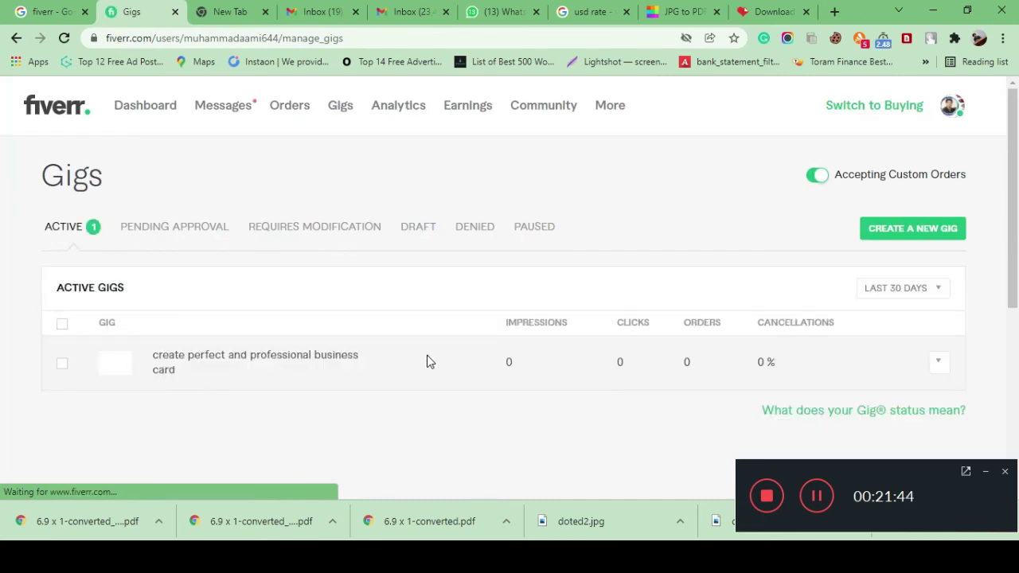
scroll(427, 361, "down", 1)
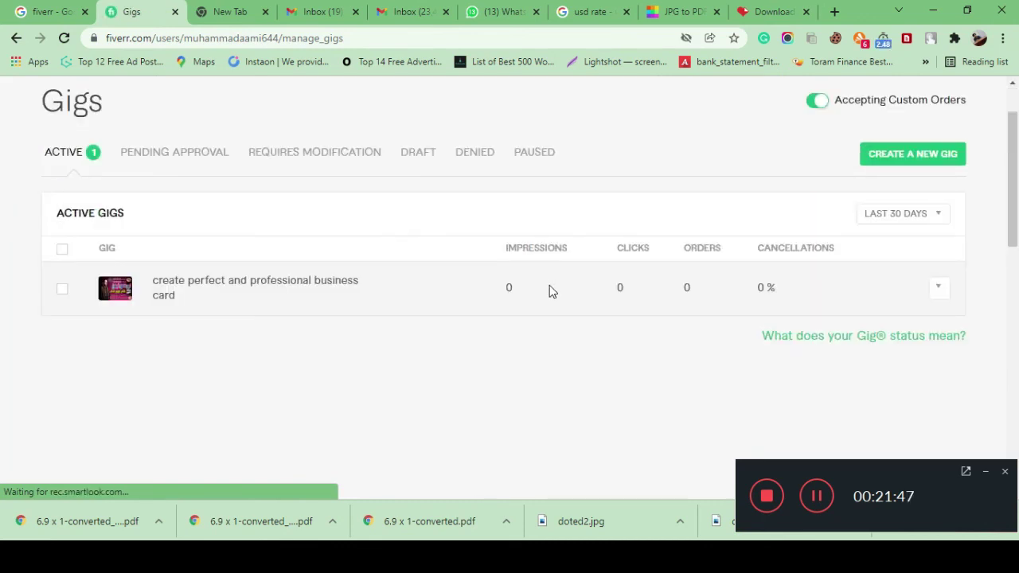